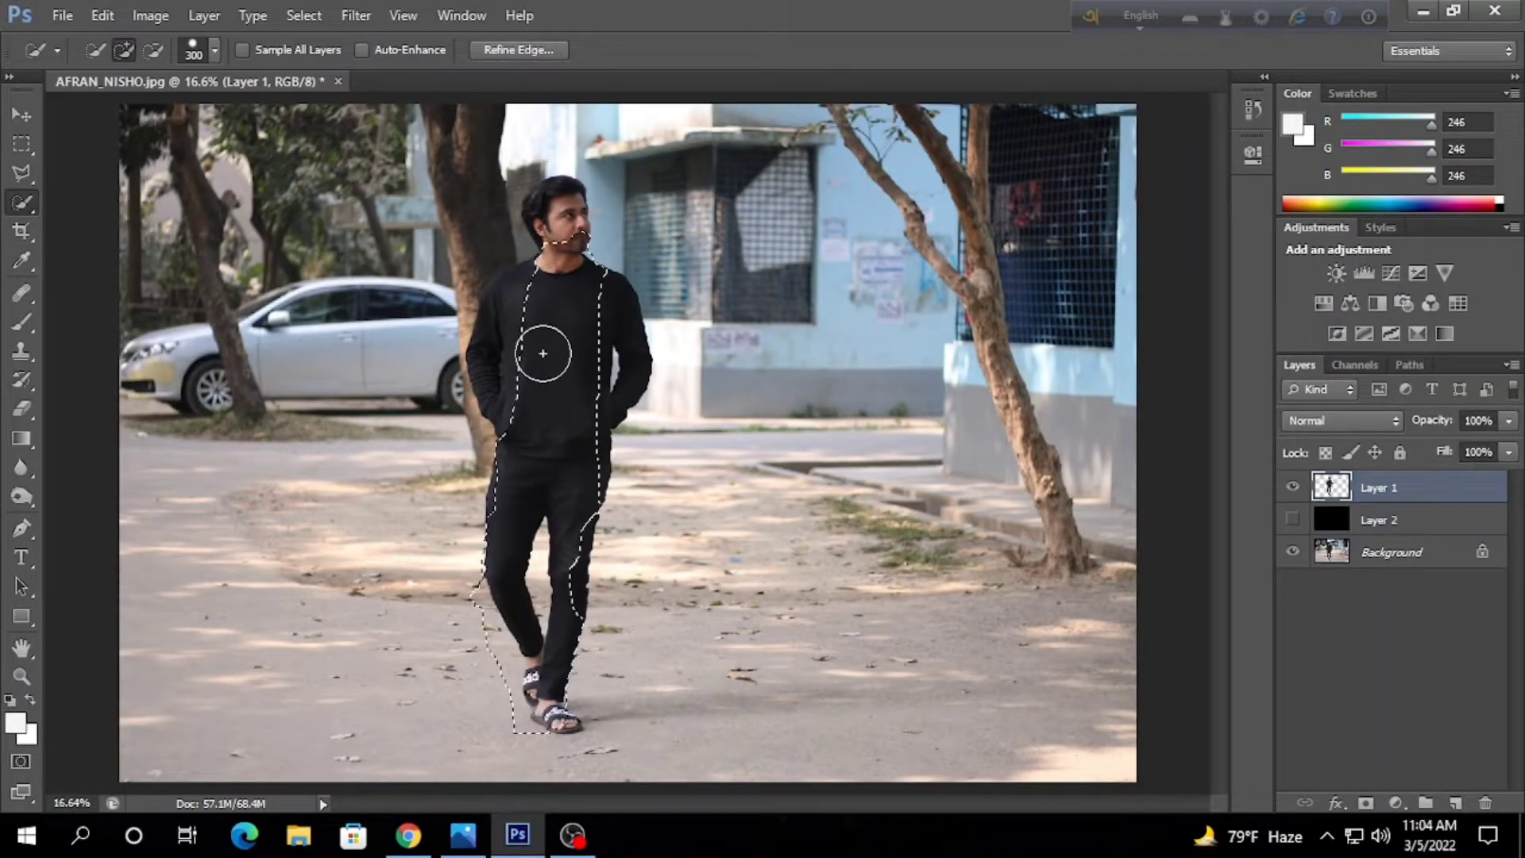
- Snap the rough selection to the man's outline and hide the background so only he shows
{"action": "left_click", "coordinate": [542, 353]}
{"action": "left_click", "coordinate": [1293, 552]}
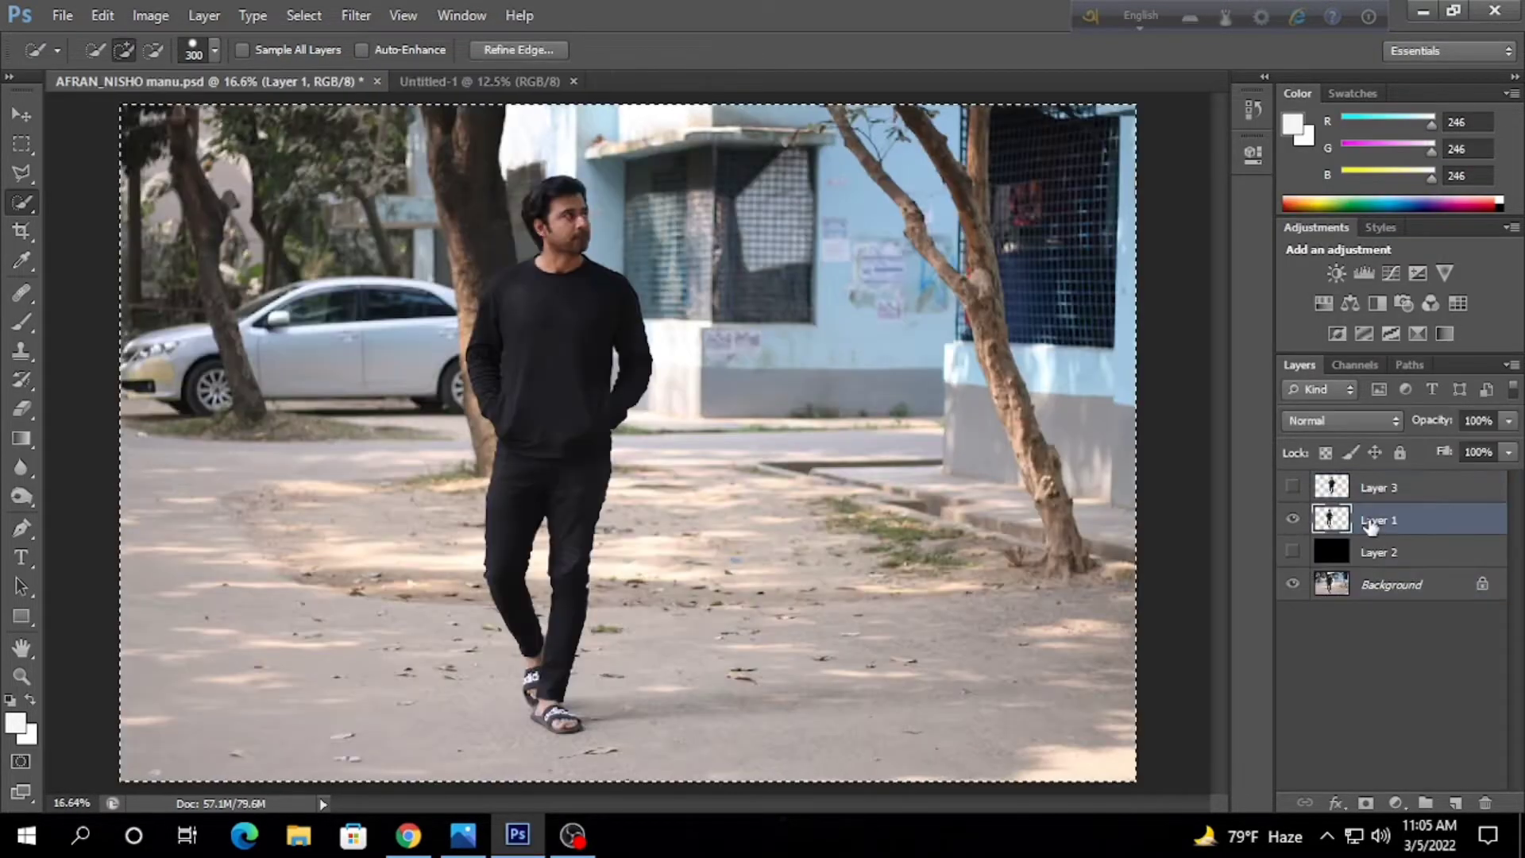
- Copy the cut-out man into Untitled-1 and paste the long-road night-sky image as Layer 2
{"action": "left_click_drag", "start_coordinate": [1372, 526], "coordinate": [381, 222]}
{"action": "left_click", "coordinate": [1423, 10]}
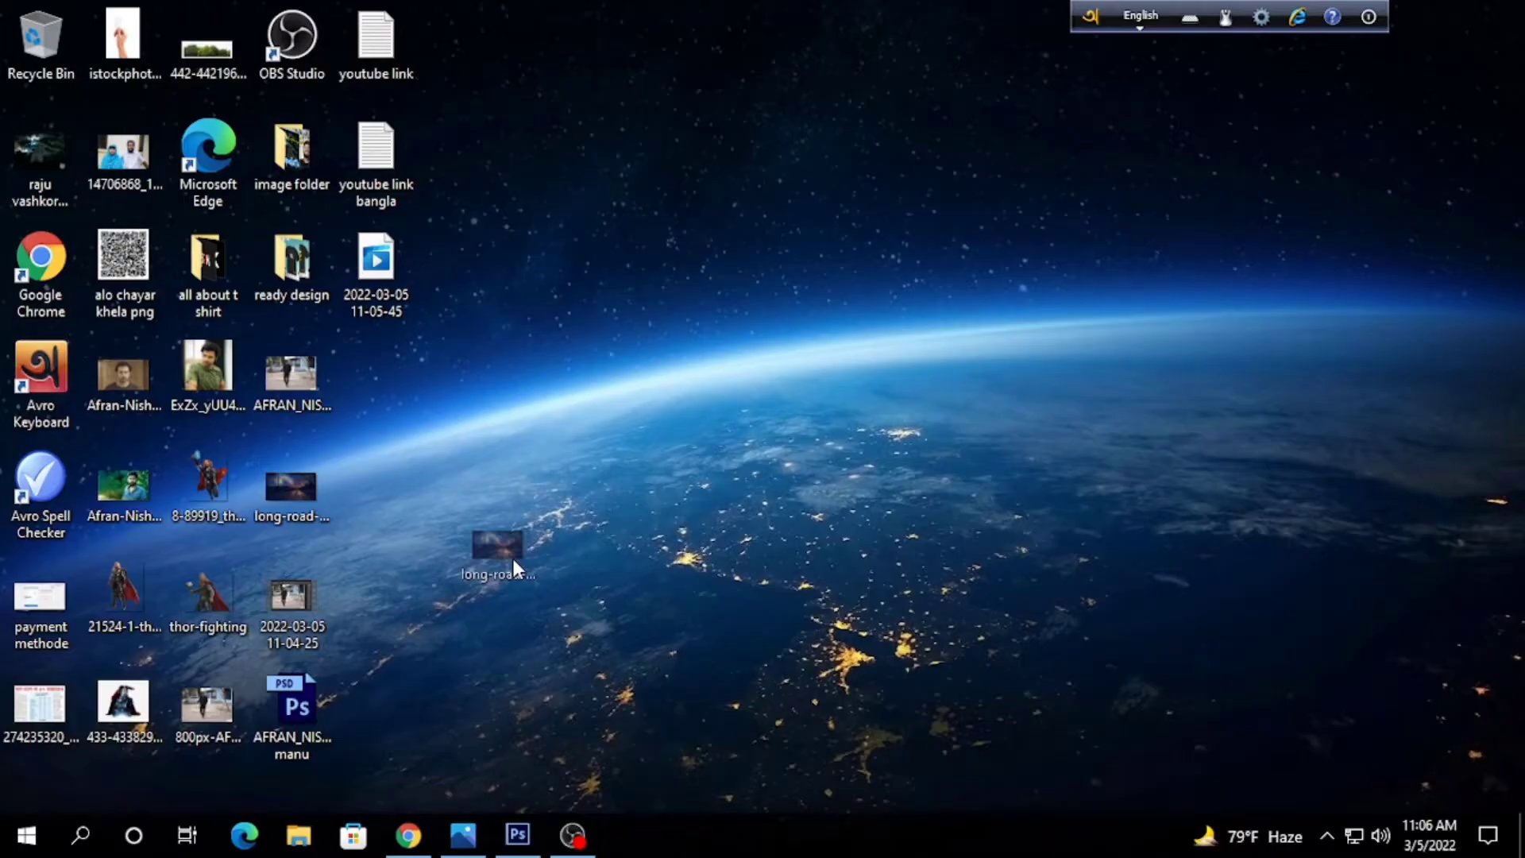
{"action": "double_click", "coordinate": [512, 559]}
{"action": "left_click", "coordinate": [508, 81]}
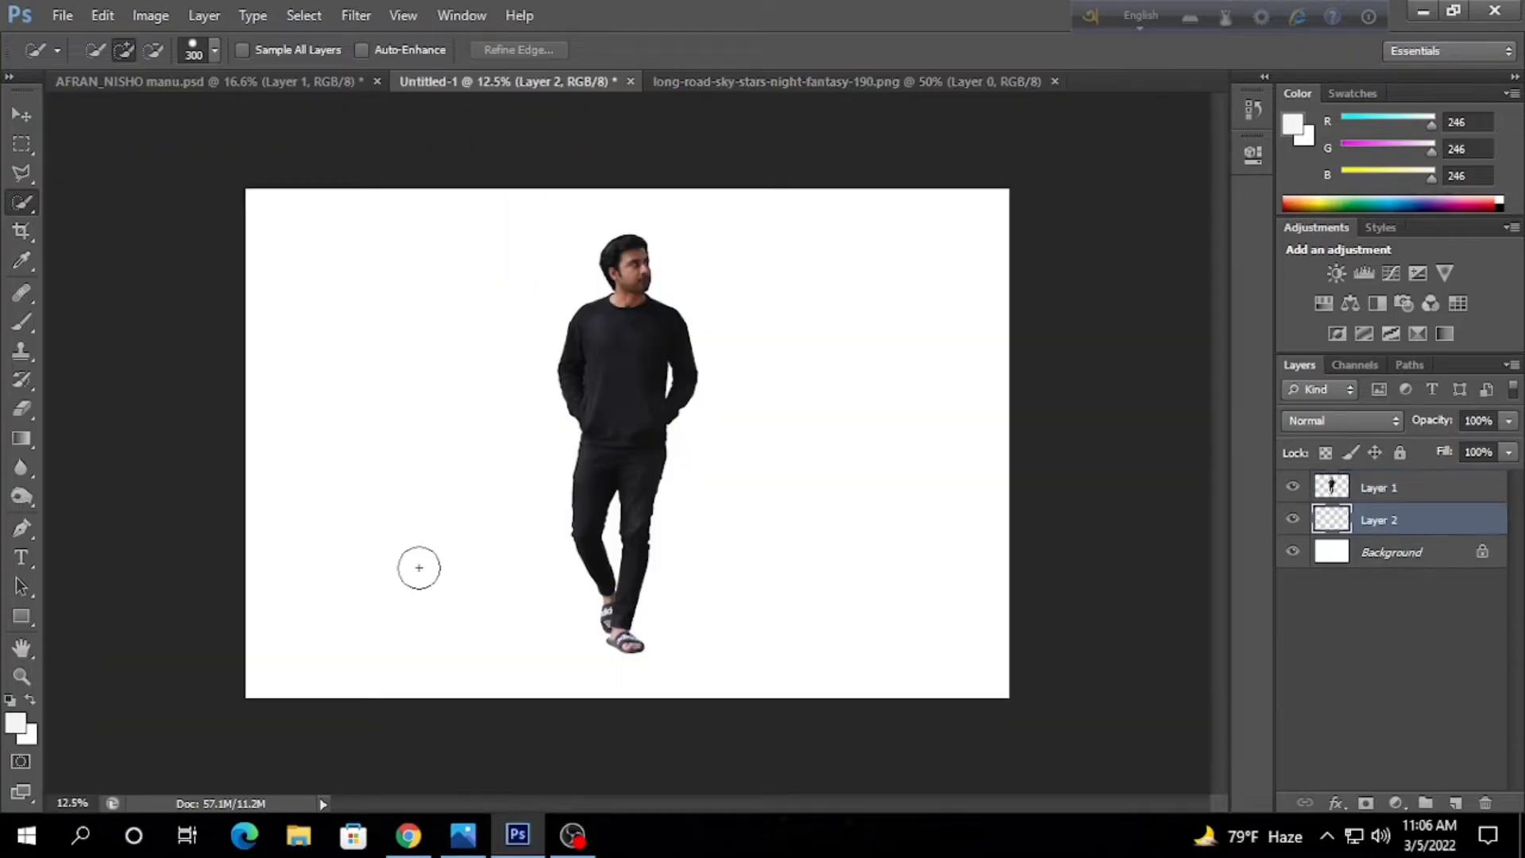
{"action": "key", "text": "ctrl+v"}
- Scale the man's layer down to 63.04% so he fits on the road
{"action": "left_click", "coordinate": [673, 344]}
{"action": "left_click", "coordinate": [1378, 487]}
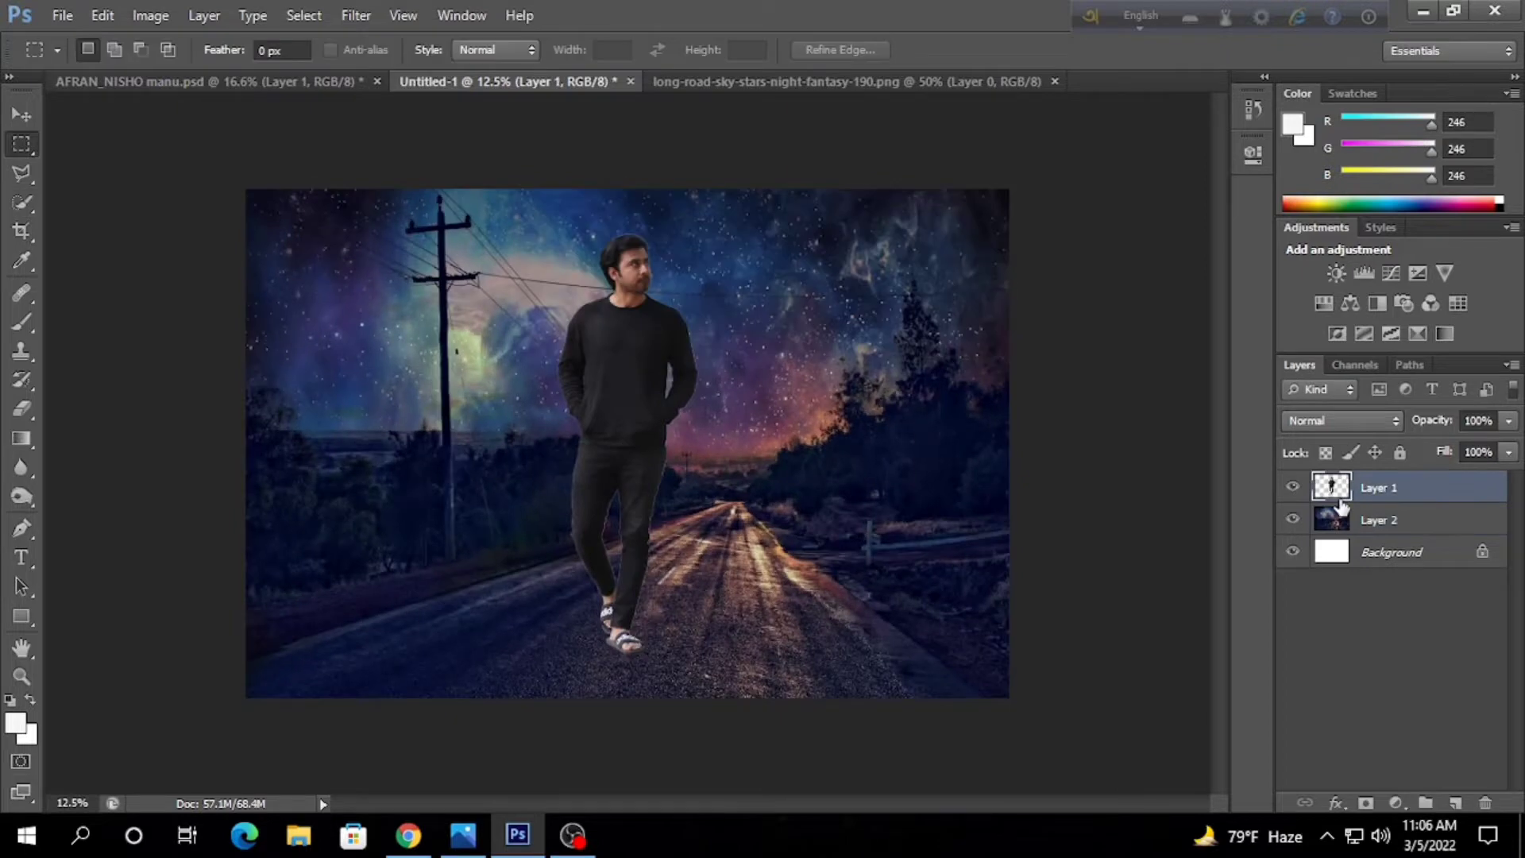
{"action": "key", "text": "ctrl+t"}
{"action": "left_click_drag", "start_coordinate": [697, 228], "coordinate": [681, 470]}
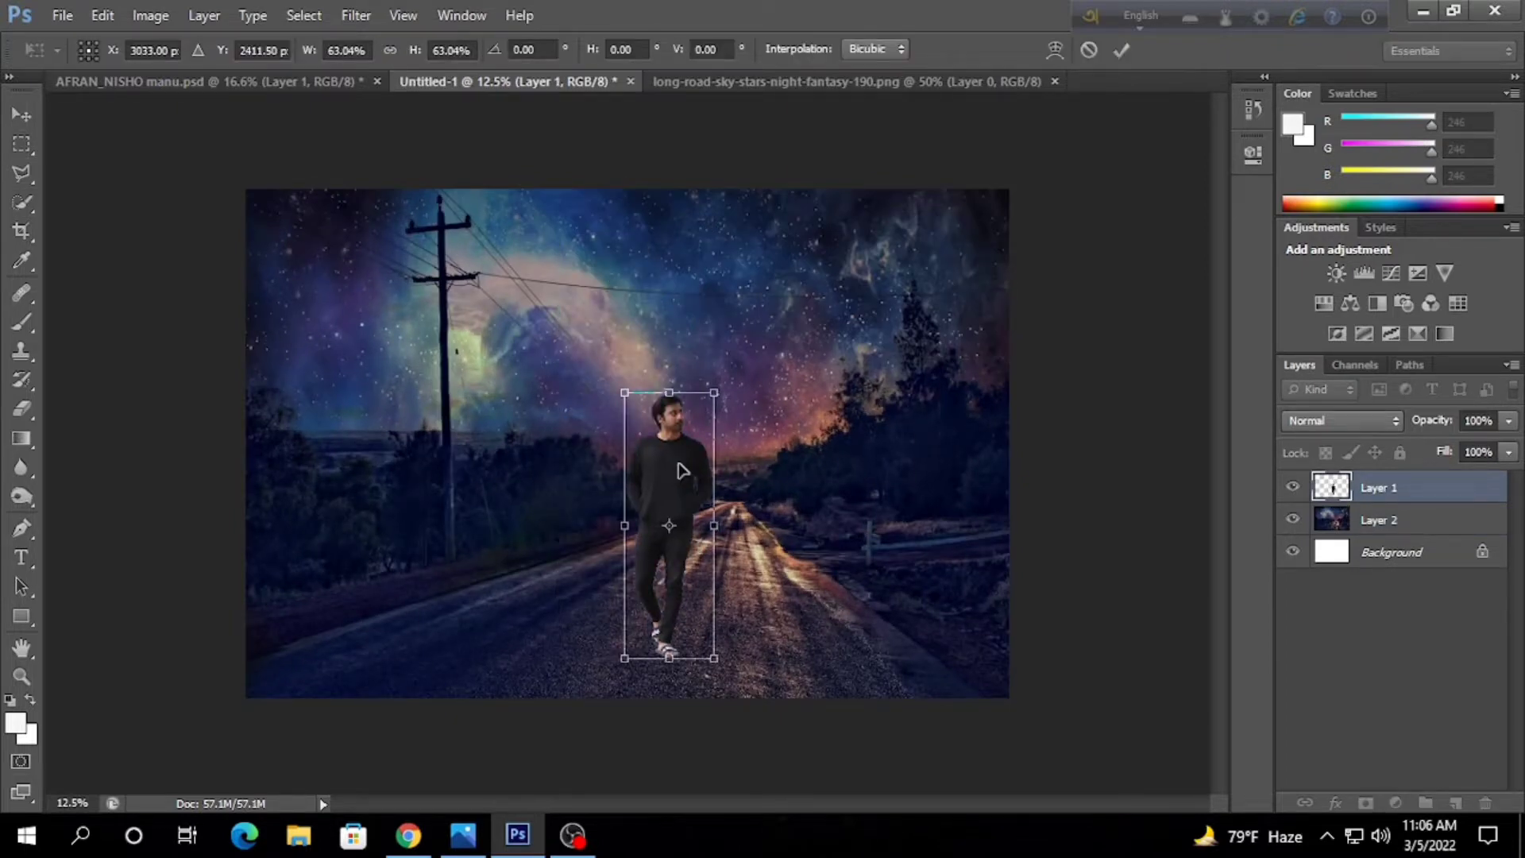
{"action": "key", "text": "Return"}
{"action": "key", "text": "z"}
{"action": "left_click", "coordinate": [794, 693]}
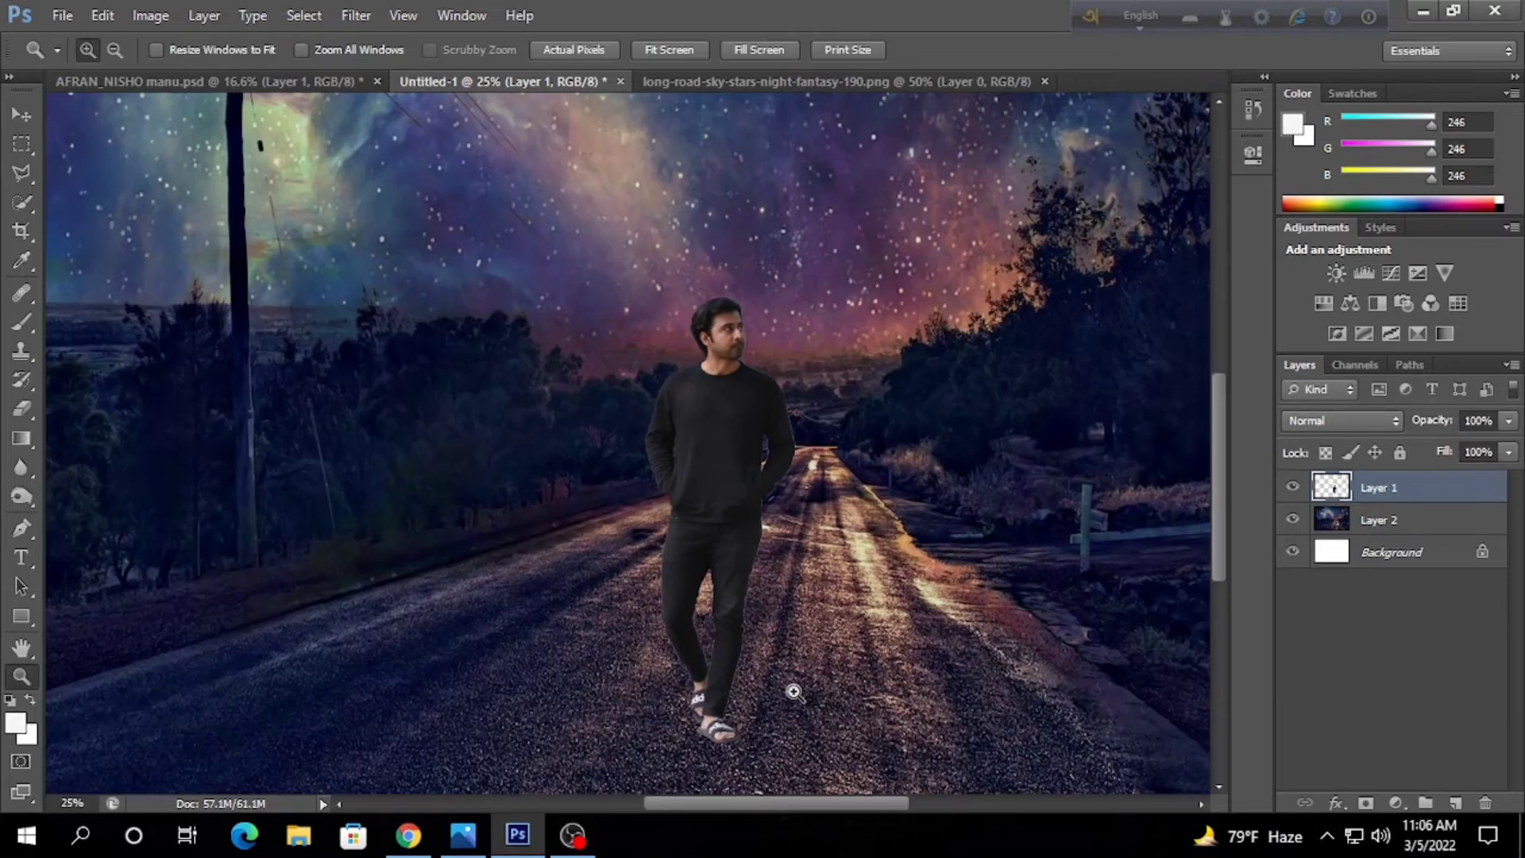
- Try a perspective distortion on the man, undo it, and shrink him further
{"action": "key", "text": "ctrl+t"}
{"action": "left_click", "coordinate": [103, 16]}
{"action": "mouse_move", "coordinate": [176, 431]}
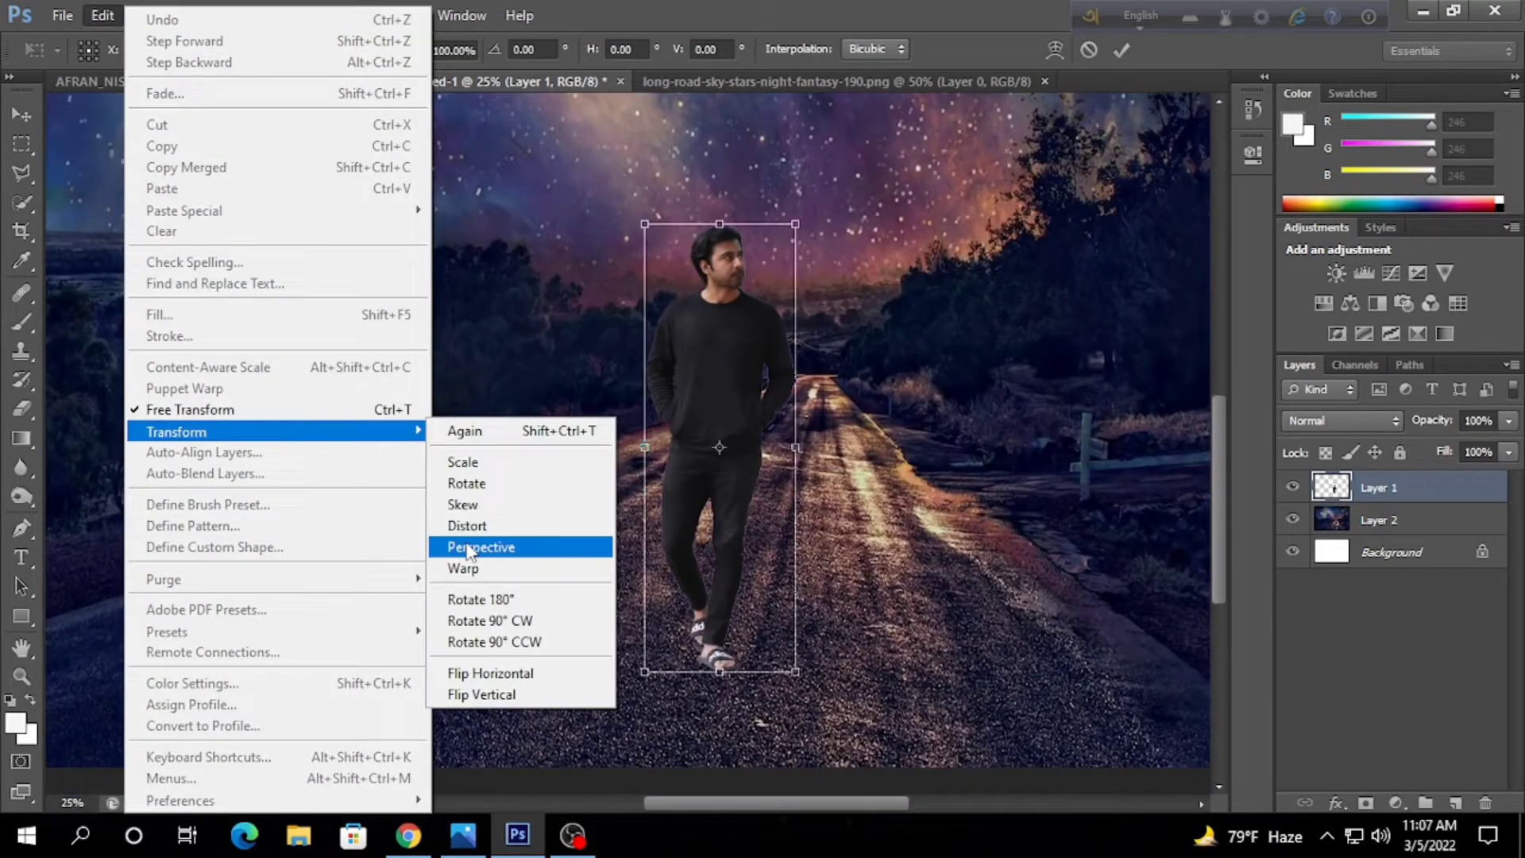
{"action": "left_click", "coordinate": [468, 549]}
{"action": "left_click_drag", "start_coordinate": [795, 225], "coordinate": [824, 262]}
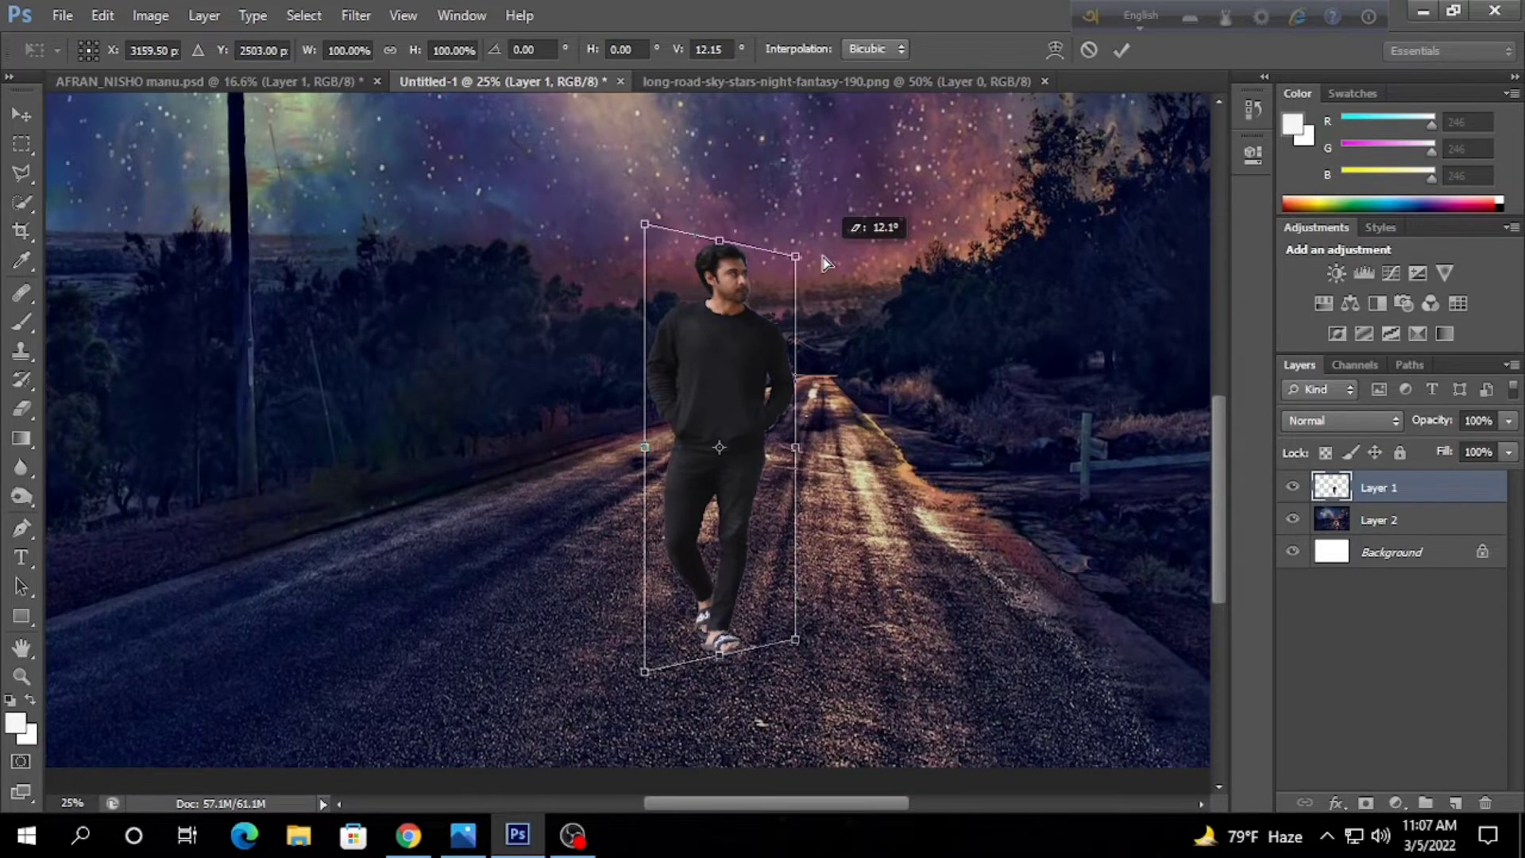
{"action": "scroll", "coordinate": [824, 262], "scroll_direction": "down", "scroll_amount": 2}
{"action": "left_click_drag", "start_coordinate": [824, 262], "coordinate": [804, 404]}
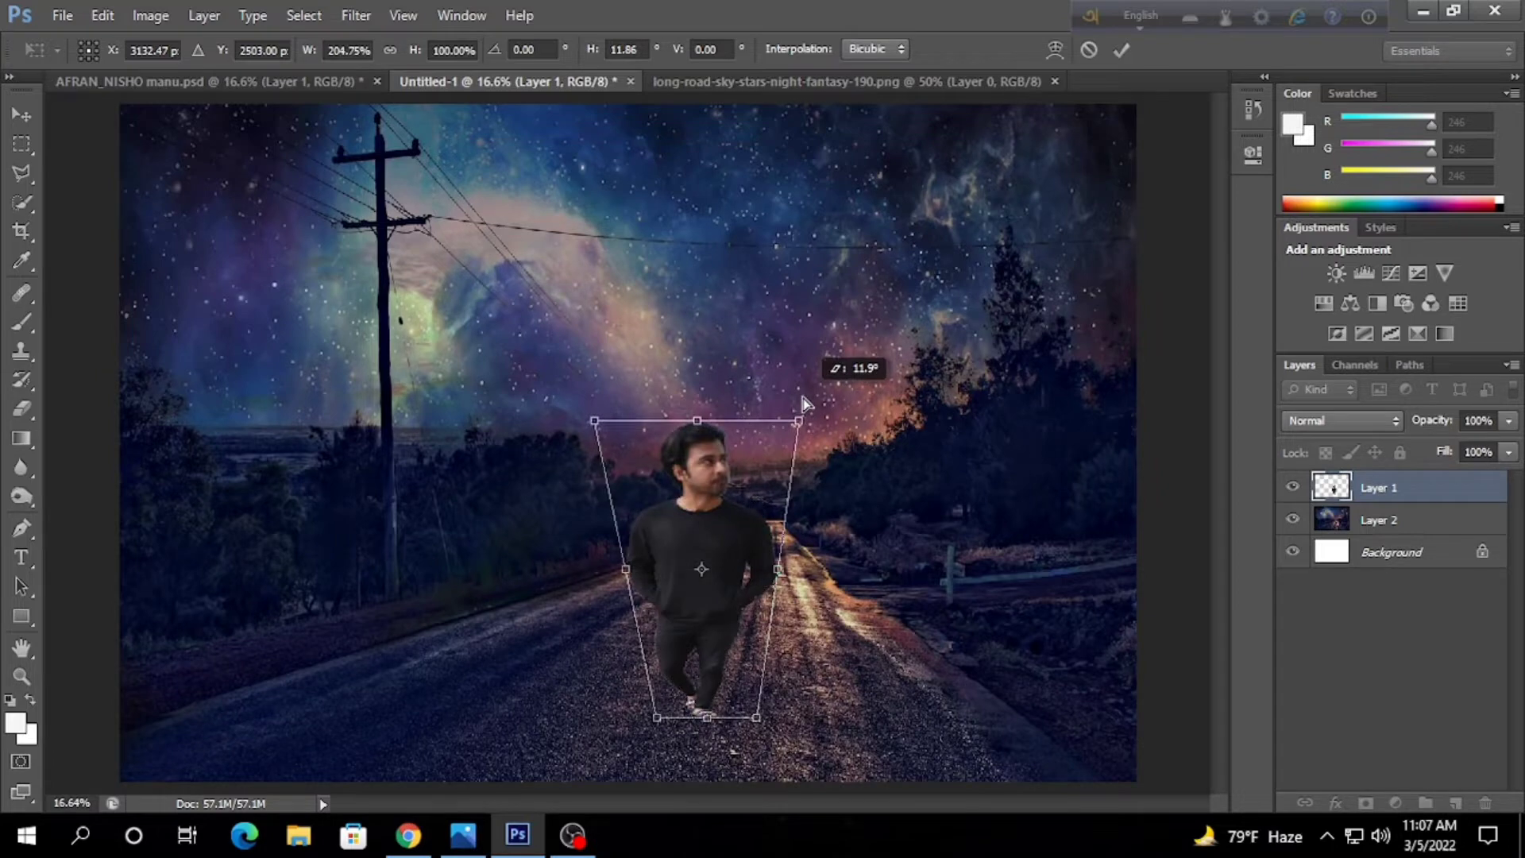
{"action": "key", "text": "ctrl+z"}
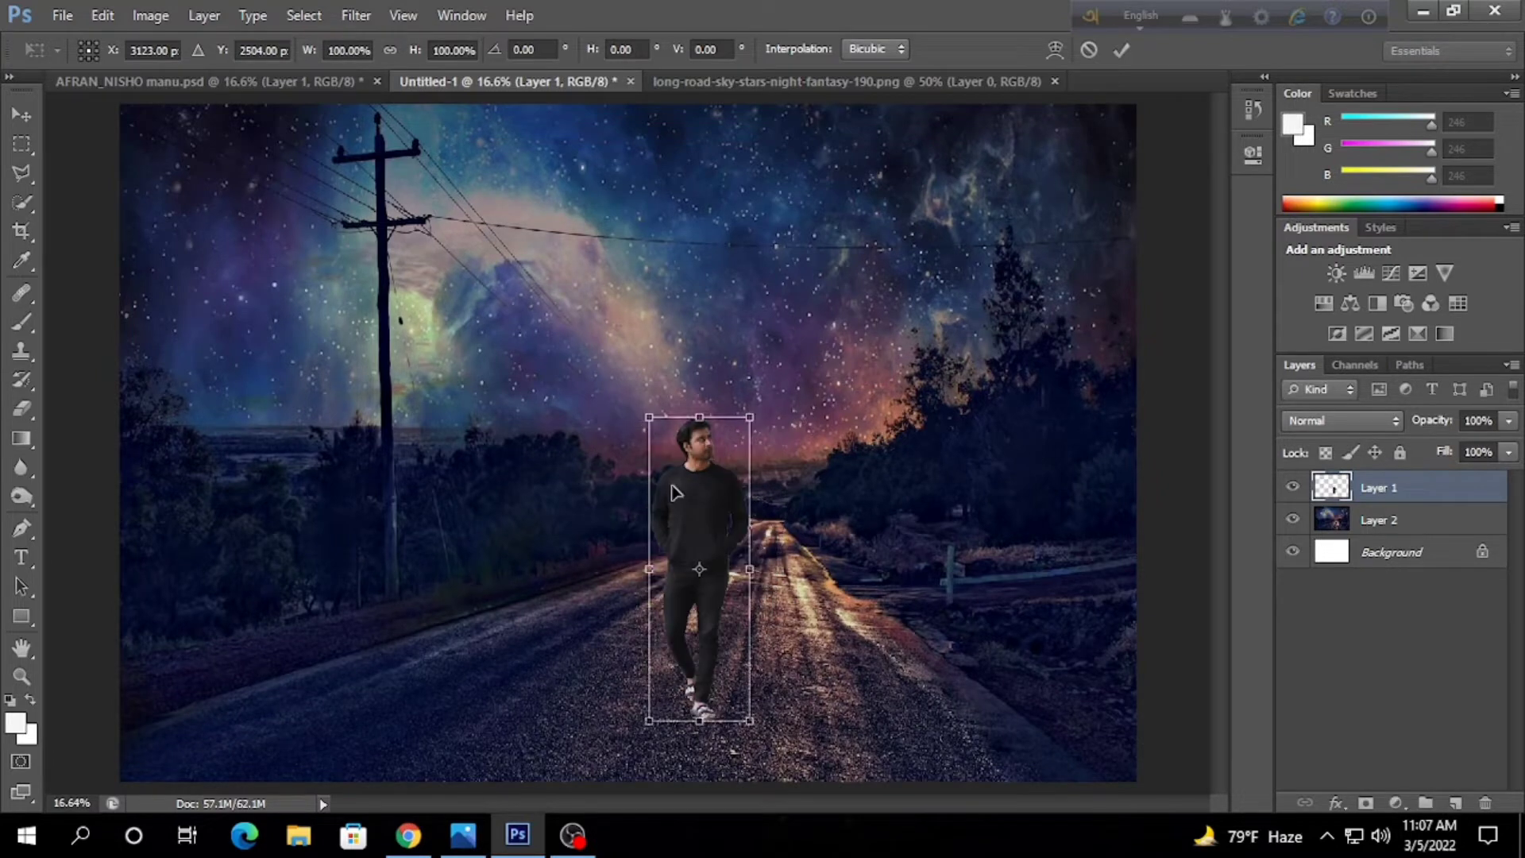
{"action": "left_click_drag", "start_coordinate": [750, 417], "coordinate": [738, 485]}
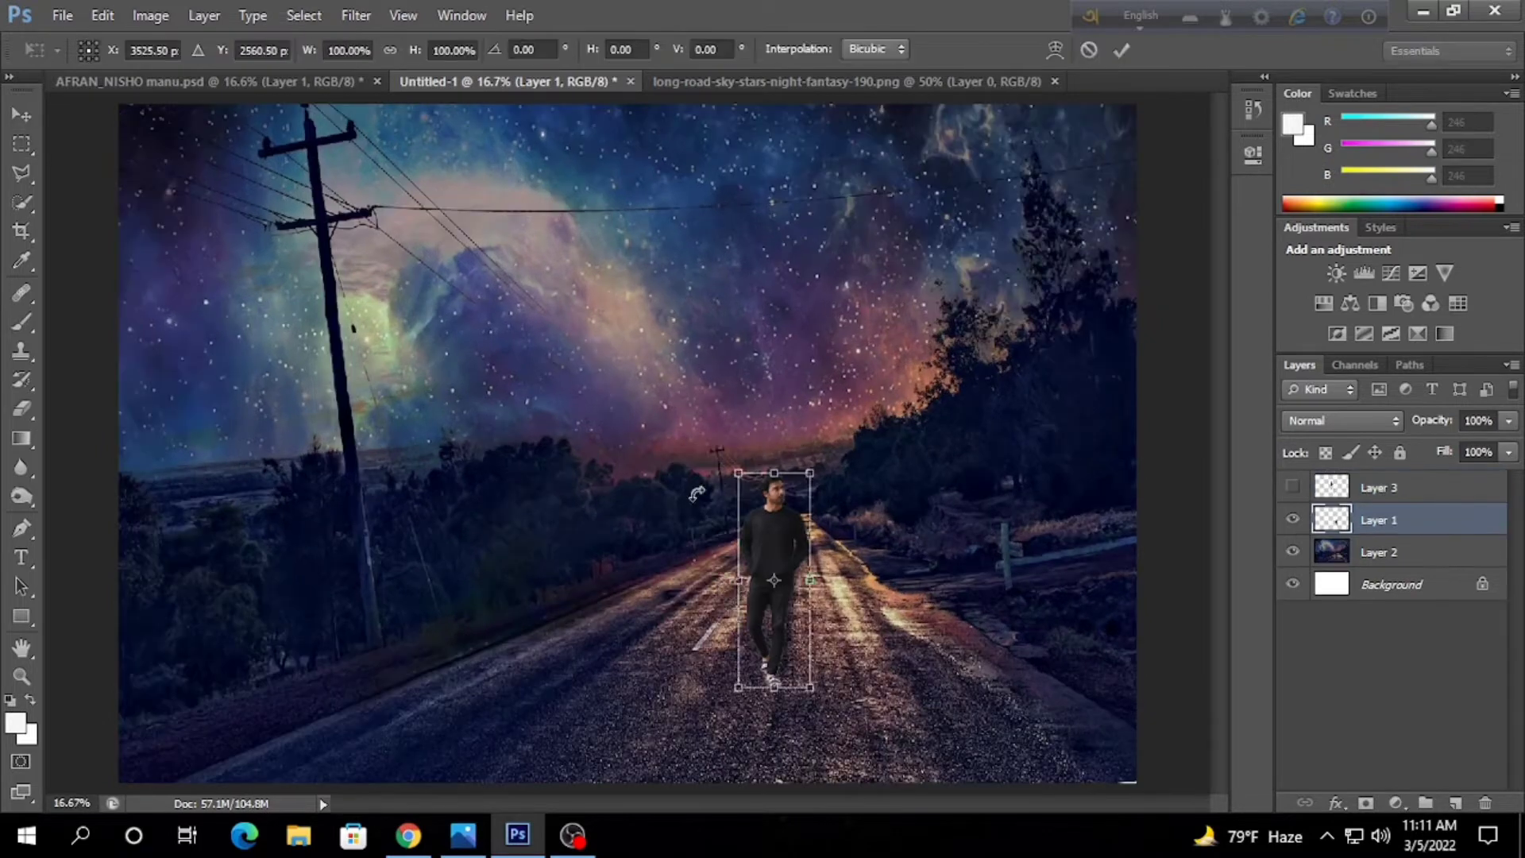
- Apply and commit a slight rightward skew to the man
{"action": "left_click", "coordinate": [101, 15]}
{"action": "left_click", "coordinate": [508, 500]}
{"action": "left_click_drag", "start_coordinate": [811, 474], "coordinate": [811, 474]}
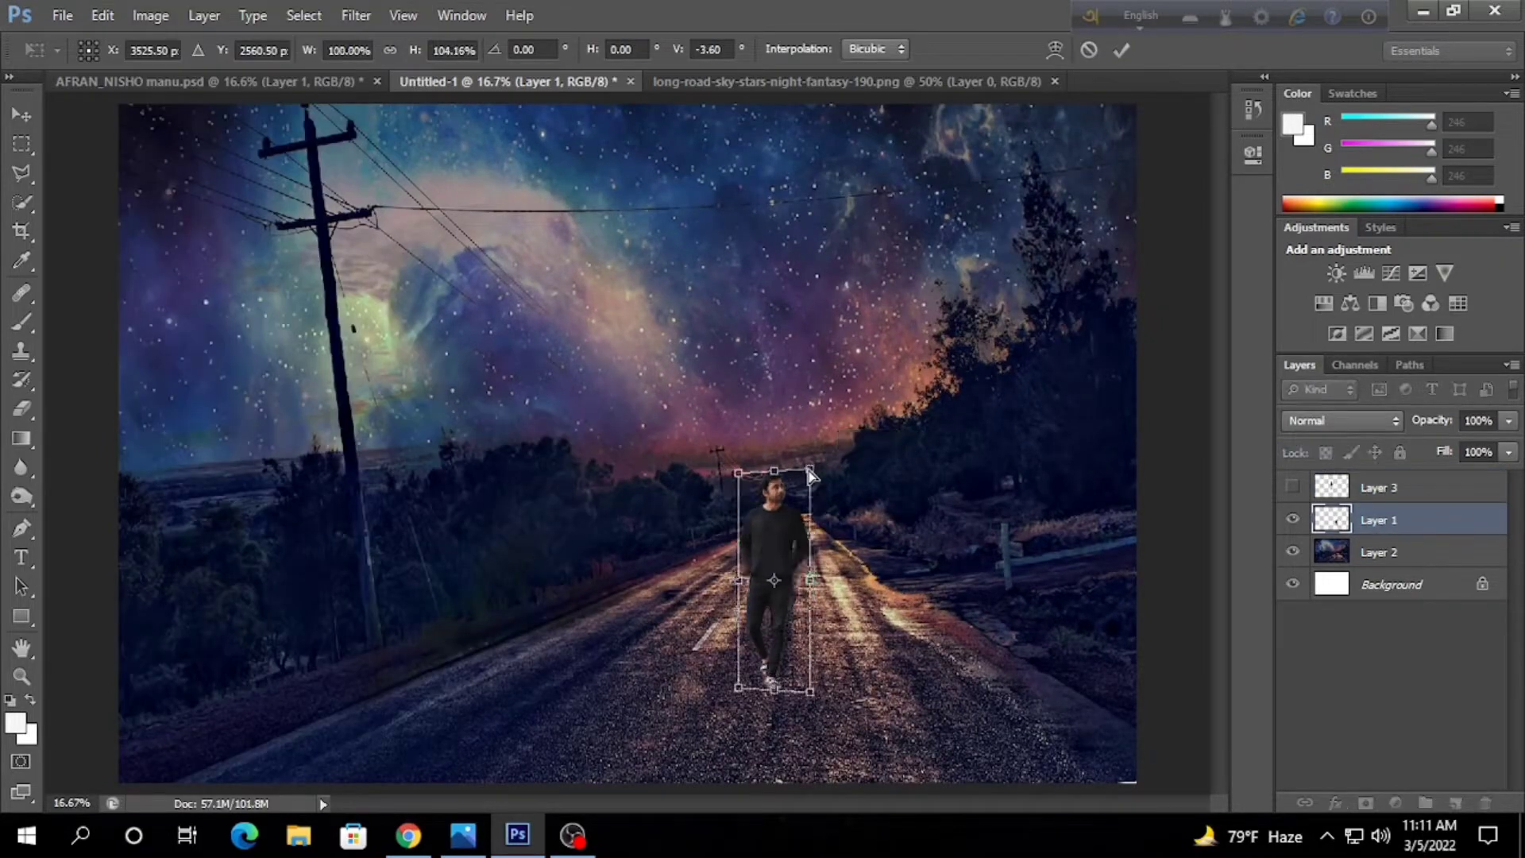
{"action": "key", "text": "Return"}
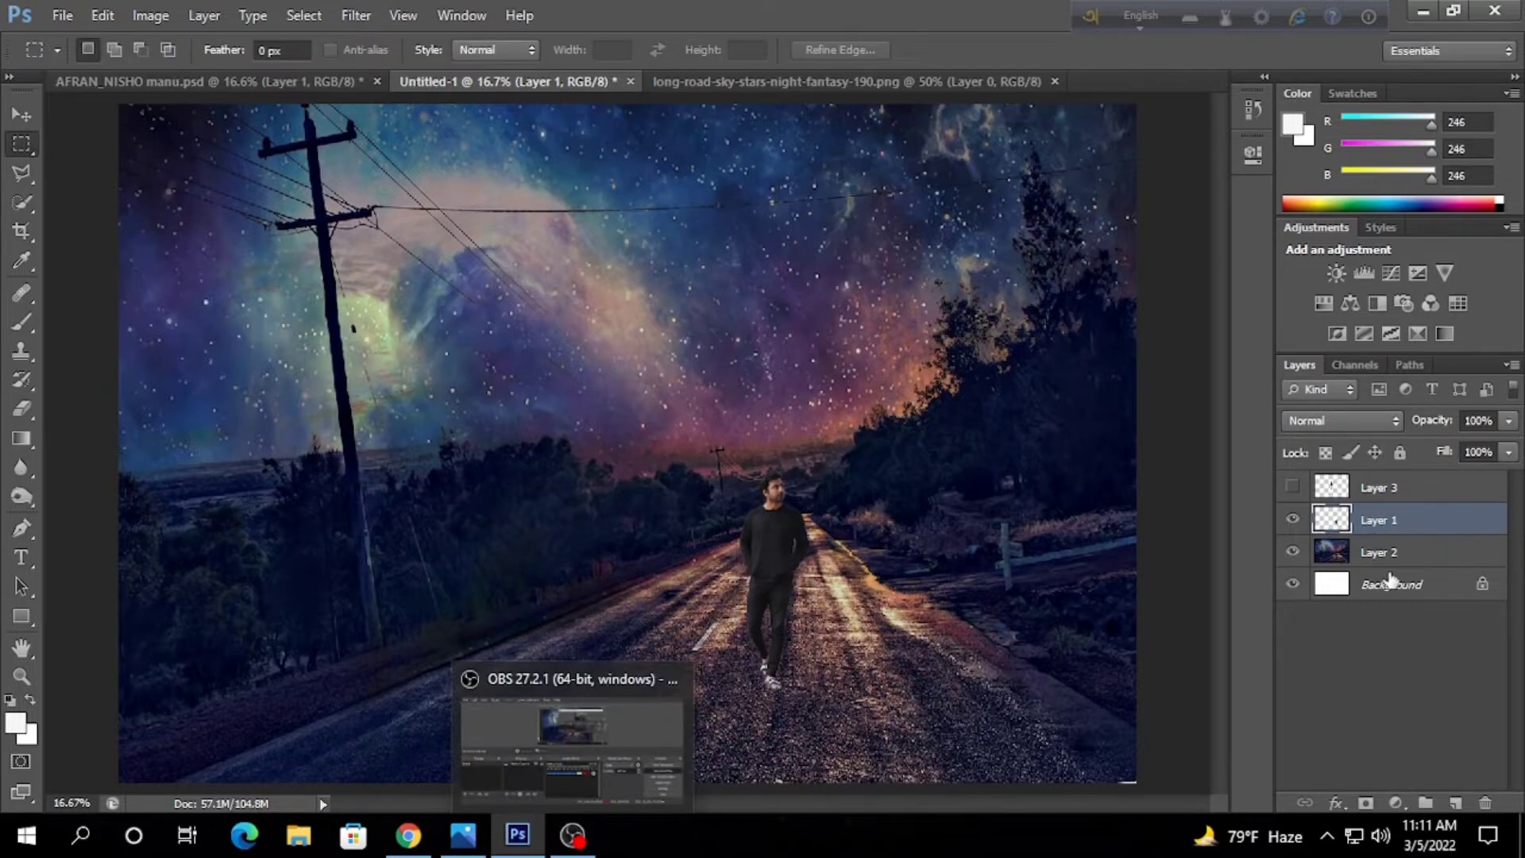
- Paste the open door into the composite and shrink it to about 76%
{"action": "left_click", "coordinate": [748, 78]}
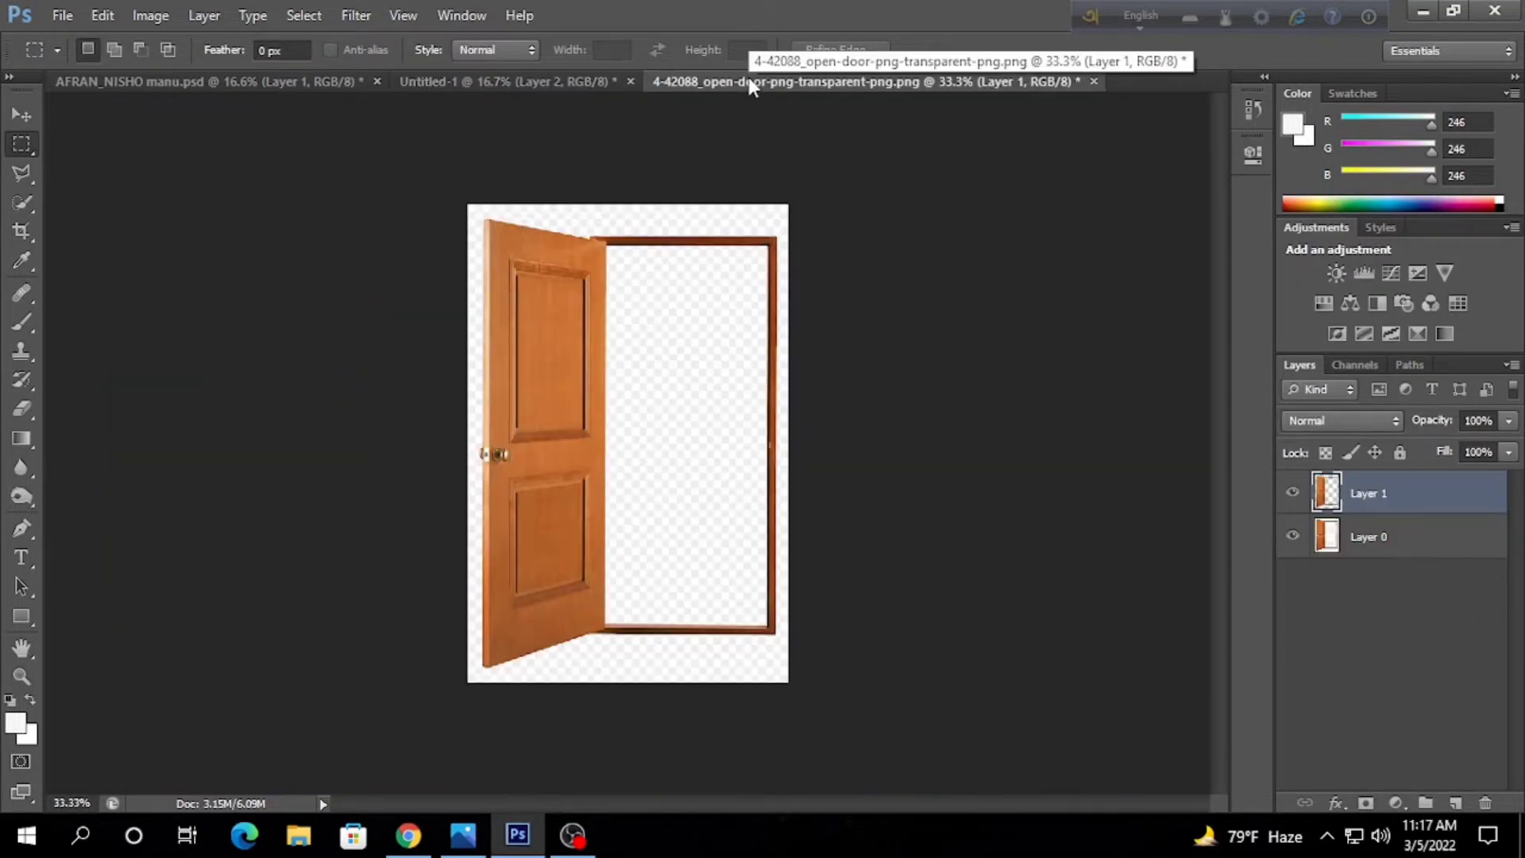
{"action": "key", "text": "ctrl+v"}
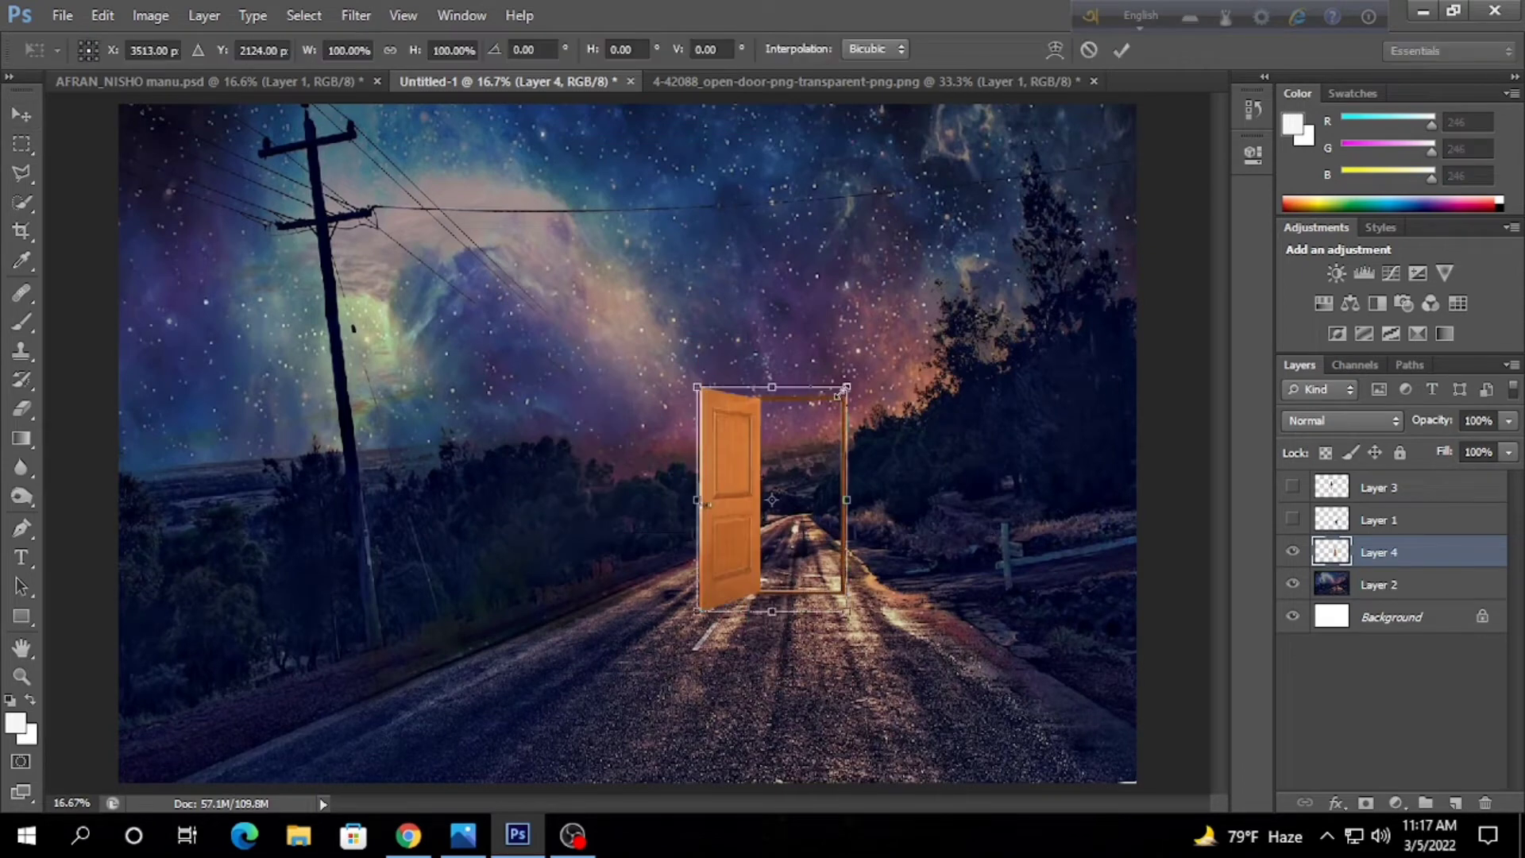
{"action": "left_click_drag", "start_coordinate": [845, 389], "coordinate": [822, 427]}
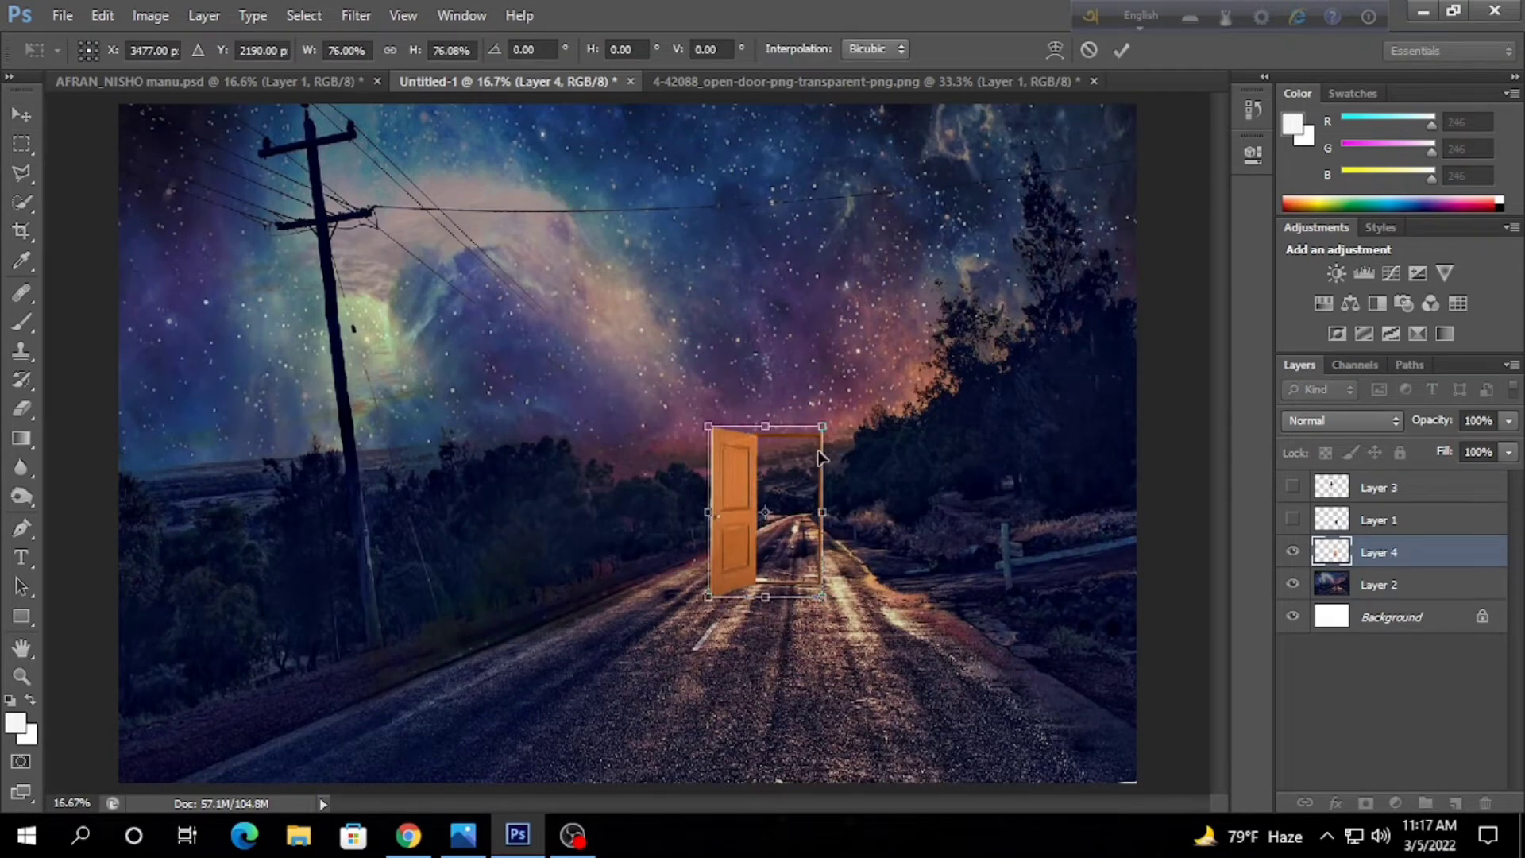
{"action": "key", "text": "Return"}
- Show the man's layer again and move the door left and down behind him
{"action": "key", "text": "m"}
{"action": "left_click", "coordinate": [1292, 519]}
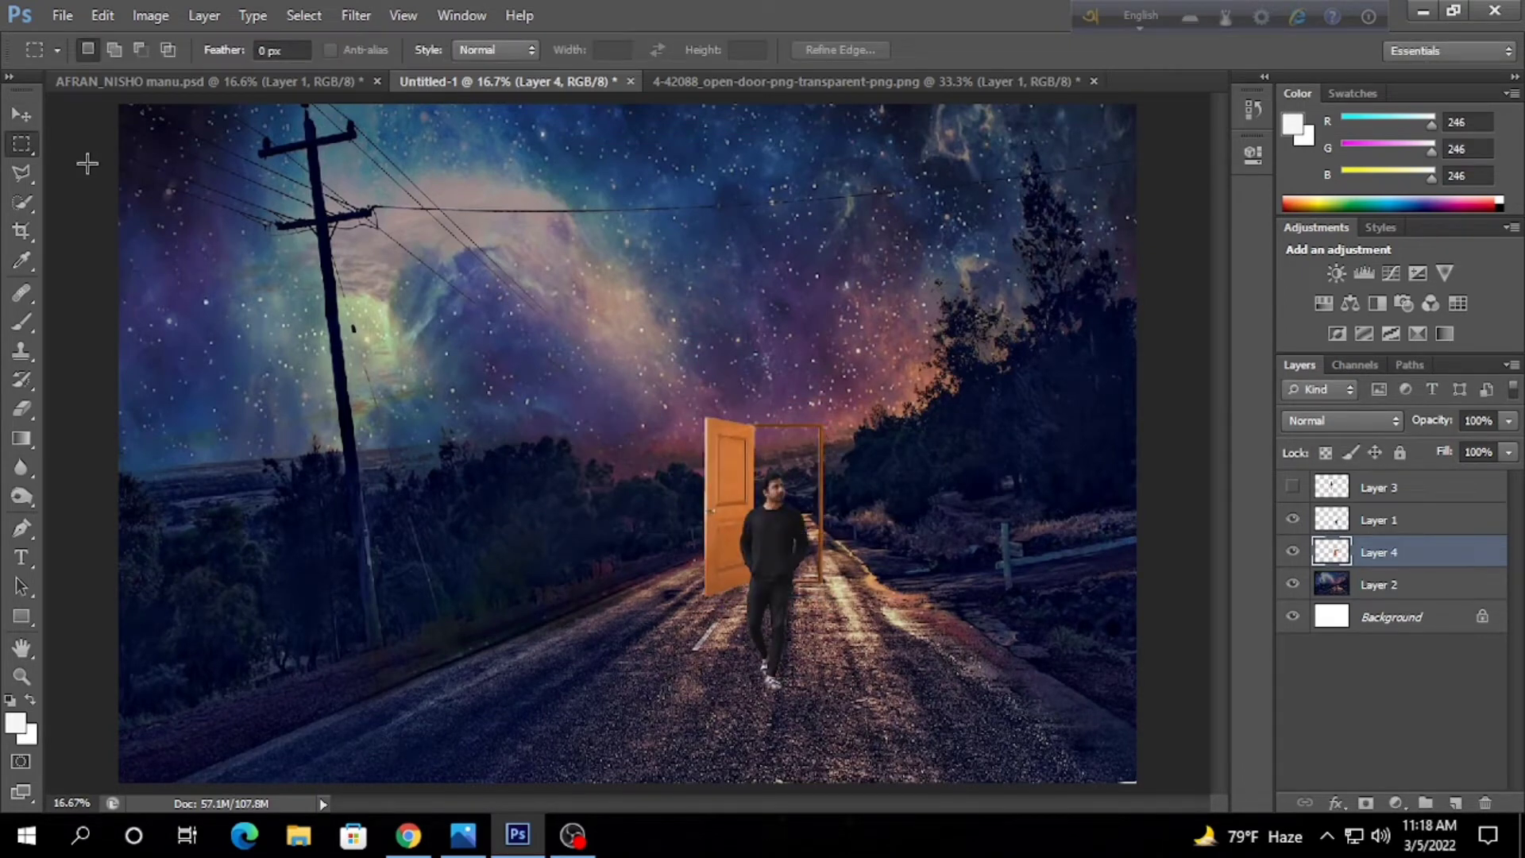
{"action": "key", "text": "v"}
{"action": "left_click_drag", "start_coordinate": [809, 445], "coordinate": [795, 471]}
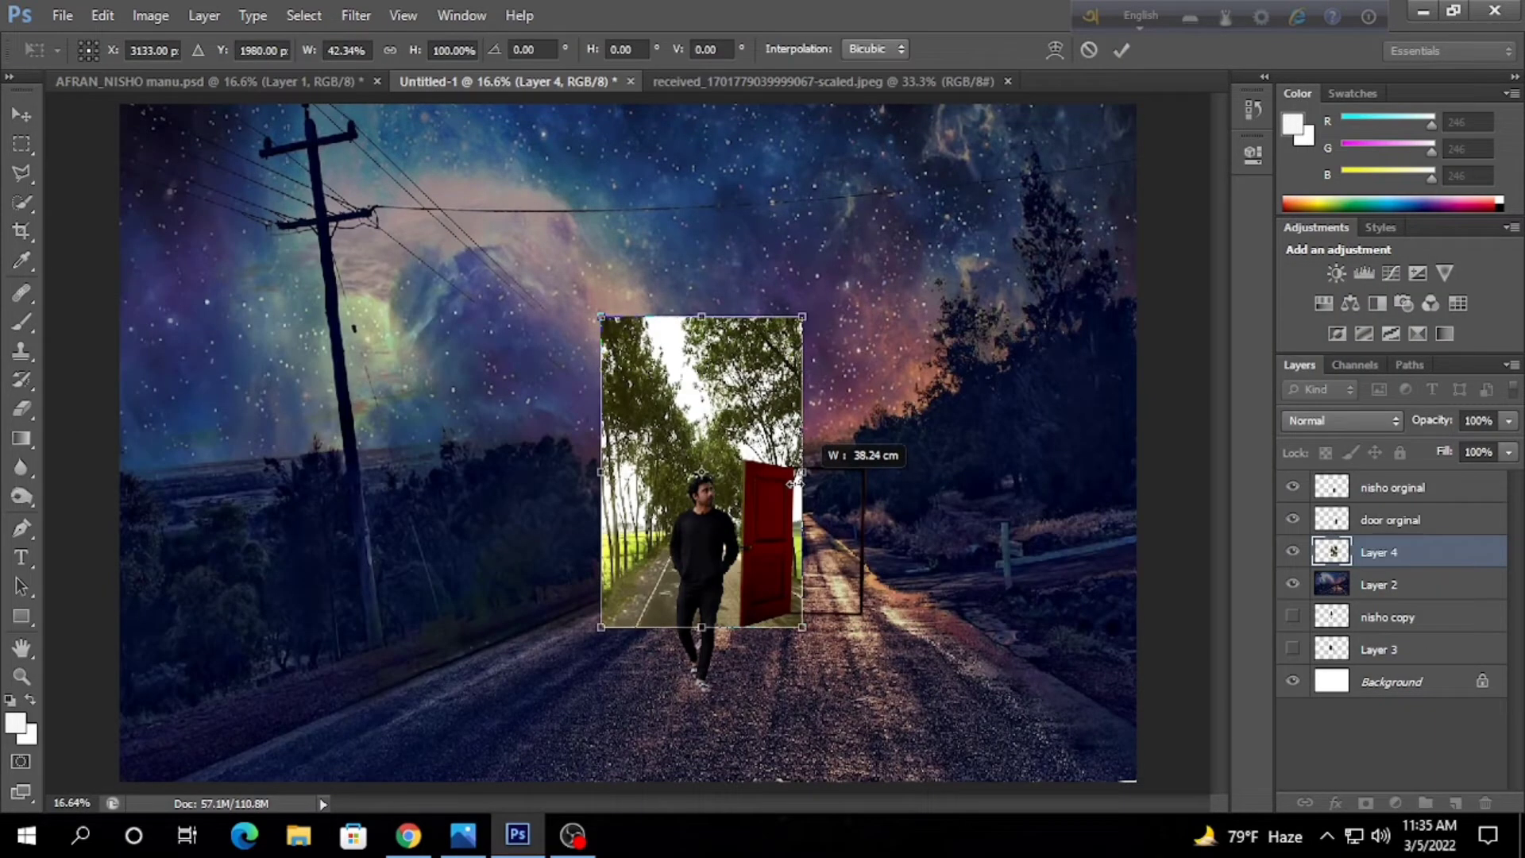
- Narrow the sunny road photo and fit it over the doorway
{"action": "mouse_move", "coordinate": [795, 483]}
{"action": "left_mouse_down"}
{"action": "mouse_move", "coordinate": [835, 426]}
{"action": "mouse_move", "coordinate": [803, 457]}
{"action": "left_mouse_up"}
{"action": "key", "text": "Return"}
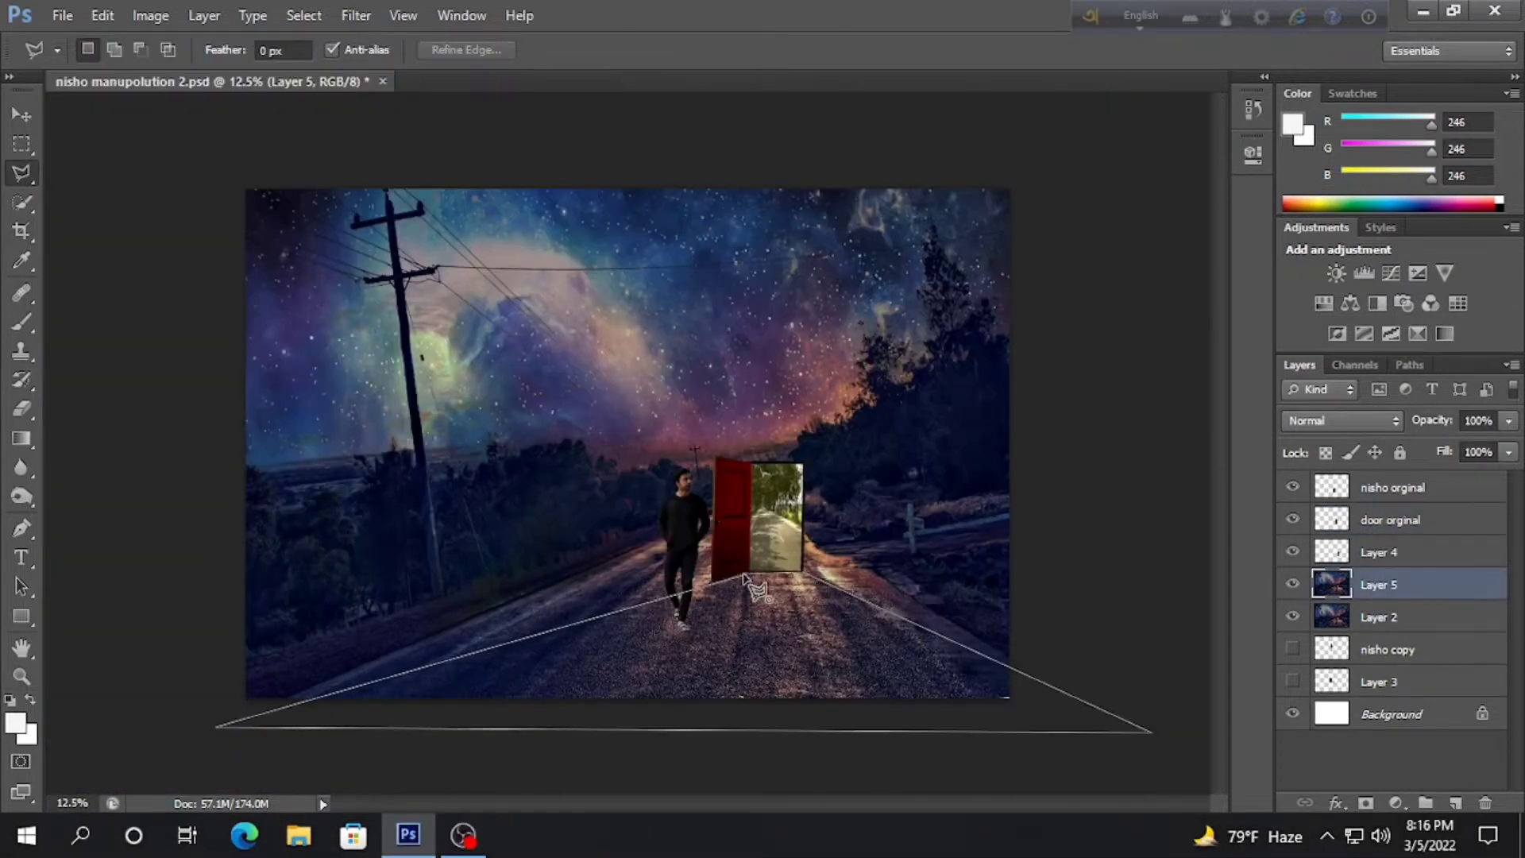
- Close the road selection, apply Refine Edge, and copy the road to a new layer
{"action": "left_click", "coordinate": [747, 578]}
{"action": "key", "text": "ctrl+alt+r"}
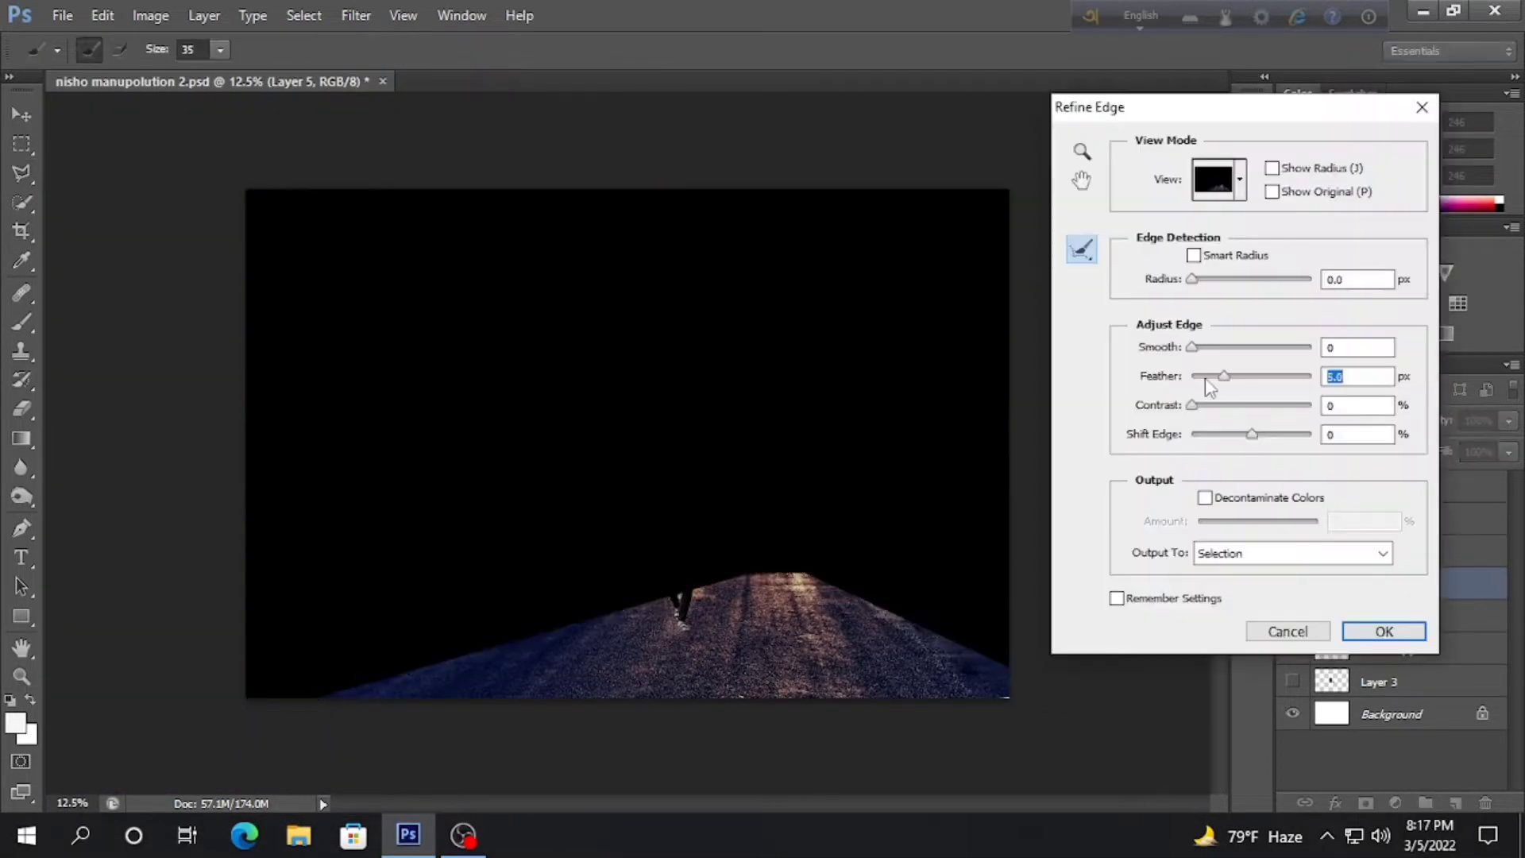
{"action": "key", "text": "Return"}
{"action": "key", "text": "ctrl+j"}
- Darken the output levels and nudge the road layer slightly right
{"action": "key", "text": "ctrl+l"}
{"action": "left_click_drag", "start_coordinate": [1213, 454], "coordinate": [1074, 454]}
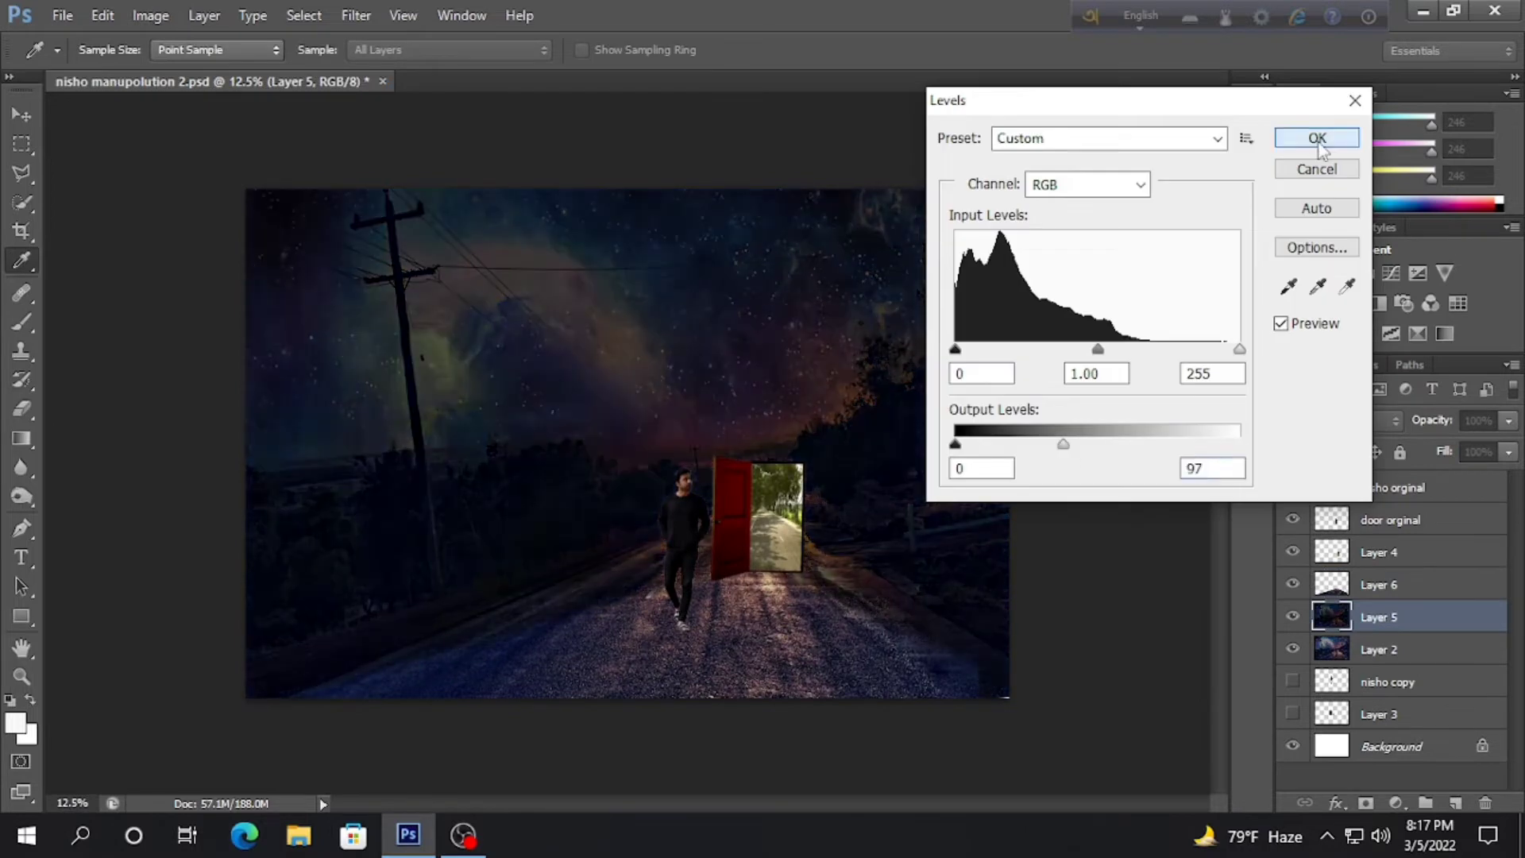
{"action": "left_click", "coordinate": [1404, 193]}
{"action": "key", "text": "v"}
{"action": "left_click_drag", "start_coordinate": [784, 604], "coordinate": [814, 603]}
- Shift the hue to -19 and apply a Color Balance tint
{"action": "left_click", "coordinate": [205, 15]}
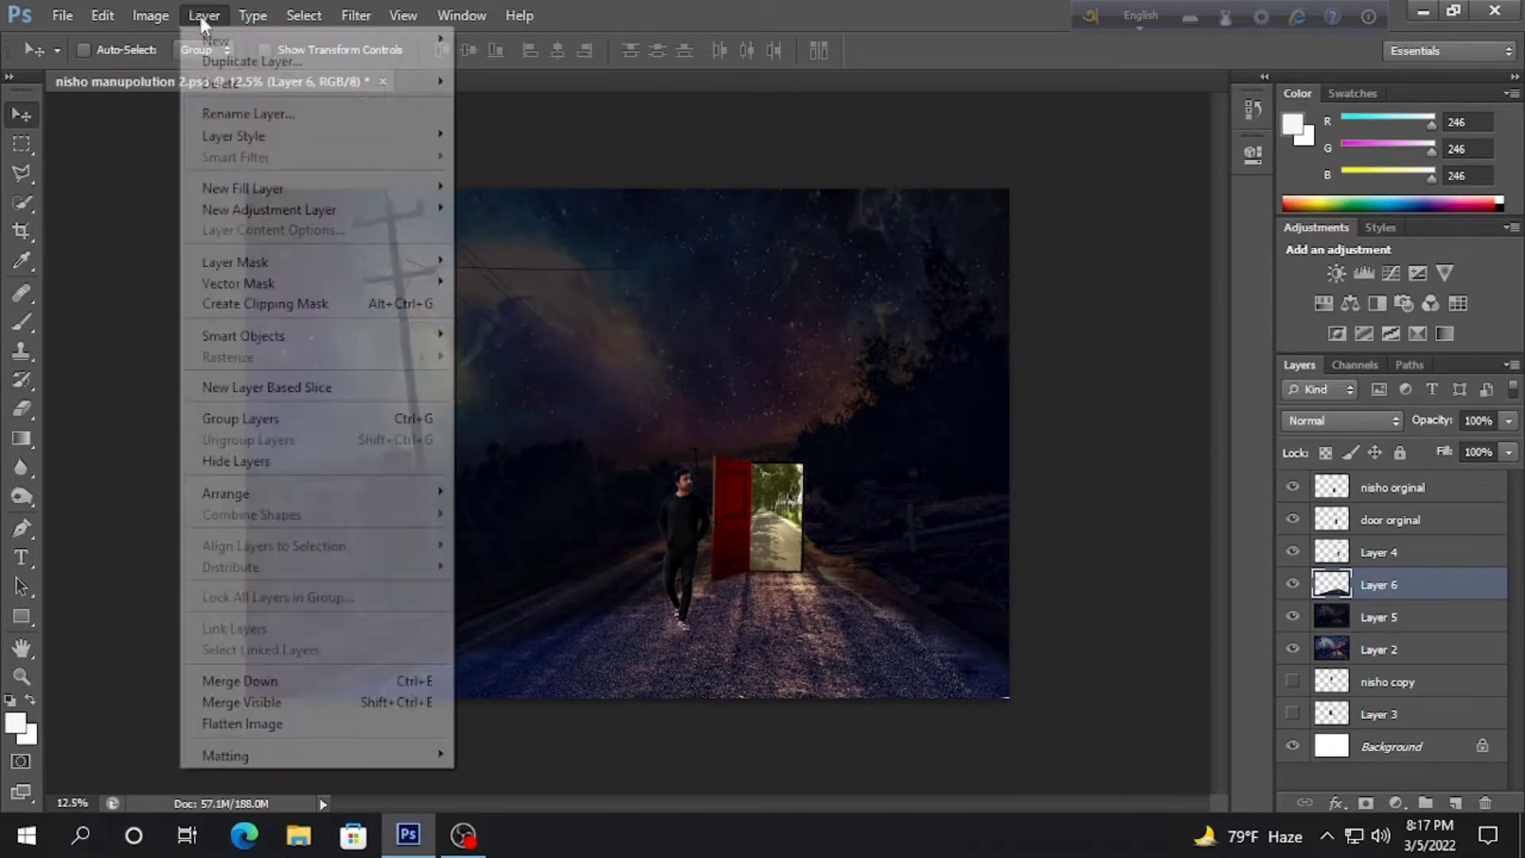
{"action": "key", "text": "ctrl+l"}
{"action": "key", "text": "Escape"}
{"action": "left_click", "coordinate": [150, 16]}
{"action": "key", "text": "ctrl+u"}
{"action": "mouse_move", "coordinate": [1065, 325]}
{"action": "left_mouse_down"}
{"action": "mouse_move", "coordinate": [1044, 326]}
{"action": "mouse_move", "coordinate": [1076, 331]}
{"action": "left_mouse_up"}
{"action": "key", "text": "Return"}
{"action": "key", "text": "ctrl+b"}
{"action": "left_click", "coordinate": [1255, 251]}
{"action": "left_click", "coordinate": [463, 834]}
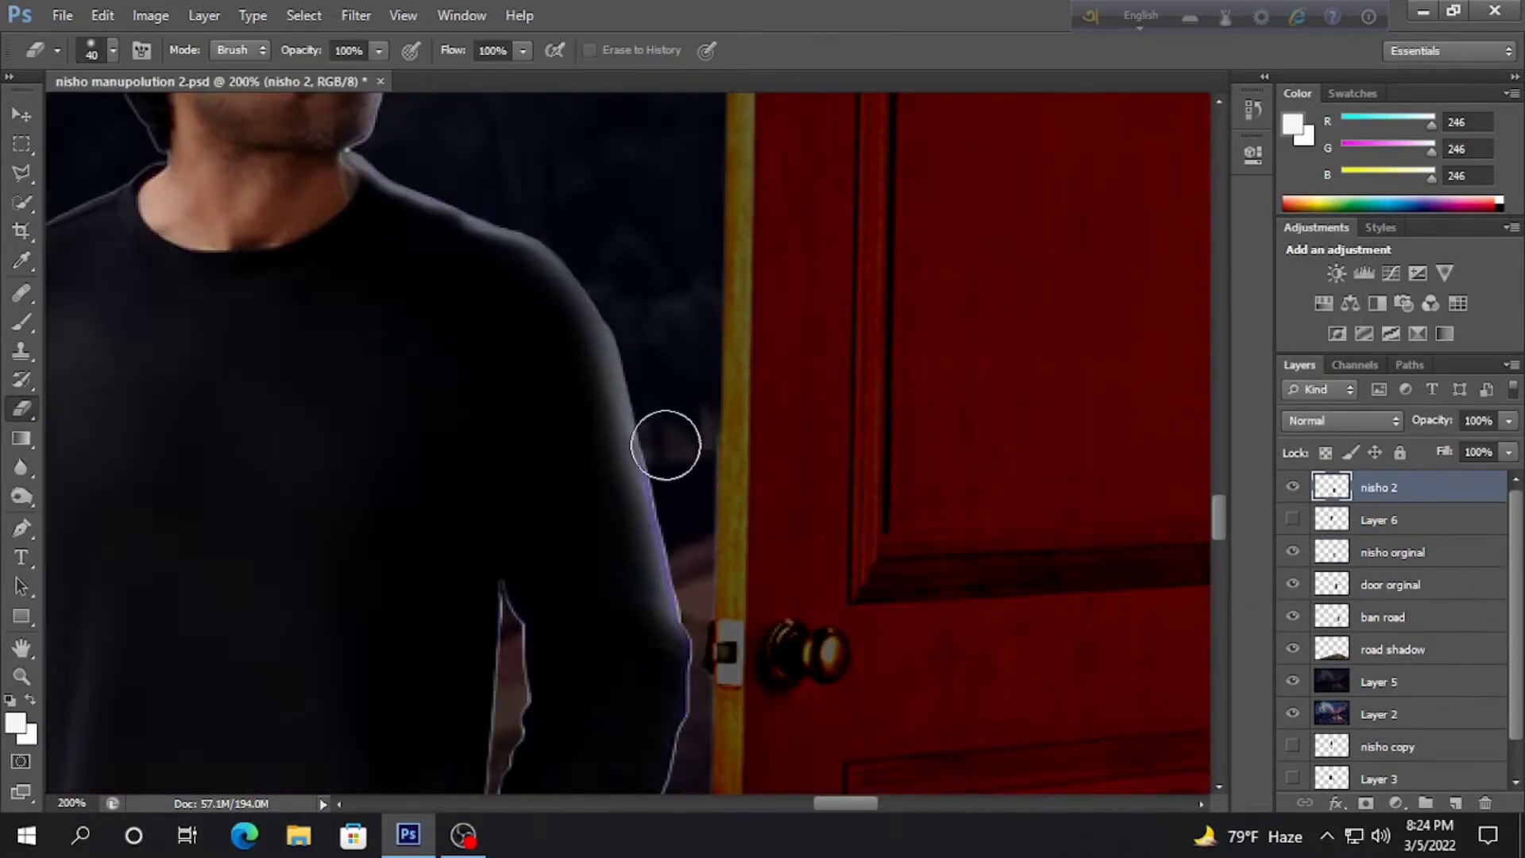
- Darken the background with Levels, setting output white to 131
{"action": "scroll", "coordinate": [612, 436], "scroll_direction": "down", "scroll_amount": 5}
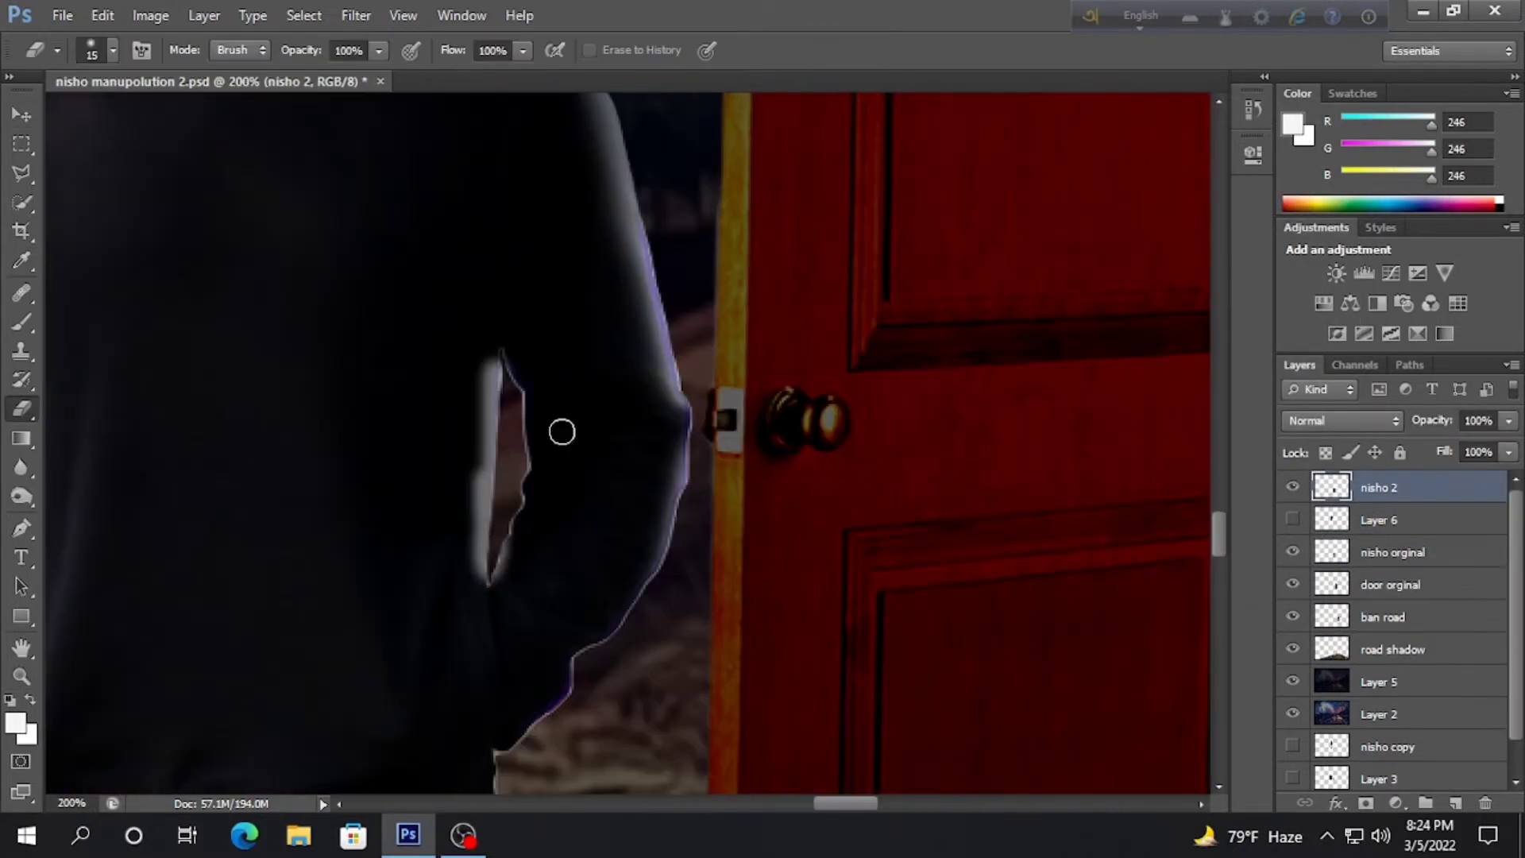
{"action": "scroll", "coordinate": [382, 341], "scroll_direction": "down", "scroll_amount": 5}
{"action": "scroll", "coordinate": [194, 248], "scroll_direction": "down", "scroll_amount": 4}
{"action": "left_click", "coordinate": [21, 676]}
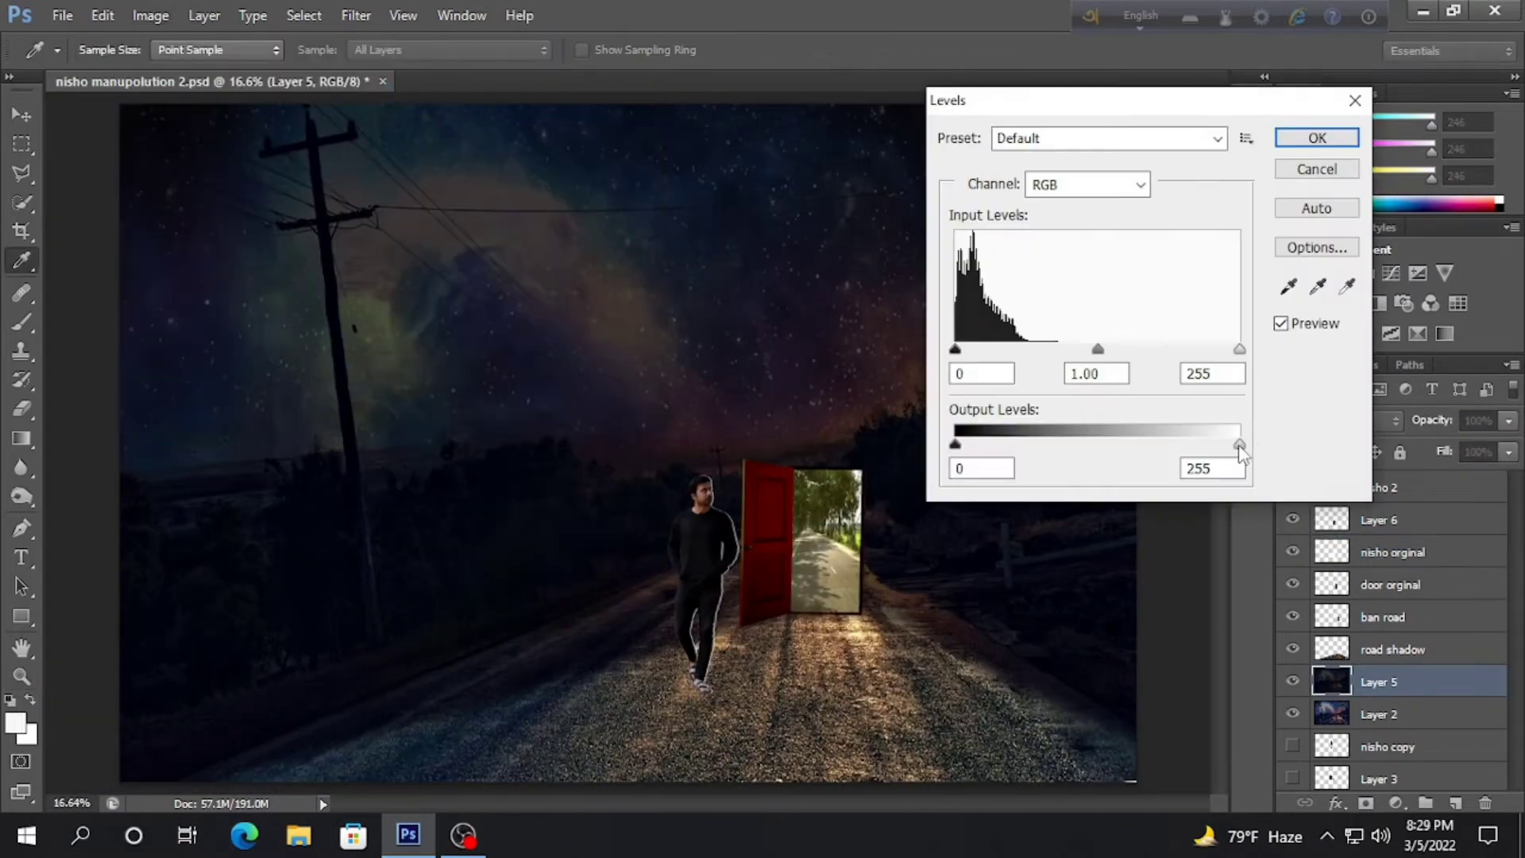
{"action": "left_click_drag", "start_coordinate": [1239, 445], "coordinate": [1097, 445]}
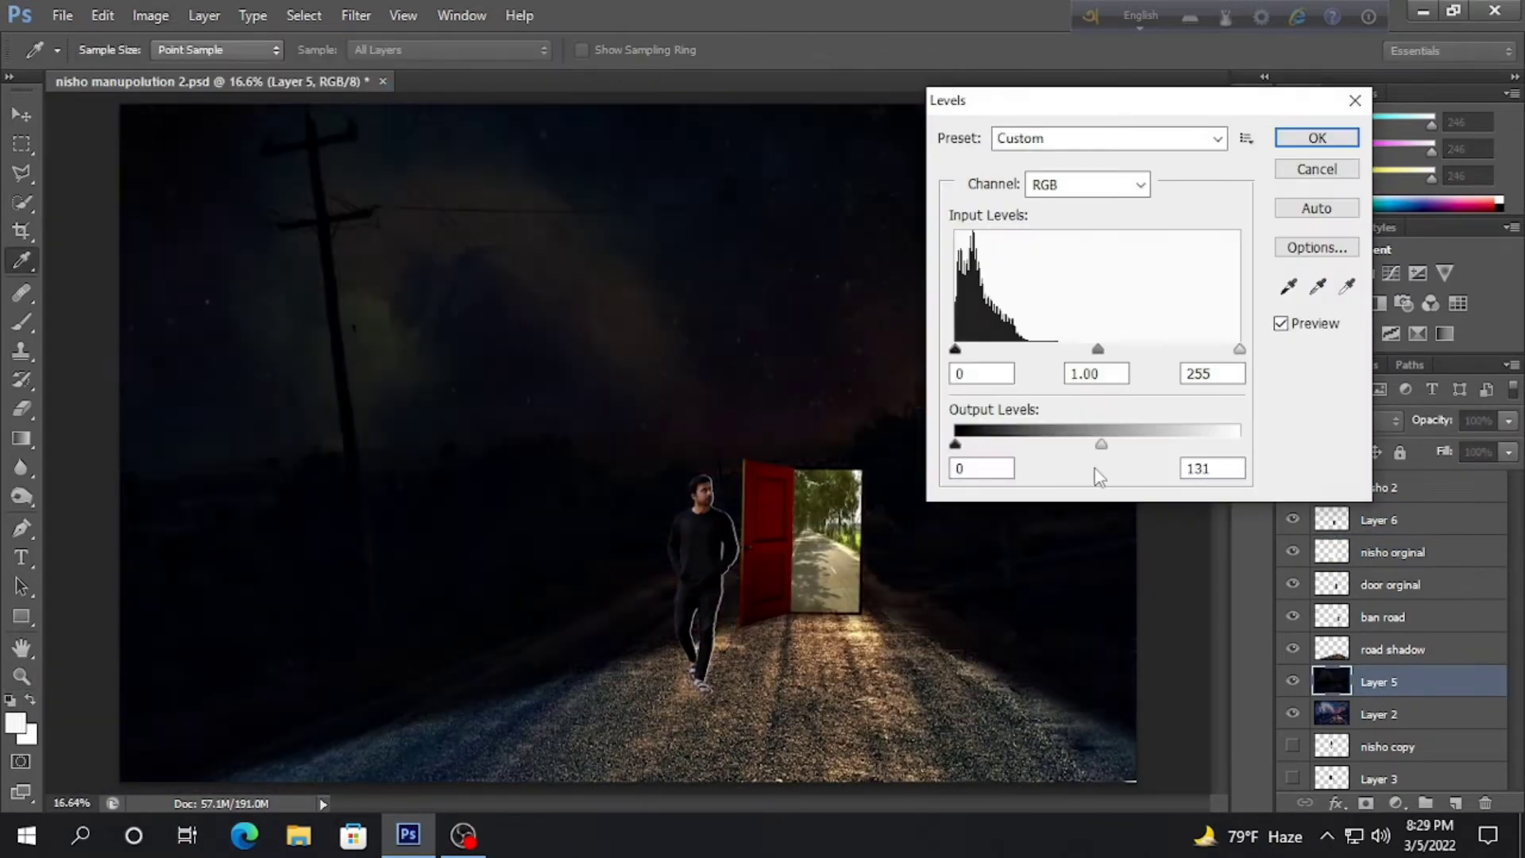
- Rename the man's white silhouette copy to 'shadow back'
{"action": "double_click", "coordinate": [1384, 552]}
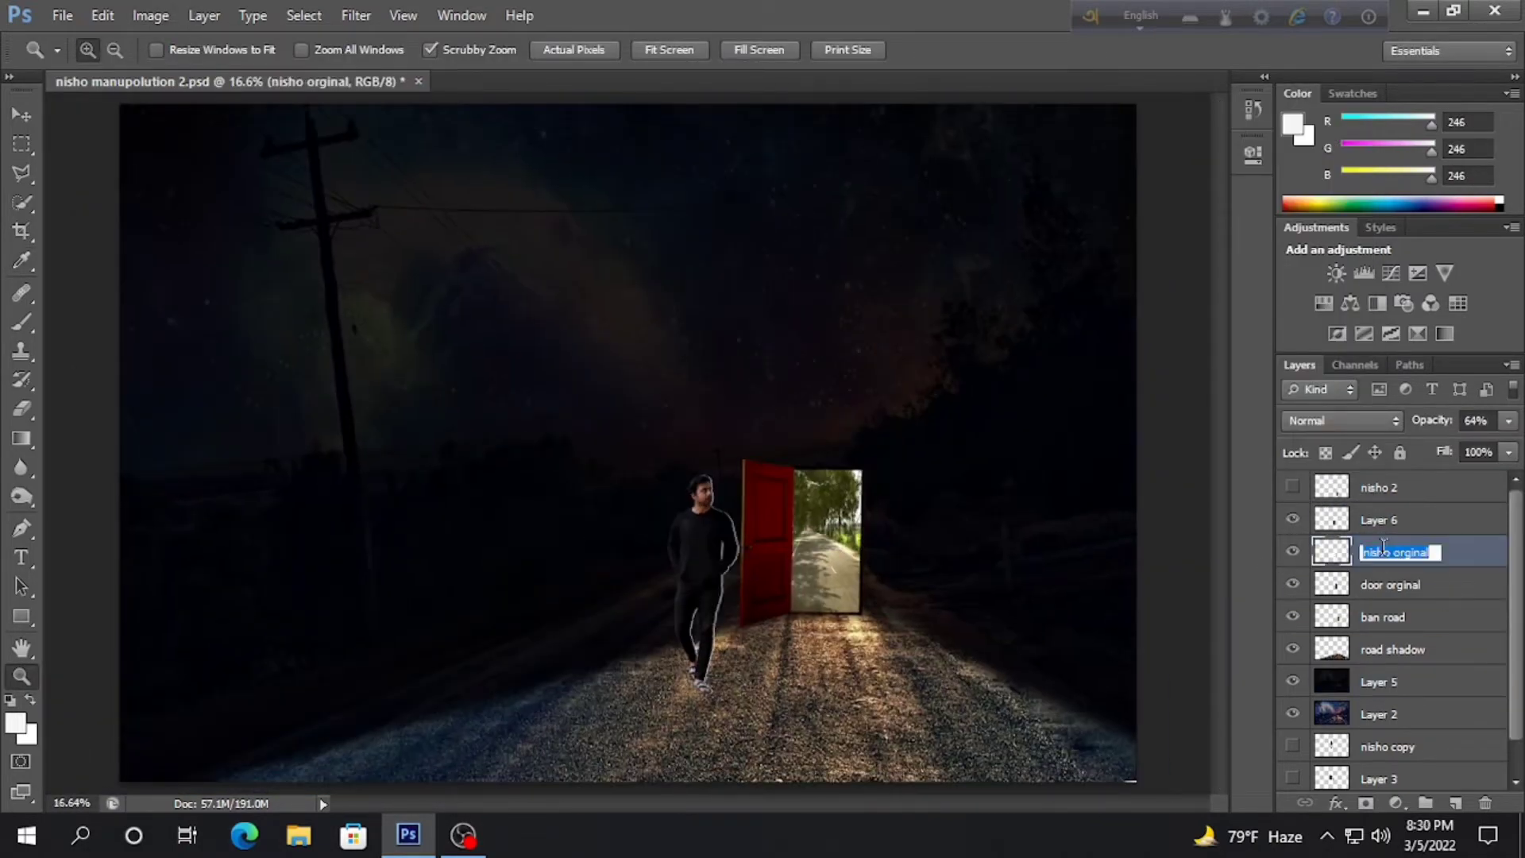
{"action": "type", "text": "shadowback"}
{"action": "key", "text": "Return"}
{"action": "left_click", "coordinate": [774, 502]}
- Rename Layer 6 to 'nisho orginal' and move the shadow copy onto the man
{"action": "left_click", "coordinate": [1382, 520]}
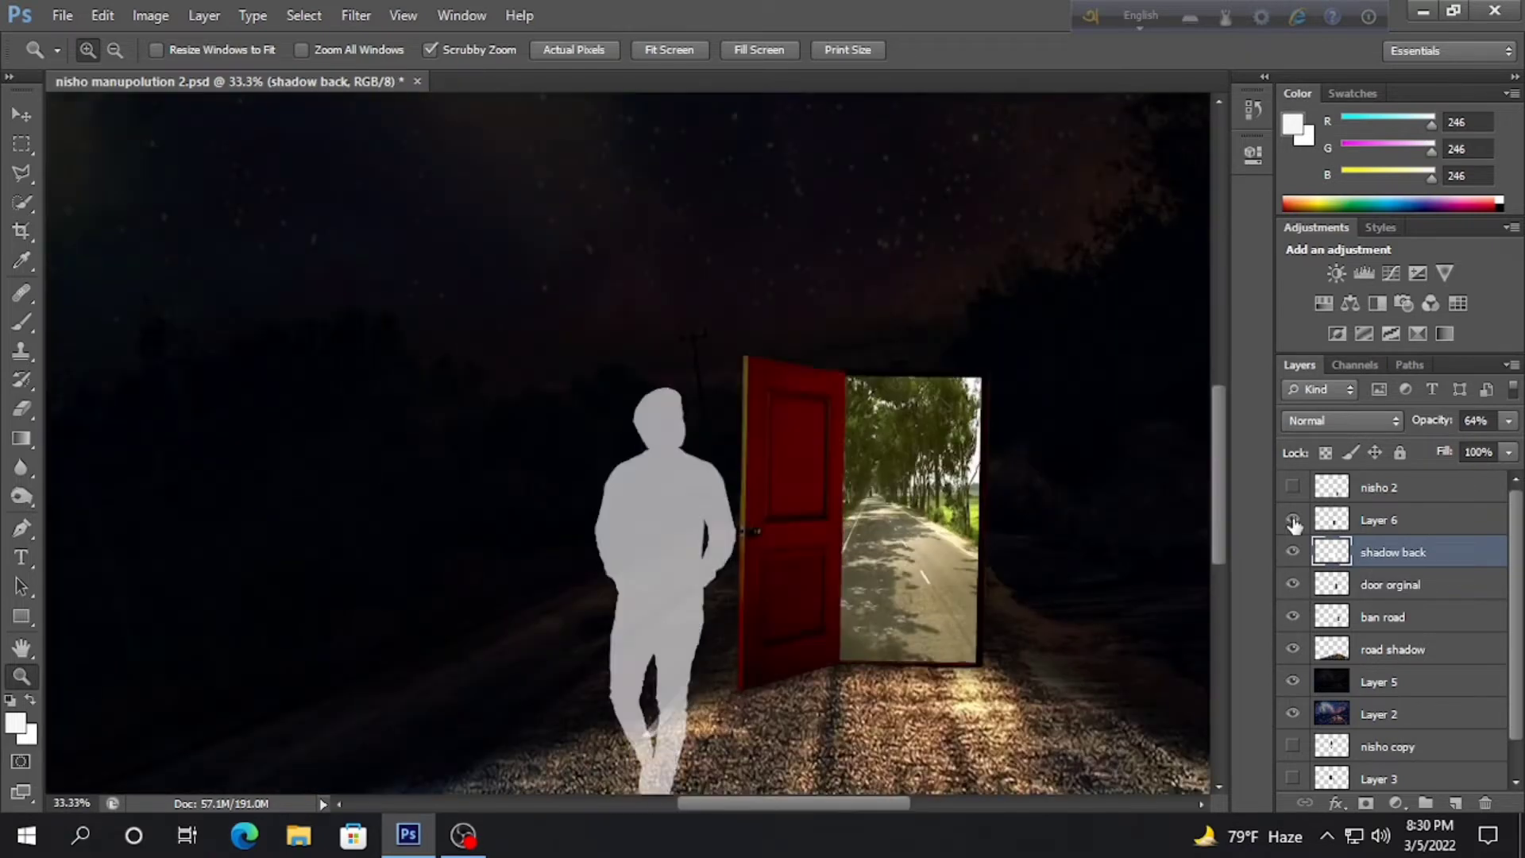
{"action": "double_click", "coordinate": [1378, 520]}
{"action": "type", "text": "nisho orginal"}
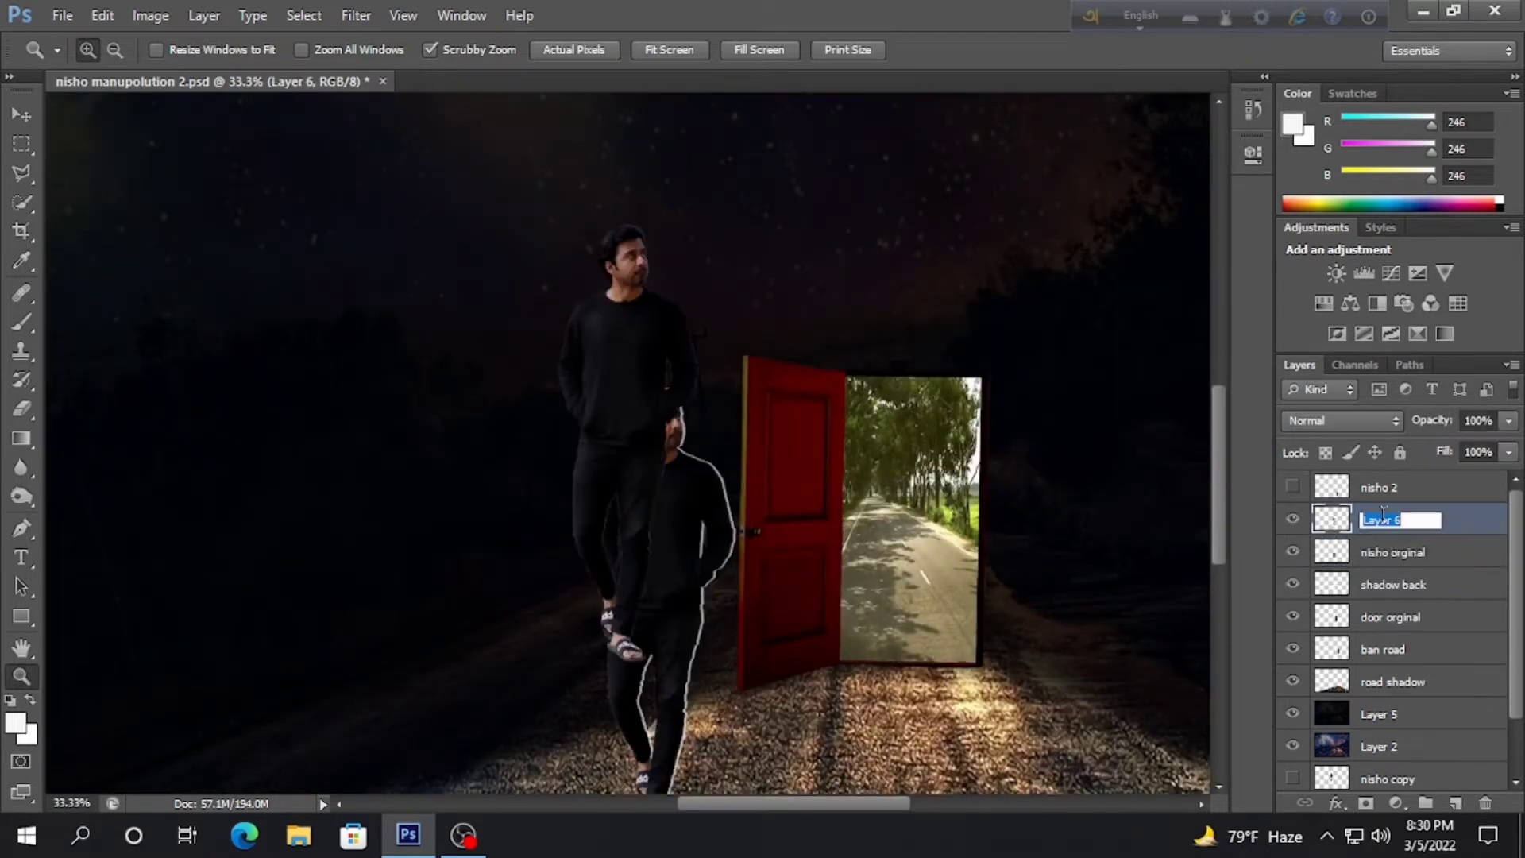
{"action": "key", "text": "ctrl+minus"}
{"action": "left_click_drag", "start_coordinate": [683, 445], "coordinate": [693, 525]}
- Flatten and skew the dark copy across the ground as the man's cast shadow
{"action": "key", "text": "ctrl+t"}
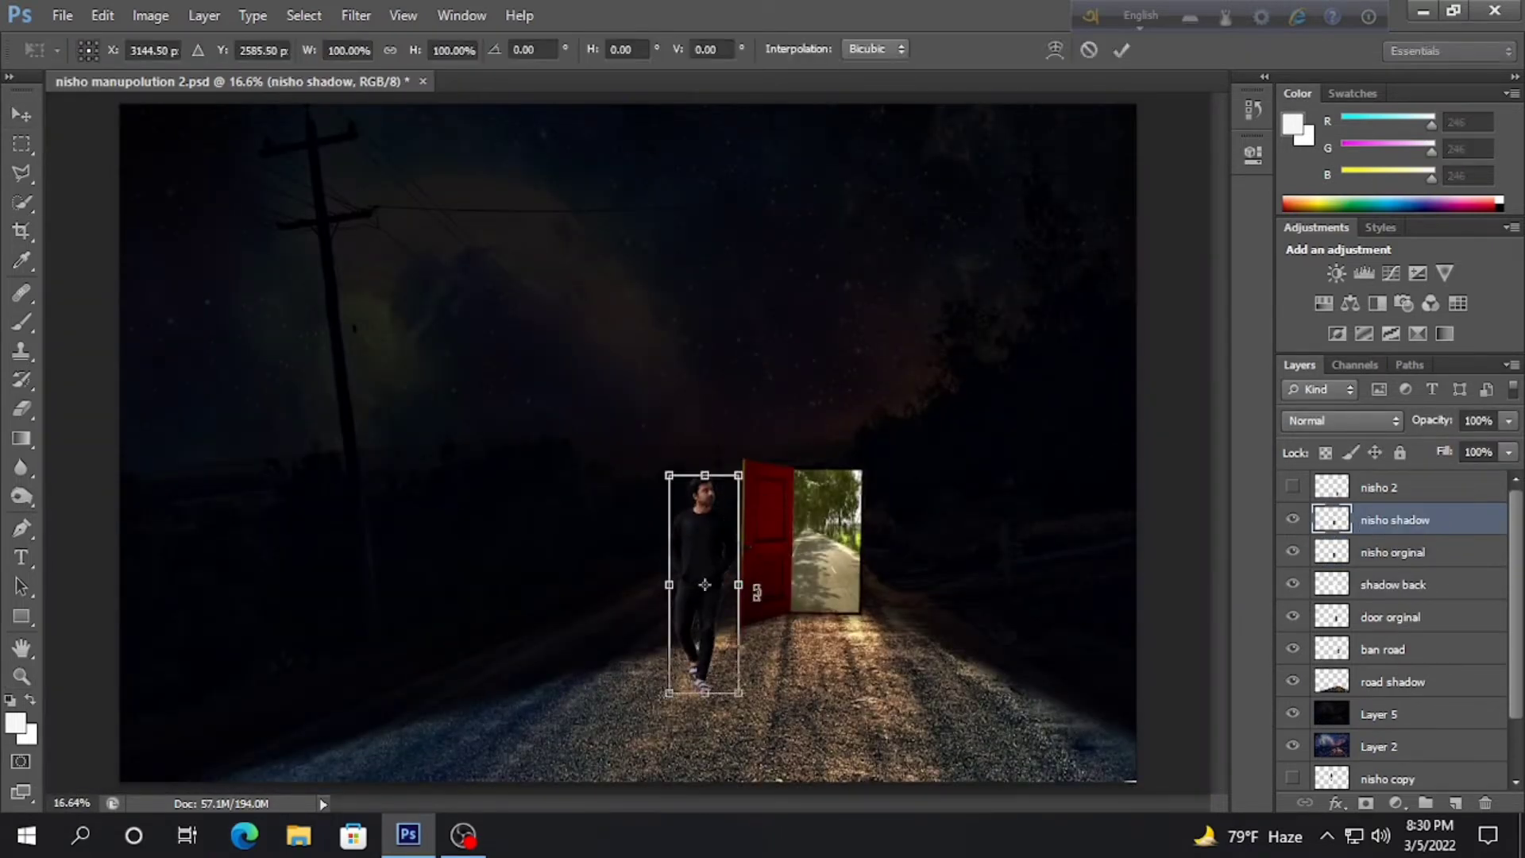
{"action": "mouse_move", "coordinate": [706, 470]}
{"action": "left_mouse_down"}
{"action": "mouse_move", "coordinate": [487, 766]}
{"action": "mouse_move", "coordinate": [432, 785]}
{"action": "mouse_move", "coordinate": [405, 600]}
{"action": "mouse_move", "coordinate": [402, 674]}
{"action": "left_mouse_up"}
{"action": "key", "text": "v"}
{"action": "left_click", "coordinate": [677, 326]}
{"action": "left_click", "coordinate": [102, 15]}
{"action": "left_click", "coordinate": [477, 507]}
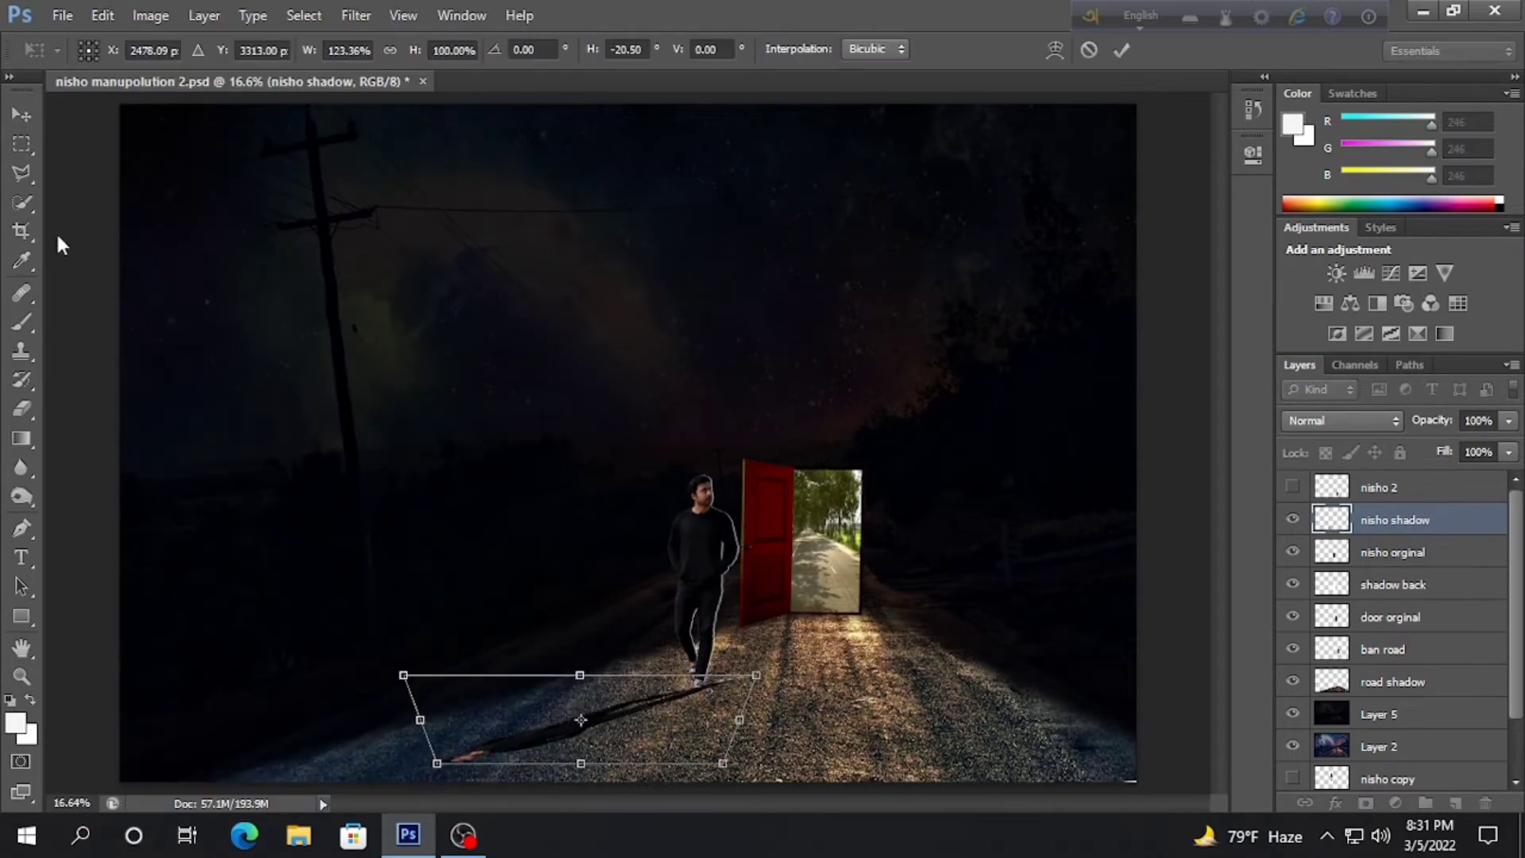
{"action": "key", "text": "Return"}
{"action": "key", "text": "m"}
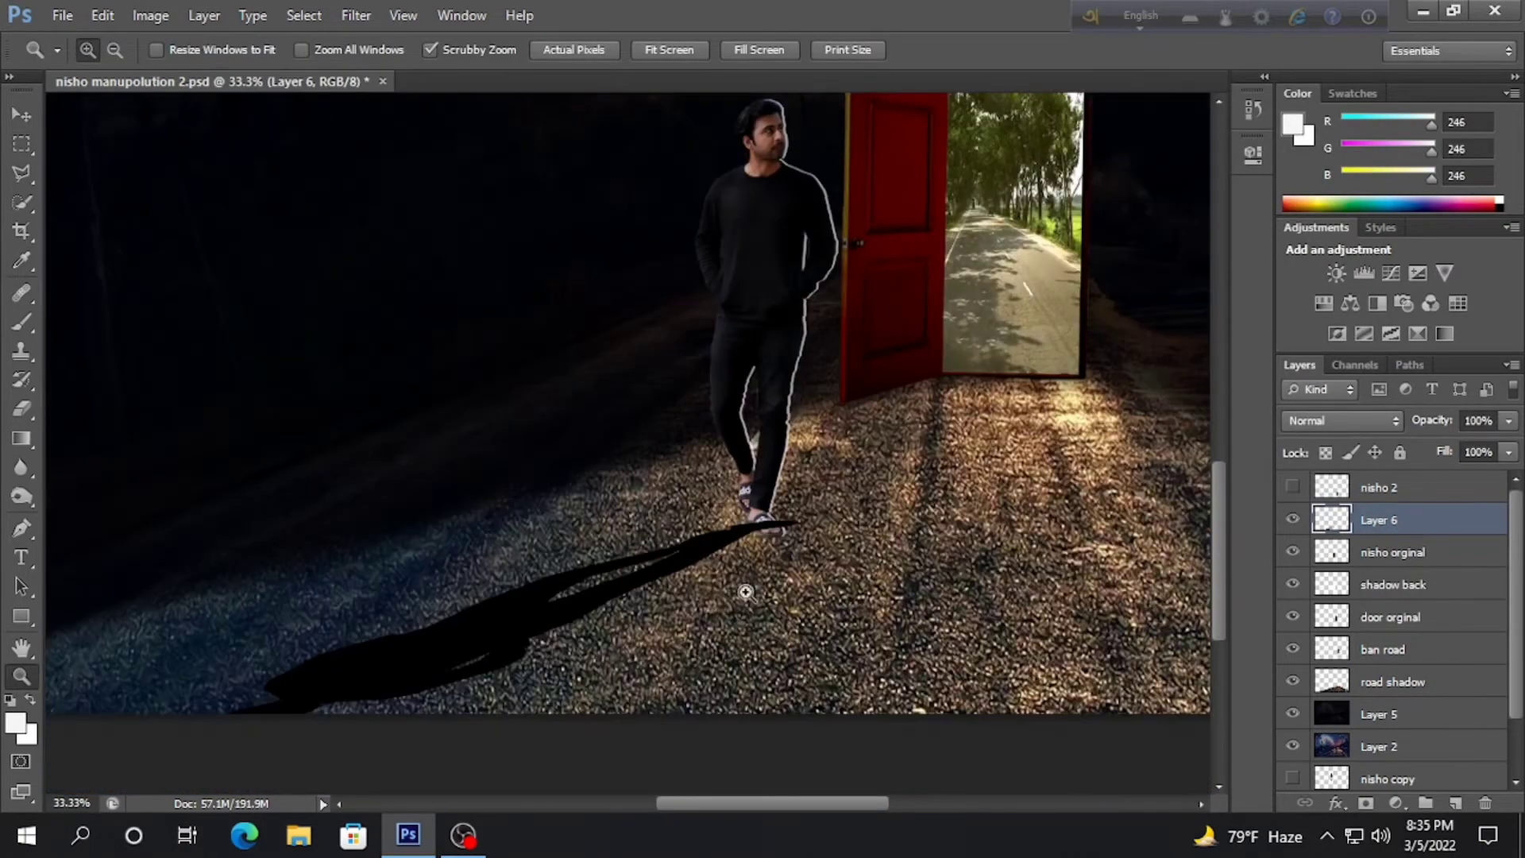
- Undo the eraser strokes on the shadow near the man's feet
{"action": "left_click", "coordinate": [746, 592]}
{"action": "key", "text": "e"}
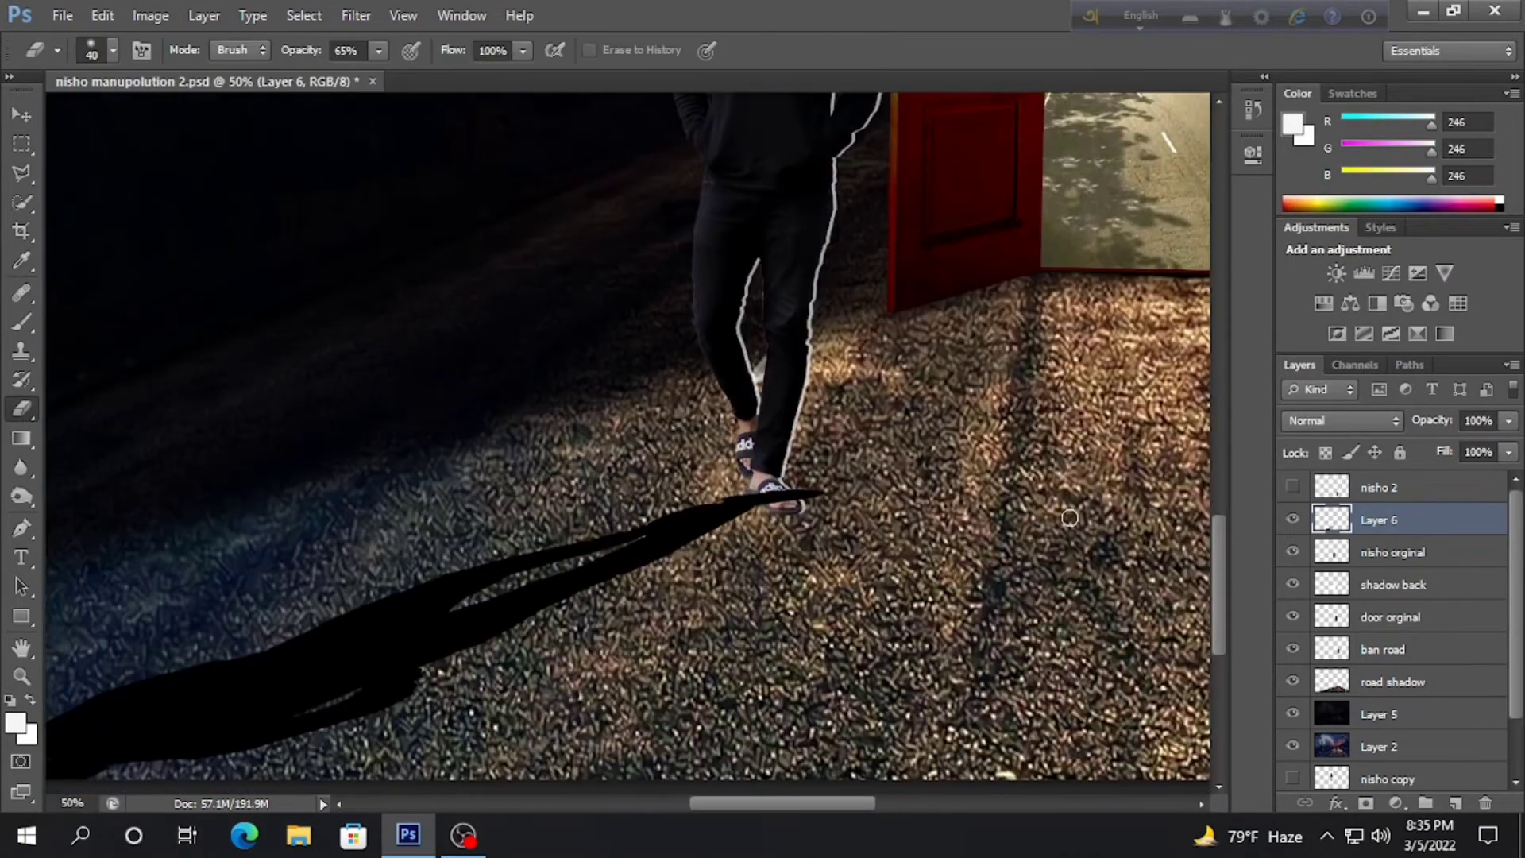
{"action": "key", "text": "ctrl+z"}
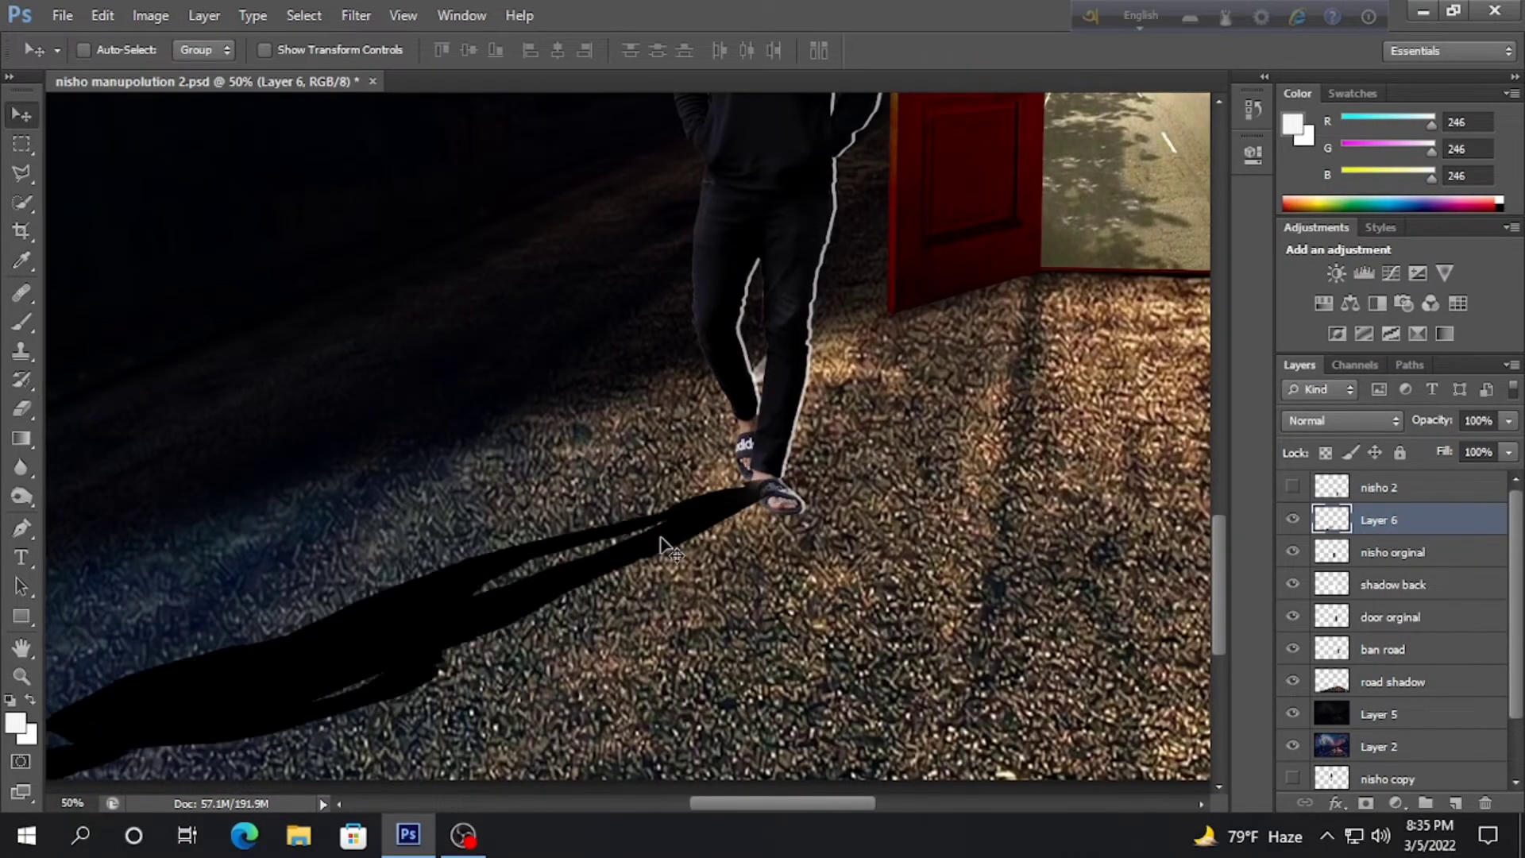
{"action": "key", "text": "bracketleft"}
{"action": "key", "text": "ctrl+0"}
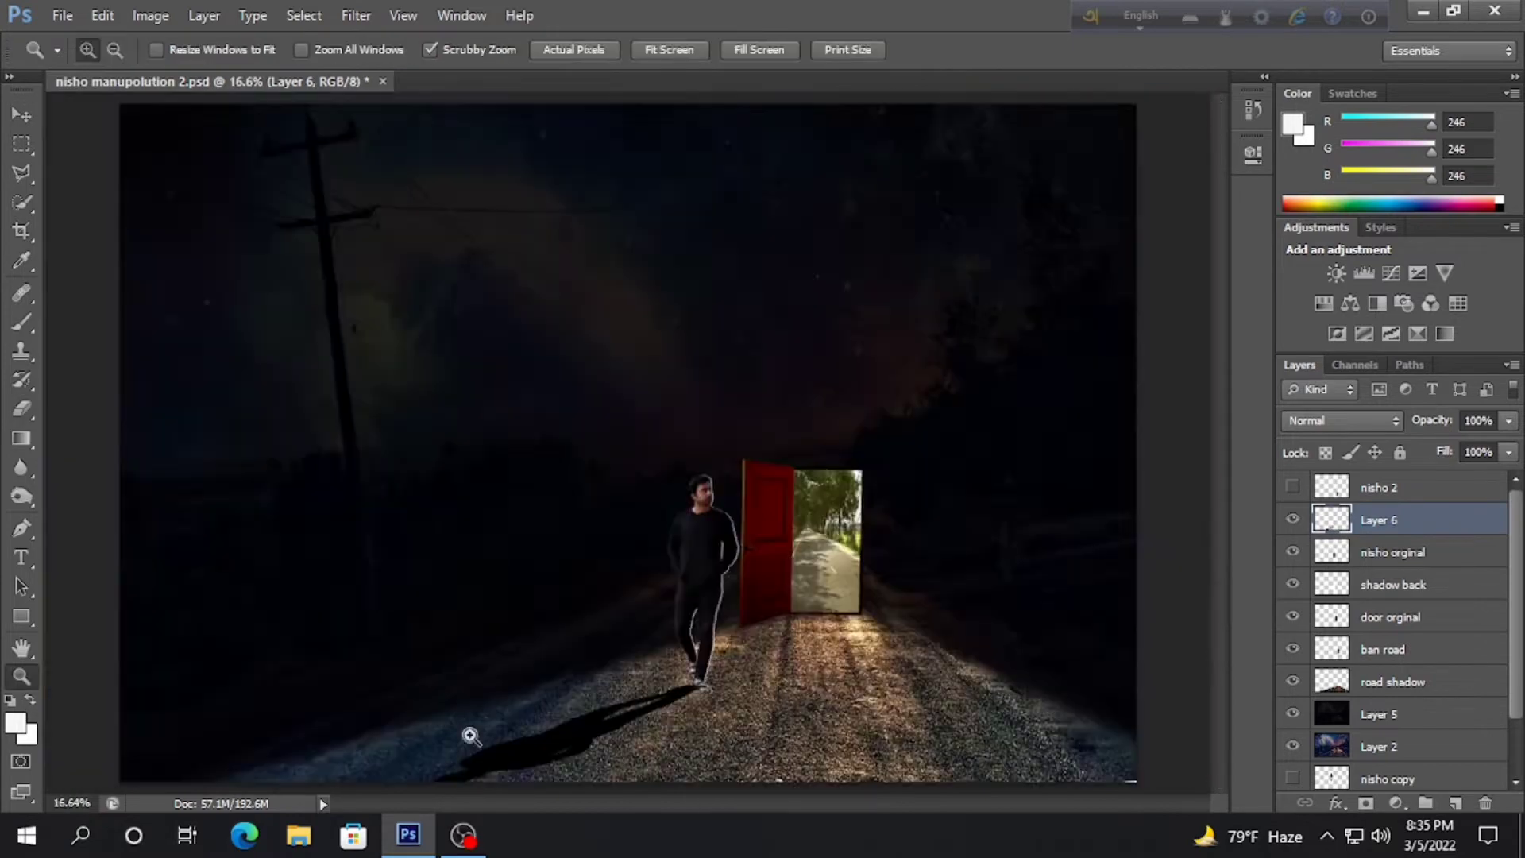
- Draw a rectangular selection around the cast shadow area
{"action": "key", "text": "ctrl+plus"}
{"action": "key", "text": "ctrl+plus"}
{"action": "key", "text": "m"}
{"action": "left_click_drag", "start_coordinate": [454, 339], "coordinate": [1036, 667]}
- Feather the shadow selection and soften the man's cast shadow with Gaussian Blur
{"action": "key", "text": "ctrl+alt+r"}
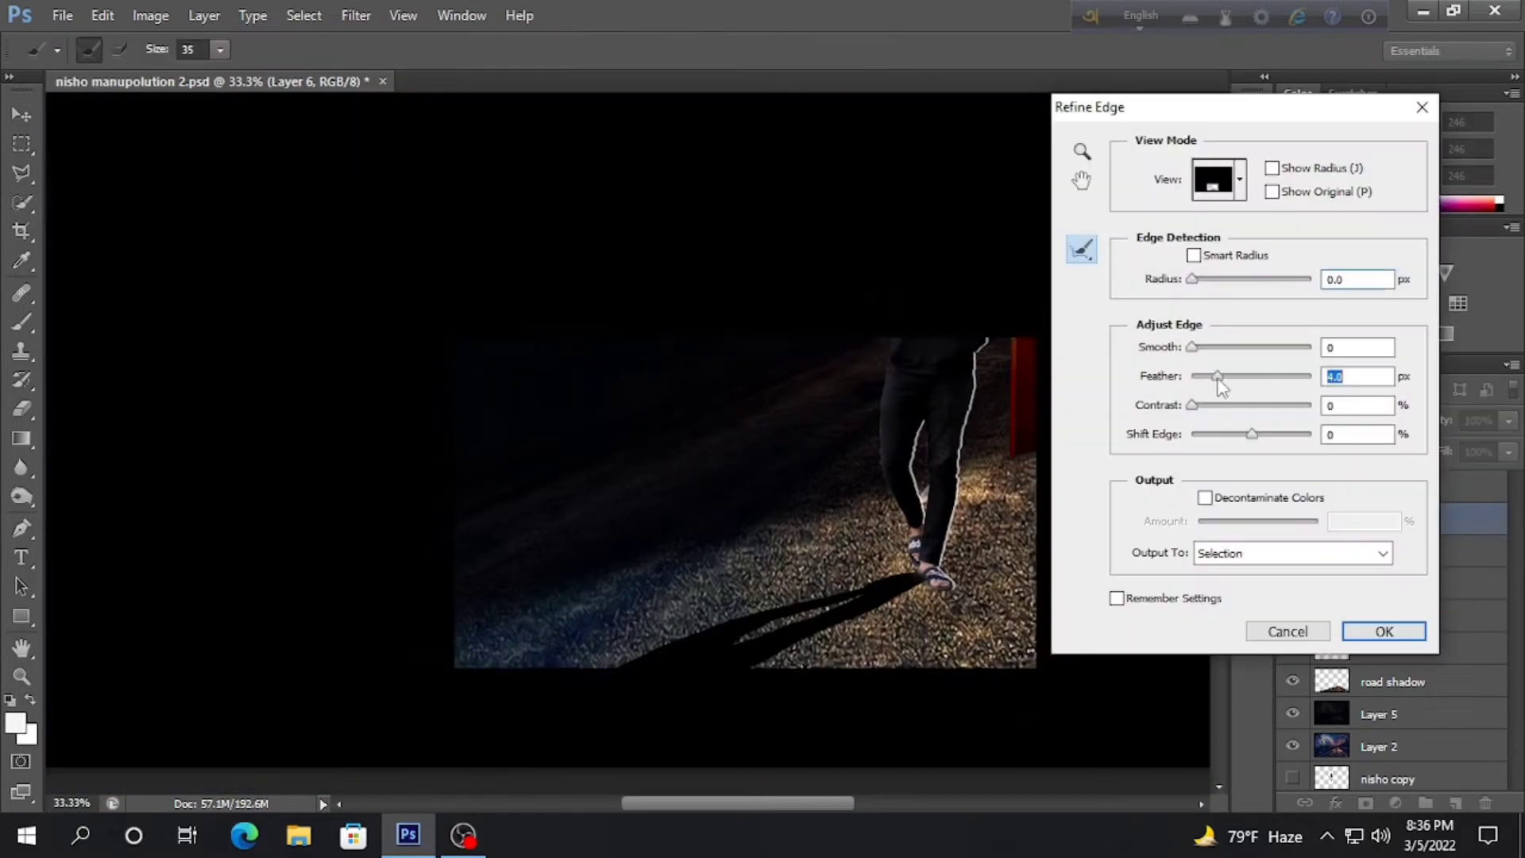
{"action": "left_click", "coordinate": [1382, 630]}
{"action": "left_click", "coordinate": [356, 15]}
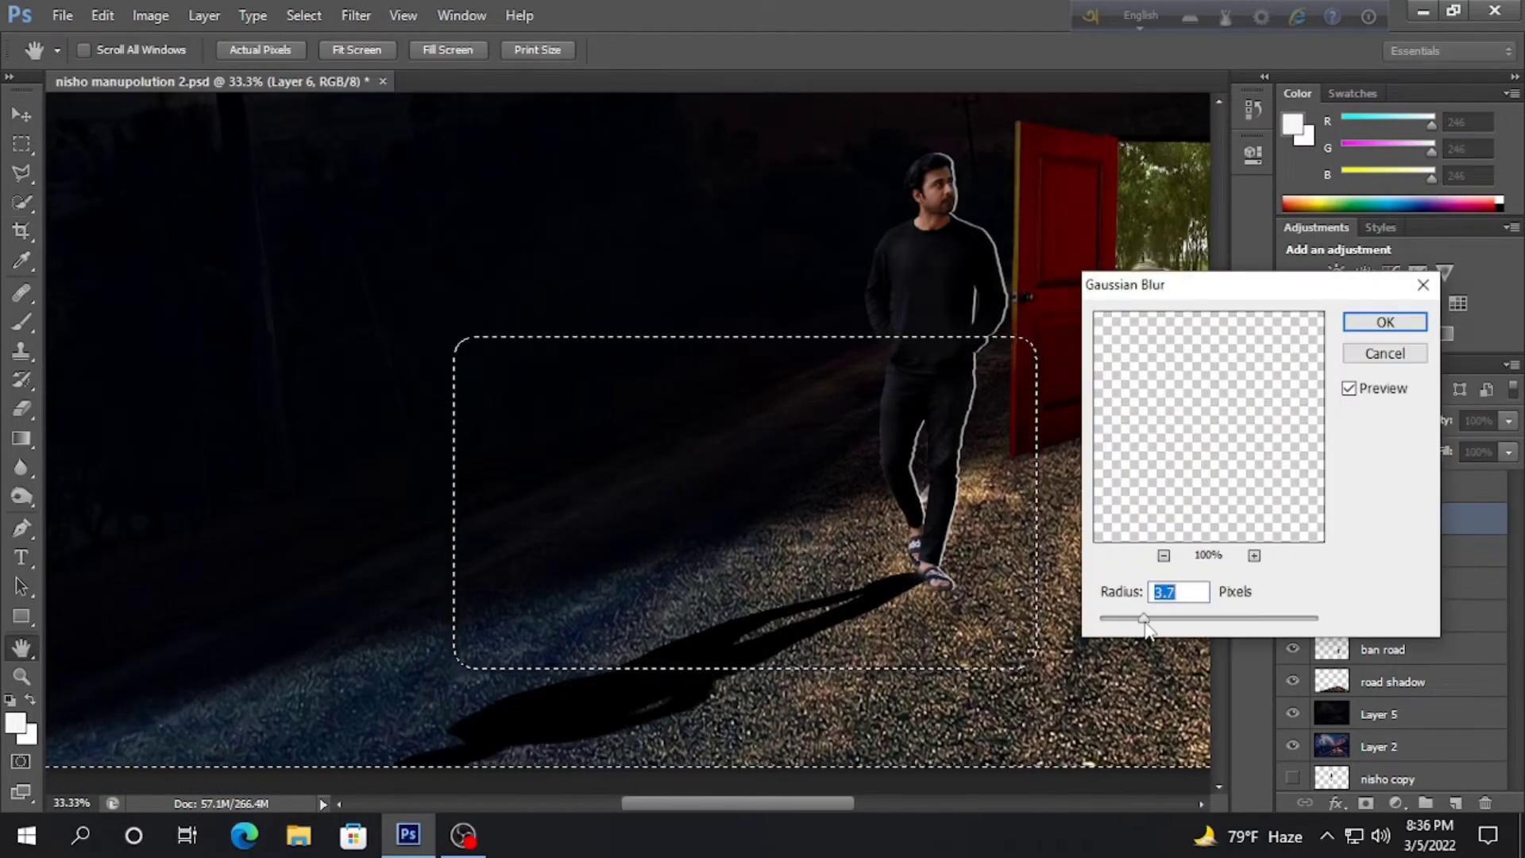
{"action": "key", "text": "Return"}
{"action": "key", "text": "ctrl+d"}
- Duplicate the man and rotate the copy down onto the ground as a second shadow
{"action": "key", "text": "z"}
{"action": "left_click", "coordinate": [674, 609]}
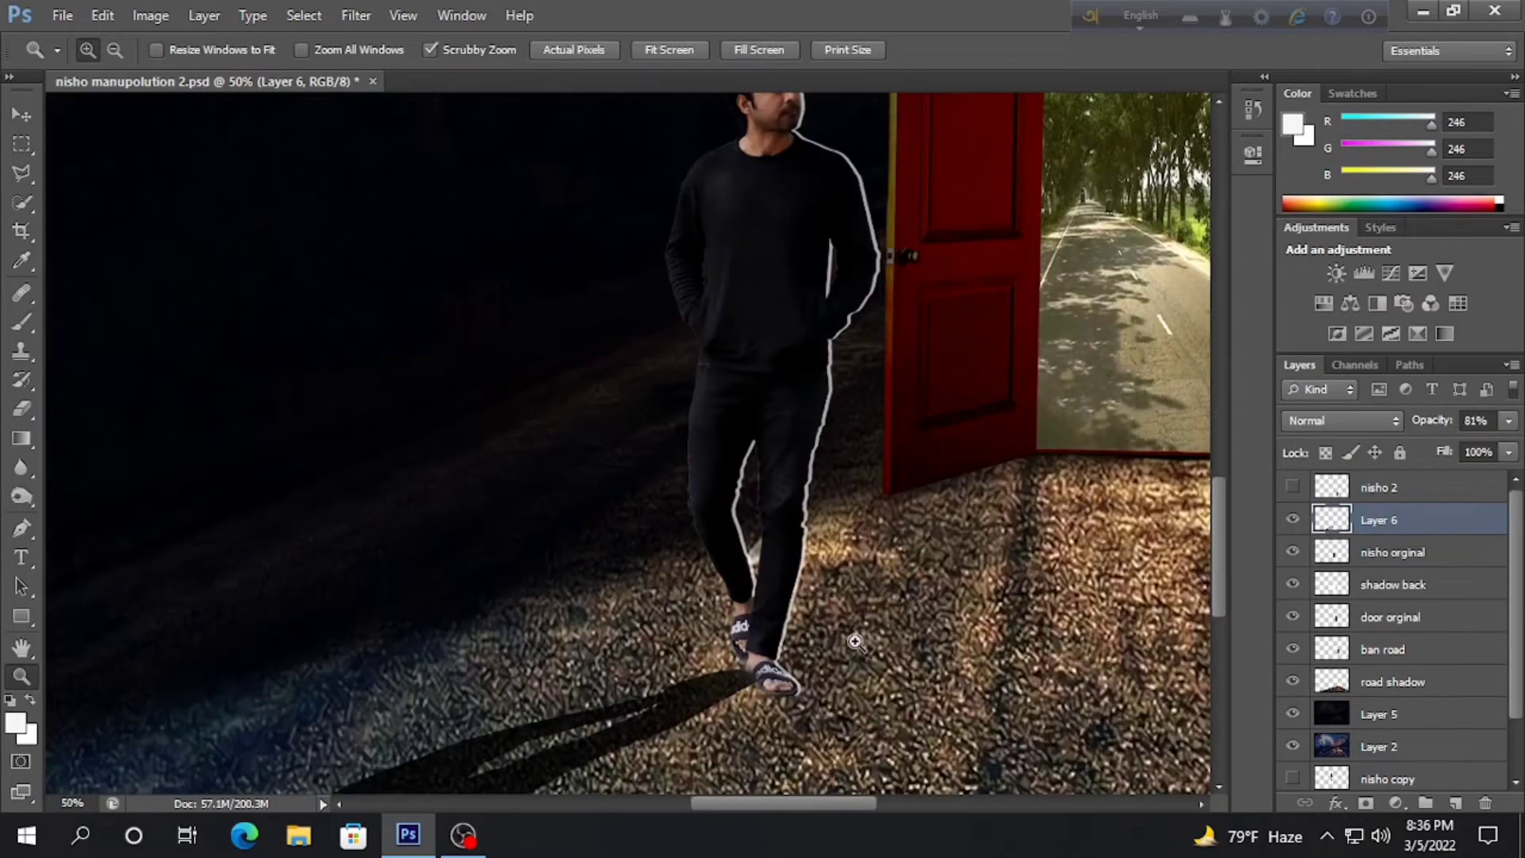
{"action": "left_click", "coordinate": [1392, 552]}
{"action": "key", "text": "ctrl+v"}
{"action": "key", "text": "ctrl+t"}
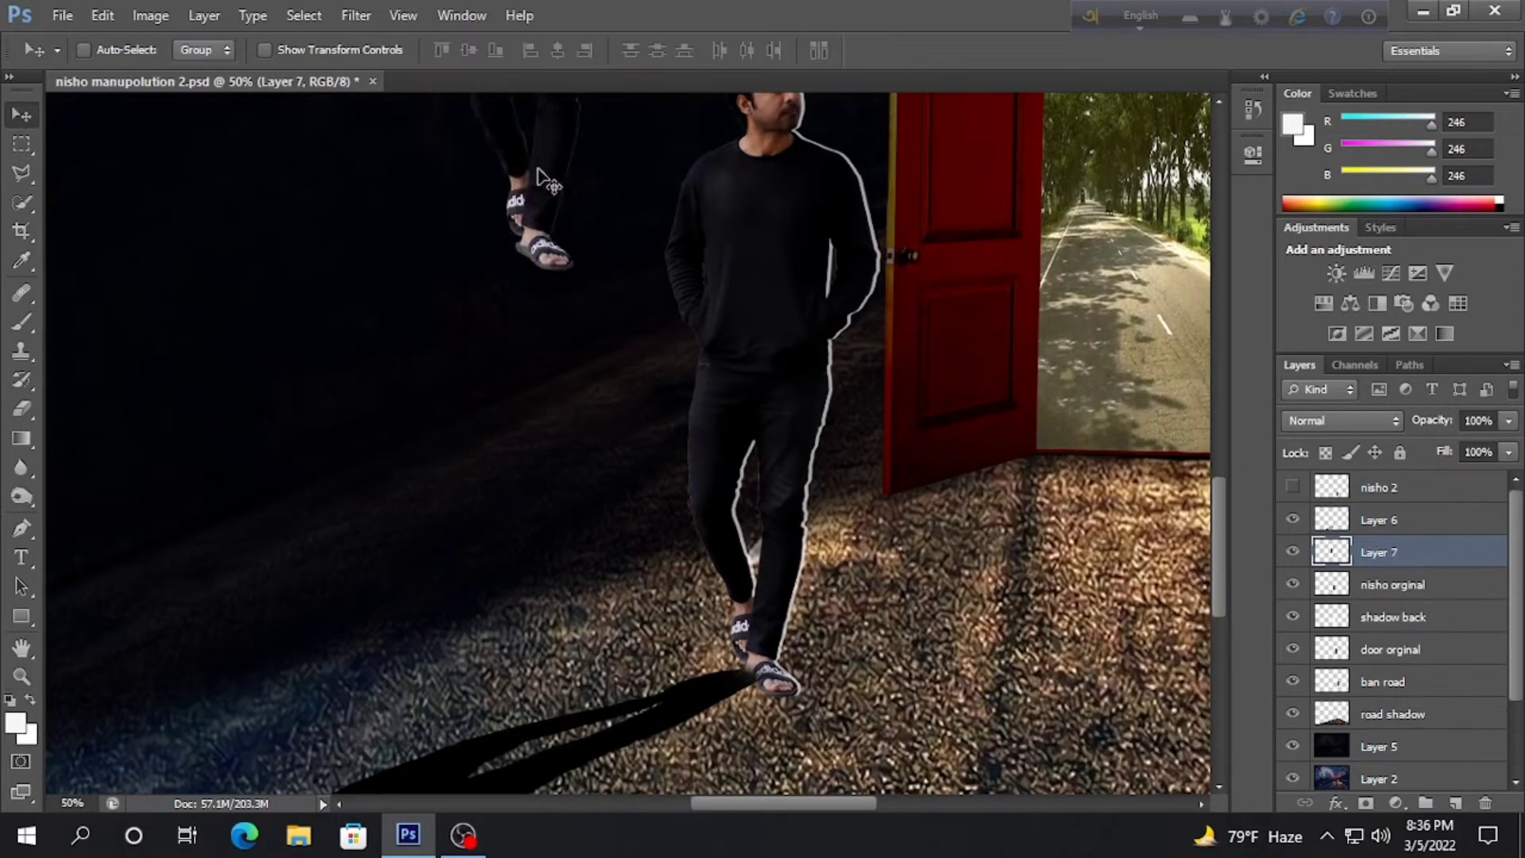
{"action": "mouse_move", "coordinate": [509, 159]}
{"action": "left_mouse_down"}
{"action": "mouse_move", "coordinate": [602, 604]}
{"action": "mouse_move", "coordinate": [660, 364]}
{"action": "left_mouse_up"}
{"action": "key", "text": "ctrl+0"}
{"action": "left_click_drag", "start_coordinate": [581, 453], "coordinate": [775, 397]}
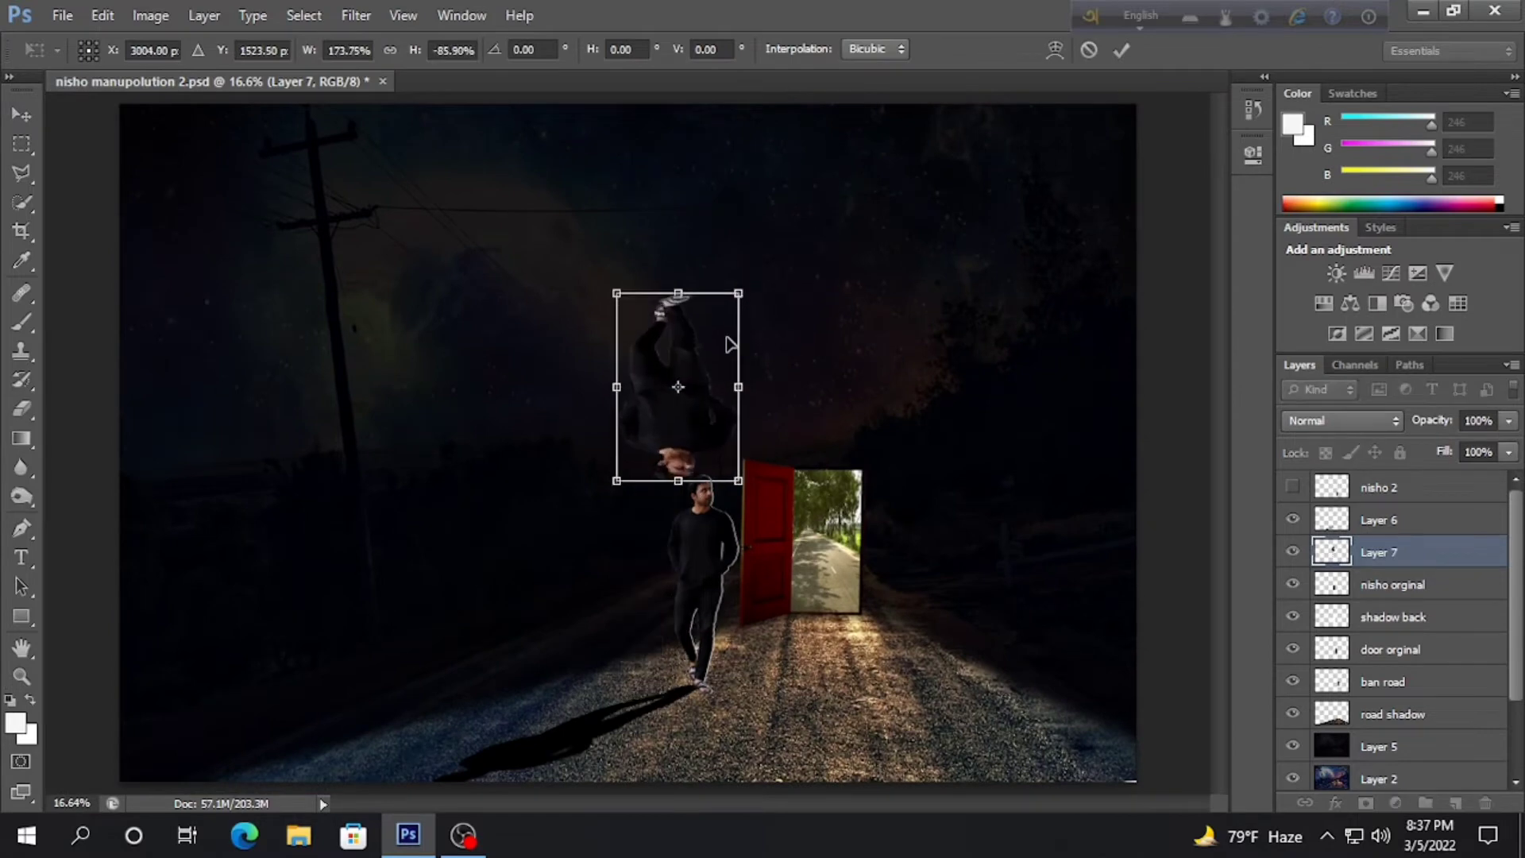
{"action": "mouse_move", "coordinate": [660, 365]}
{"action": "left_mouse_down"}
{"action": "mouse_move", "coordinate": [659, 689]}
{"action": "mouse_move", "coordinate": [803, 620]}
{"action": "mouse_move", "coordinate": [727, 631]}
{"action": "left_mouse_up"}
- Darken the rotated copy with Levels, reshape it to meet the feet, and place Layer 7 above Layer 6
{"action": "key", "text": "ctrl+l"}
{"action": "key", "text": "Return"}
{"action": "key", "text": "Return"}
{"action": "key", "text": "v"}
{"action": "key", "text": "ctrl+t"}
{"action": "key", "text": "m"}
{"action": "key", "text": "Return"}
{"action": "scroll", "coordinate": [585, 657], "scroll_direction": "down", "scroll_amount": 3}
{"action": "key", "text": "e"}
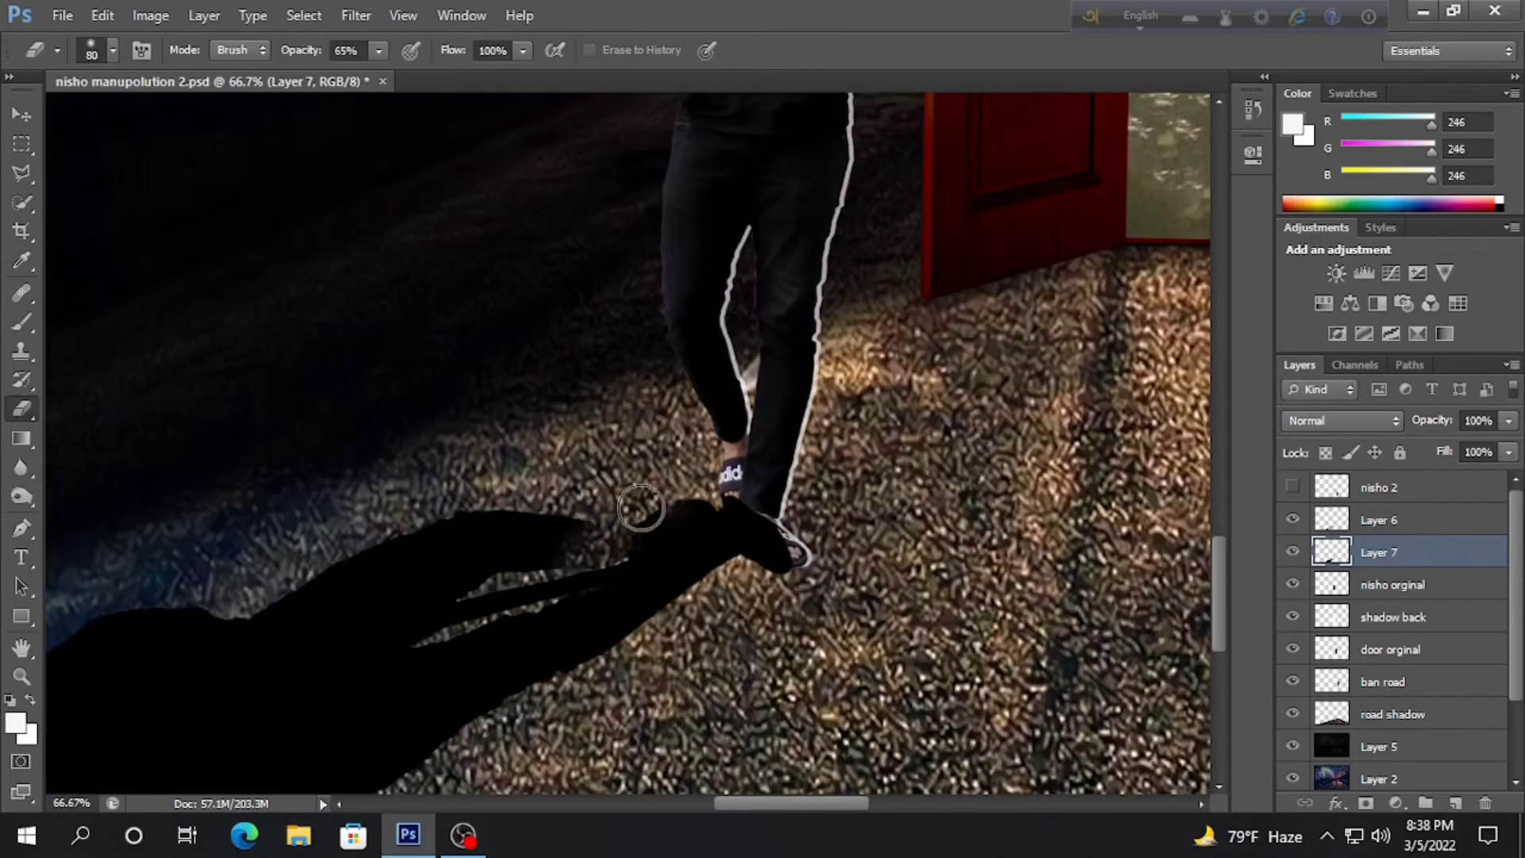
{"action": "key", "text": "z"}
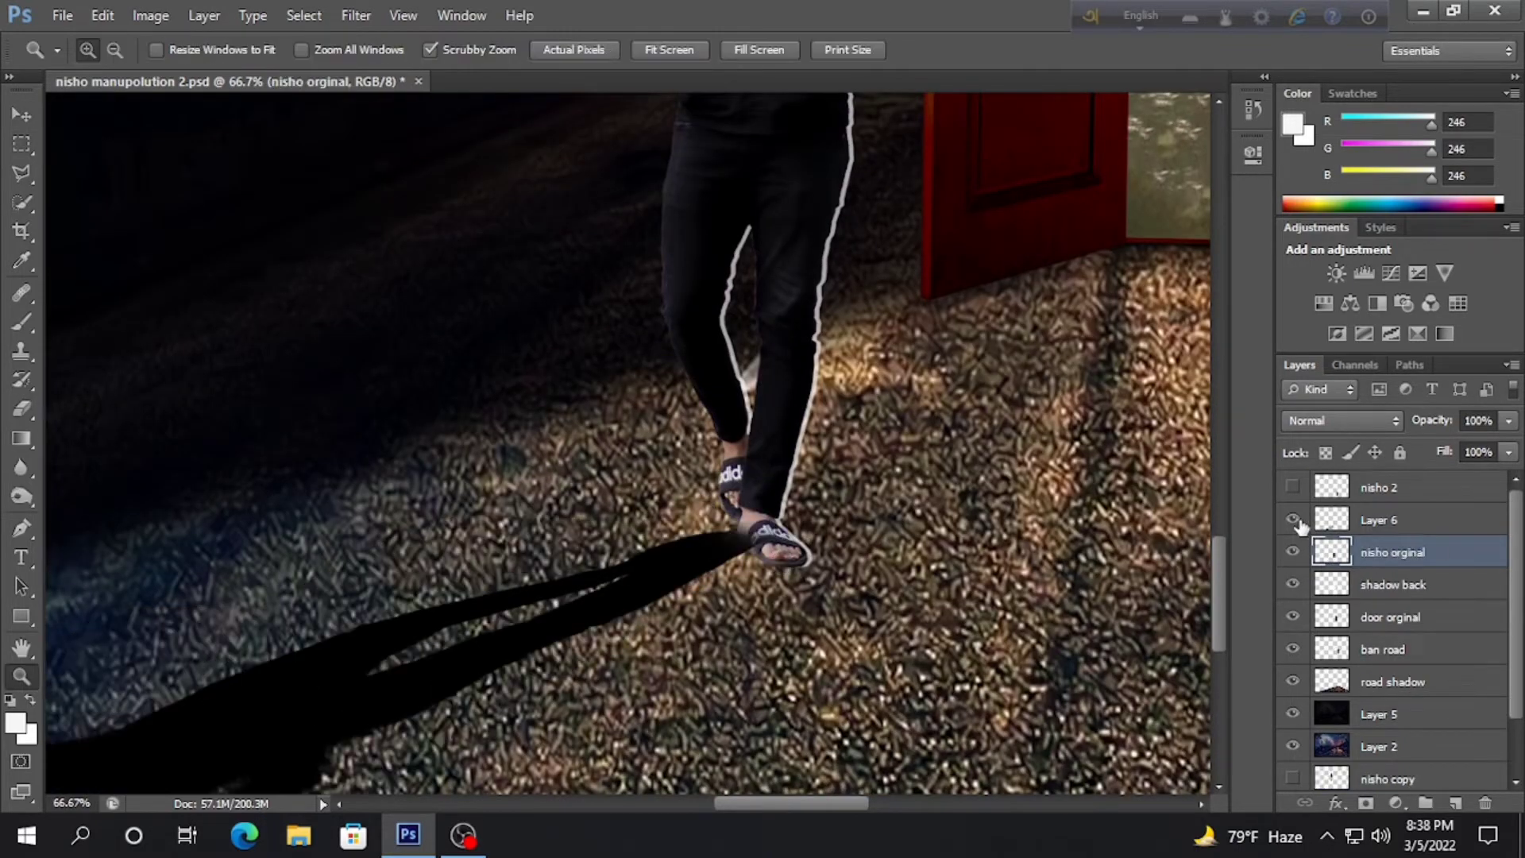
{"action": "left_click_drag", "start_coordinate": [1374, 552], "coordinate": [1370, 524]}
- Brush near-black #020202 where the shadow meets the sandals and merge it into Layer 6
{"action": "left_click", "coordinate": [792, 548]}
{"action": "left_click_drag", "start_coordinate": [792, 548], "coordinate": [842, 548]}
{"action": "key", "text": "b"}
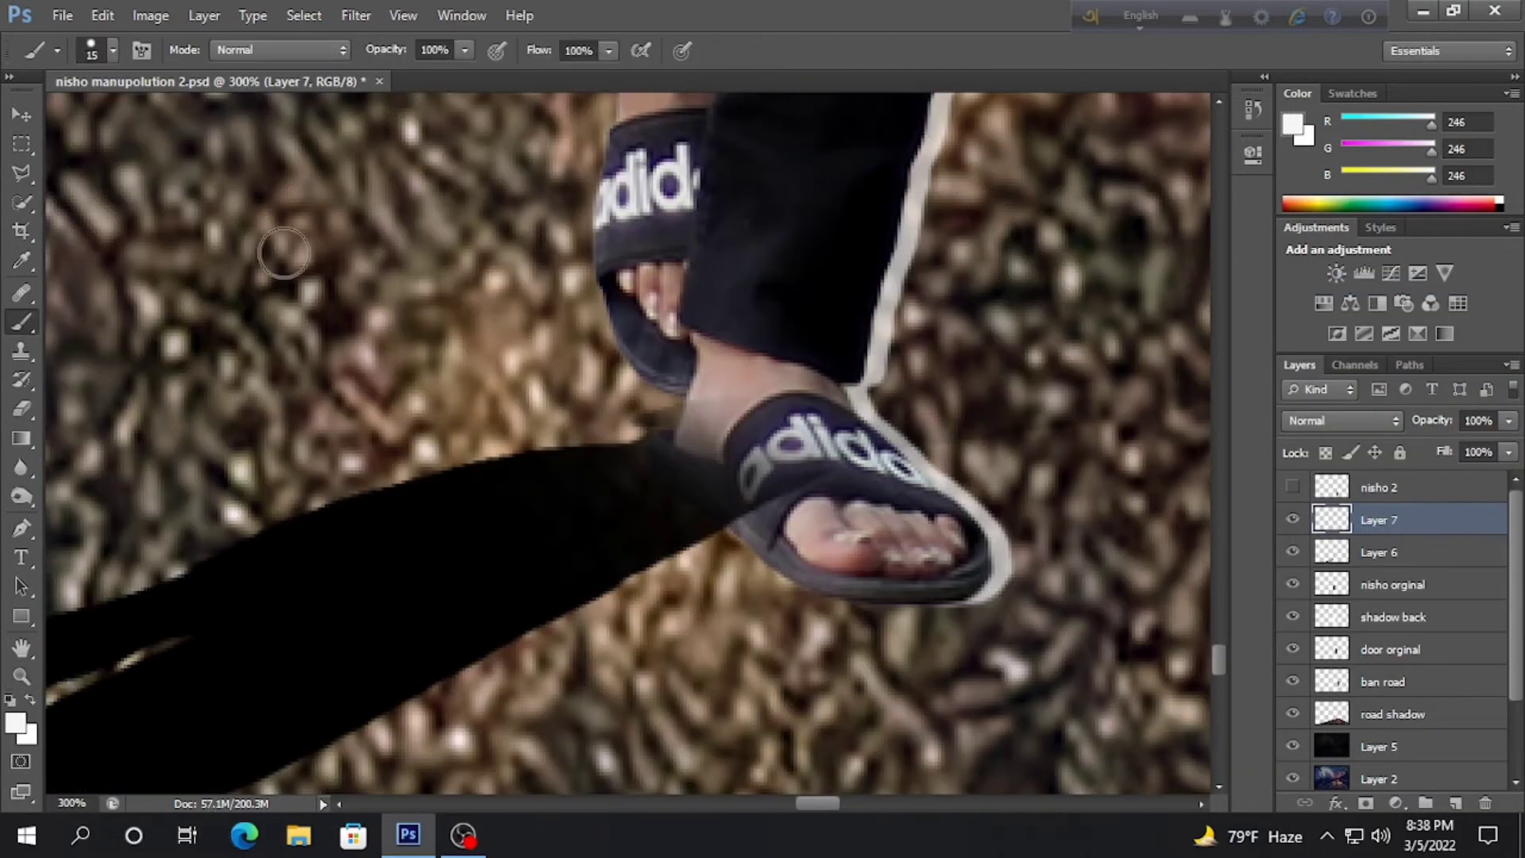
{"action": "left_click", "coordinate": [15, 723]}
{"action": "left_click", "coordinate": [493, 445]}
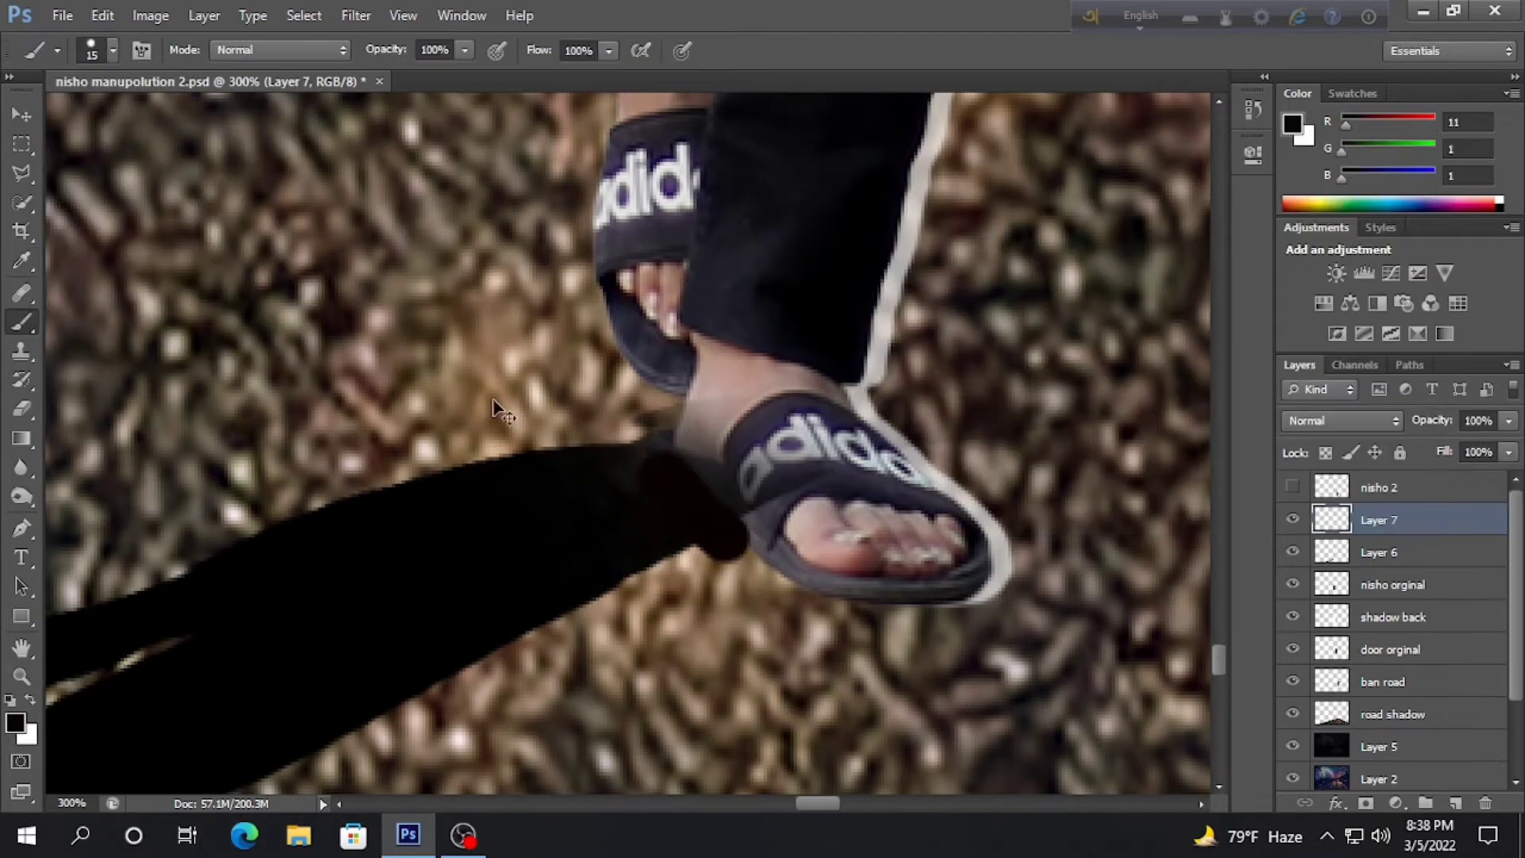
{"action": "left_click", "coordinate": [1332, 195]}
{"action": "key", "text": "ctrl+e"}
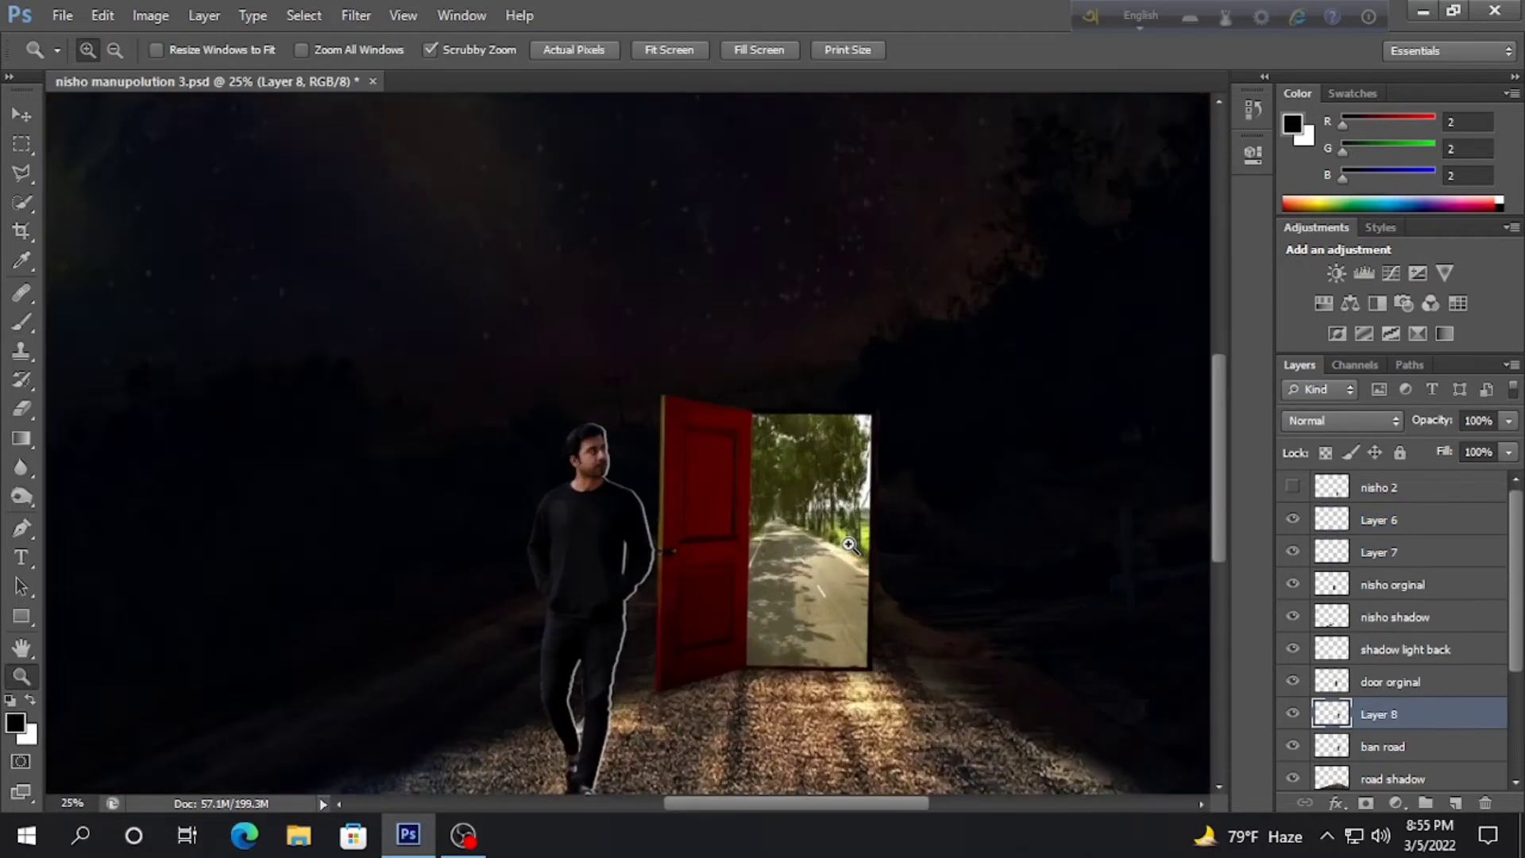
{"action": "left_click", "coordinate": [356, 15]}
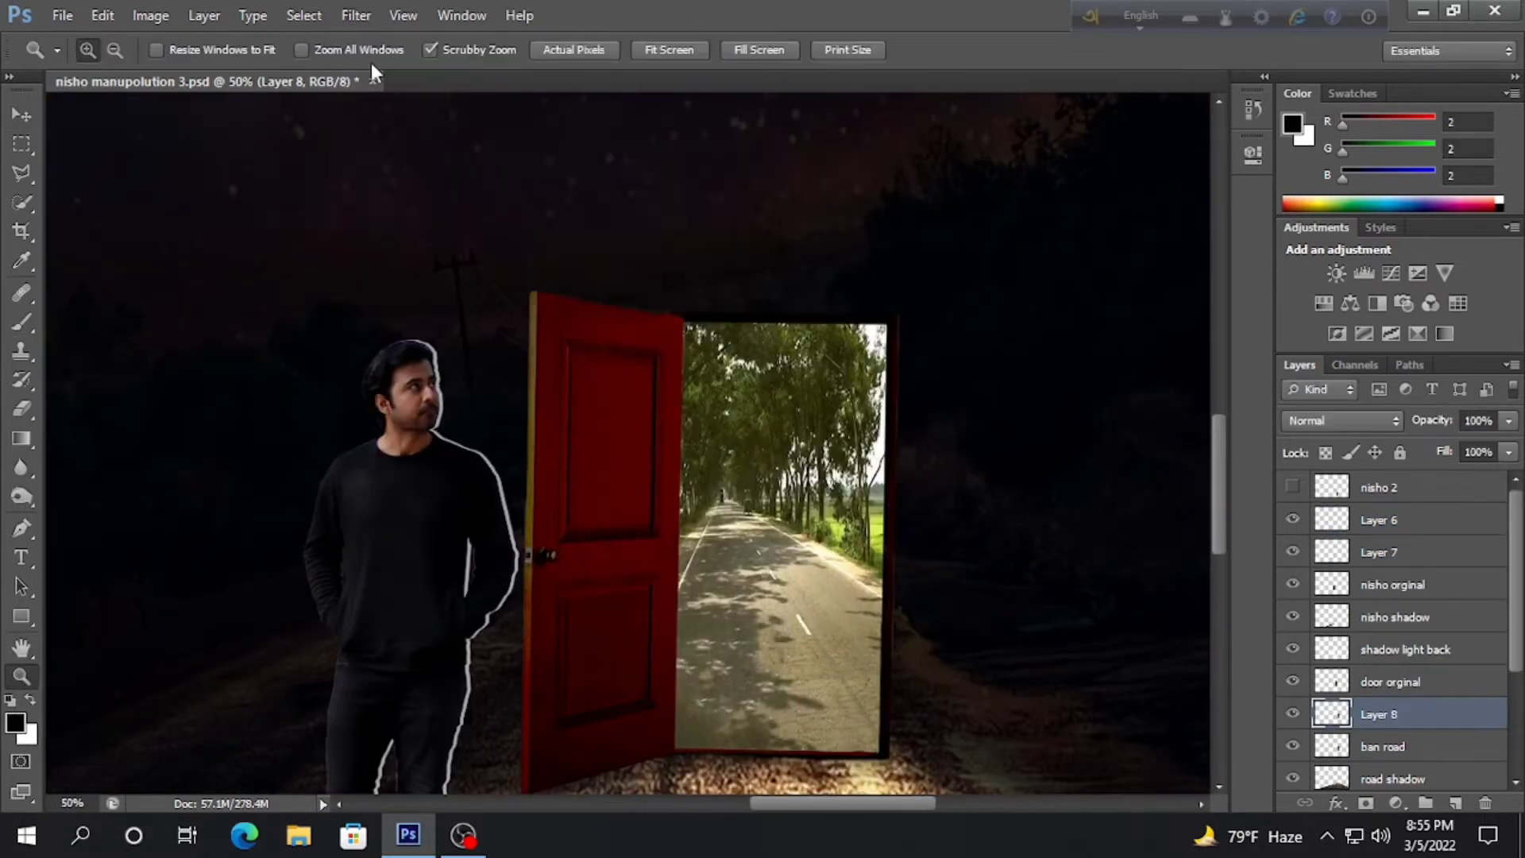
- Apply a zoom-style Radial Blur to the road scene's light
{"action": "left_click", "coordinate": [699, 452]}
{"action": "left_click", "coordinate": [834, 222]}
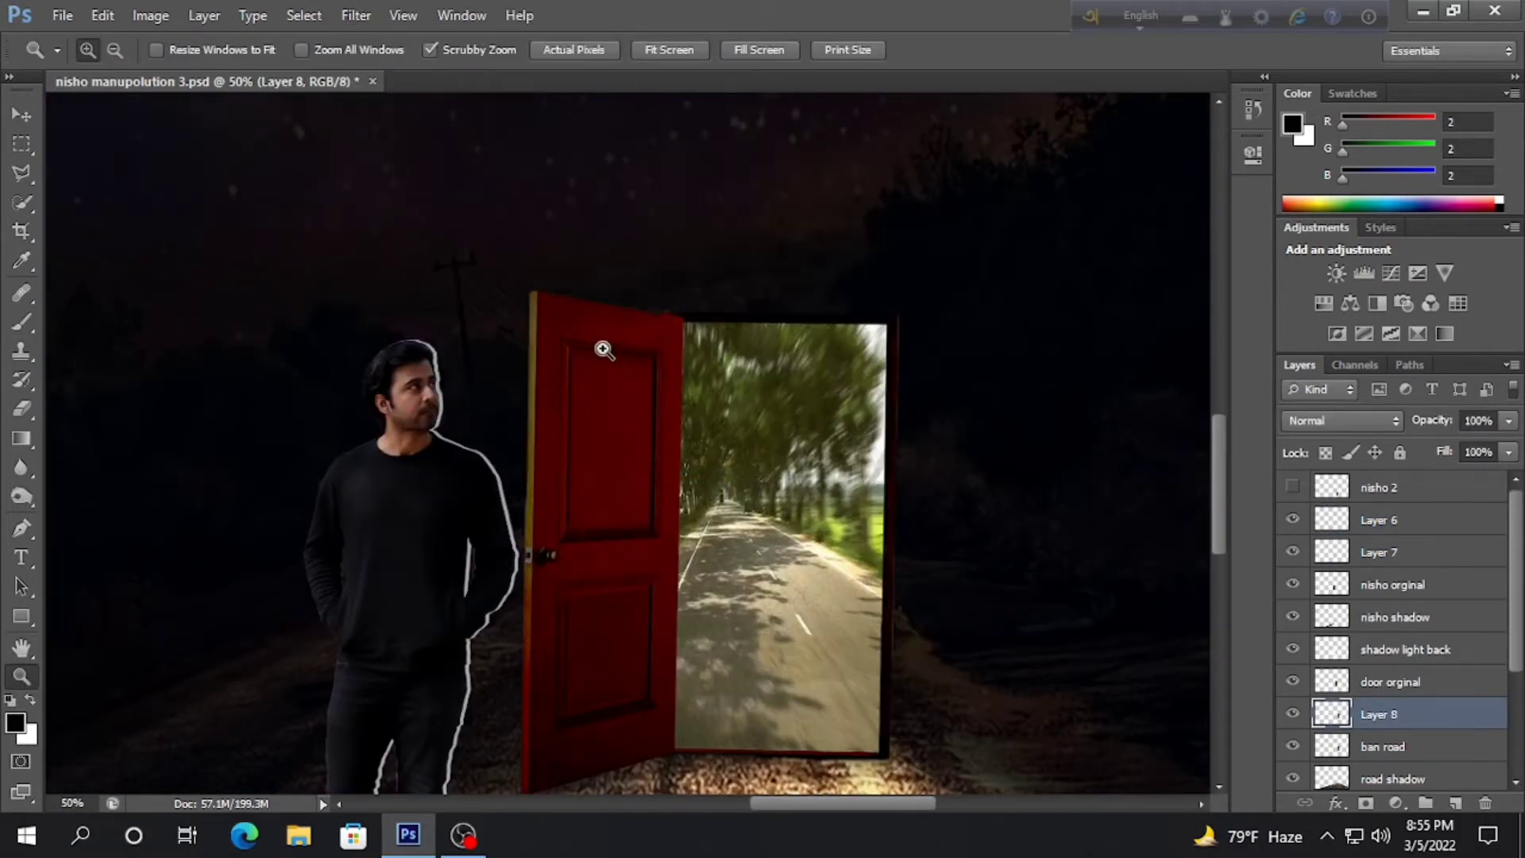
{"action": "key", "text": "ctrl+minus"}
{"action": "key", "text": "ctrl+minus"}
{"action": "left_click", "coordinate": [356, 15]}
{"action": "mouse_move", "coordinate": [367, 241]}
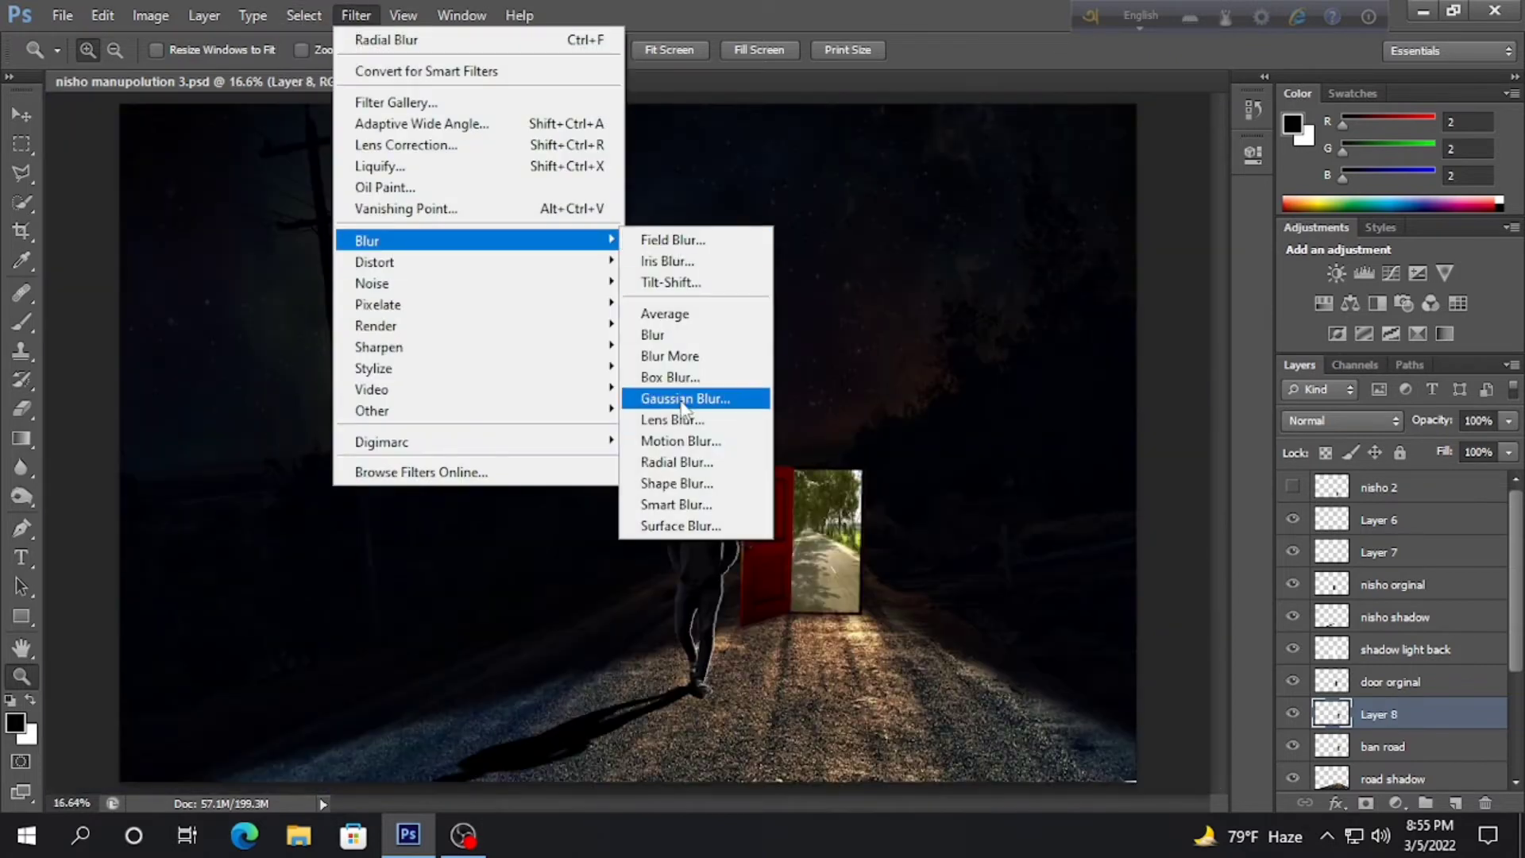
{"action": "left_click", "coordinate": [426, 92]}
{"action": "left_click", "coordinate": [1303, 136]}
{"action": "left_click", "coordinate": [356, 15]}
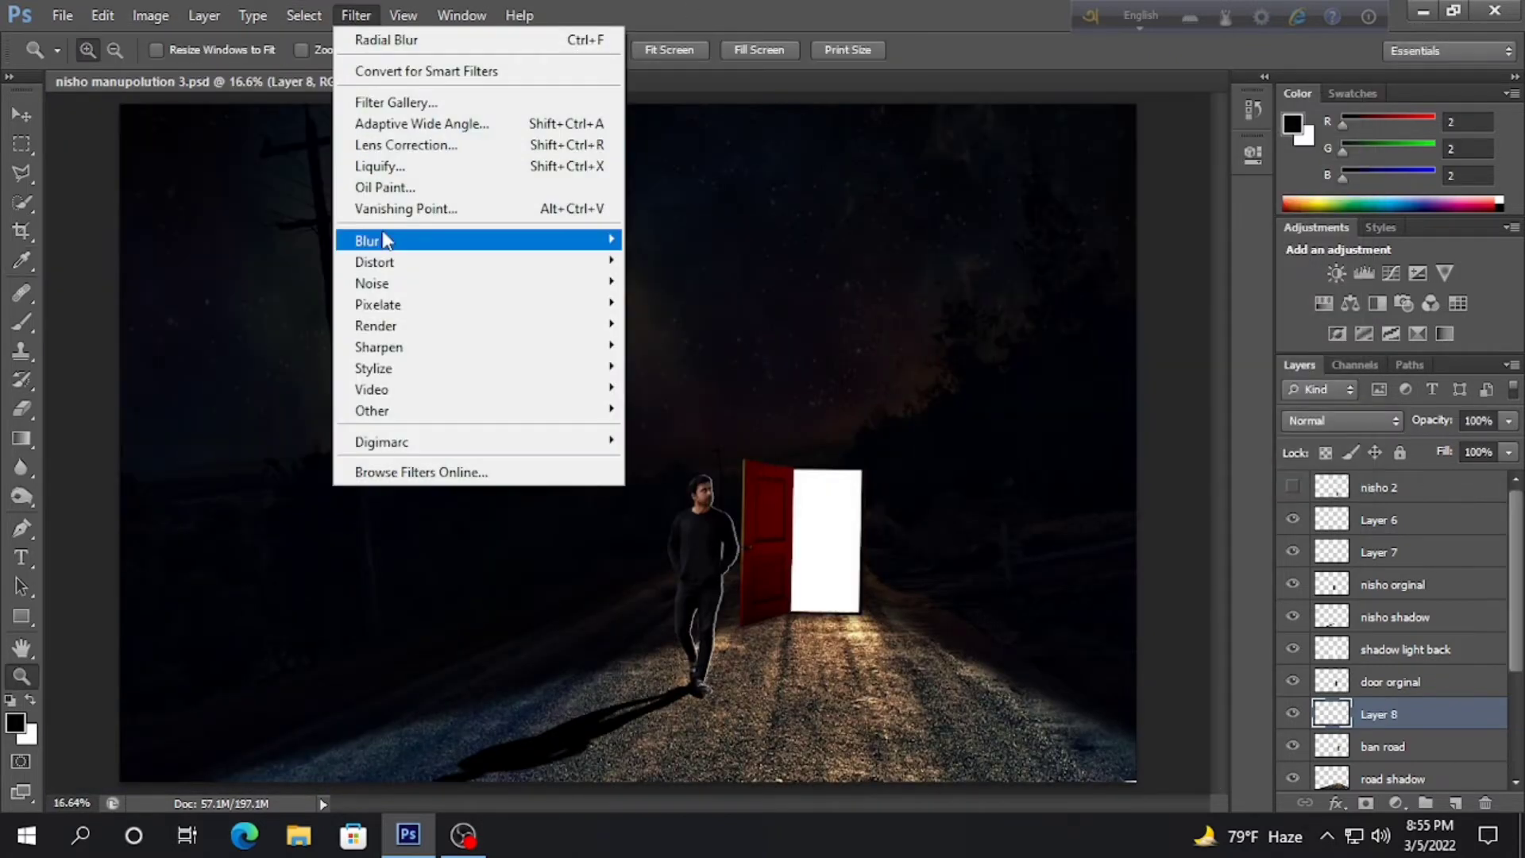
{"action": "left_click", "coordinate": [699, 451]}
{"action": "left_click", "coordinate": [857, 223]}
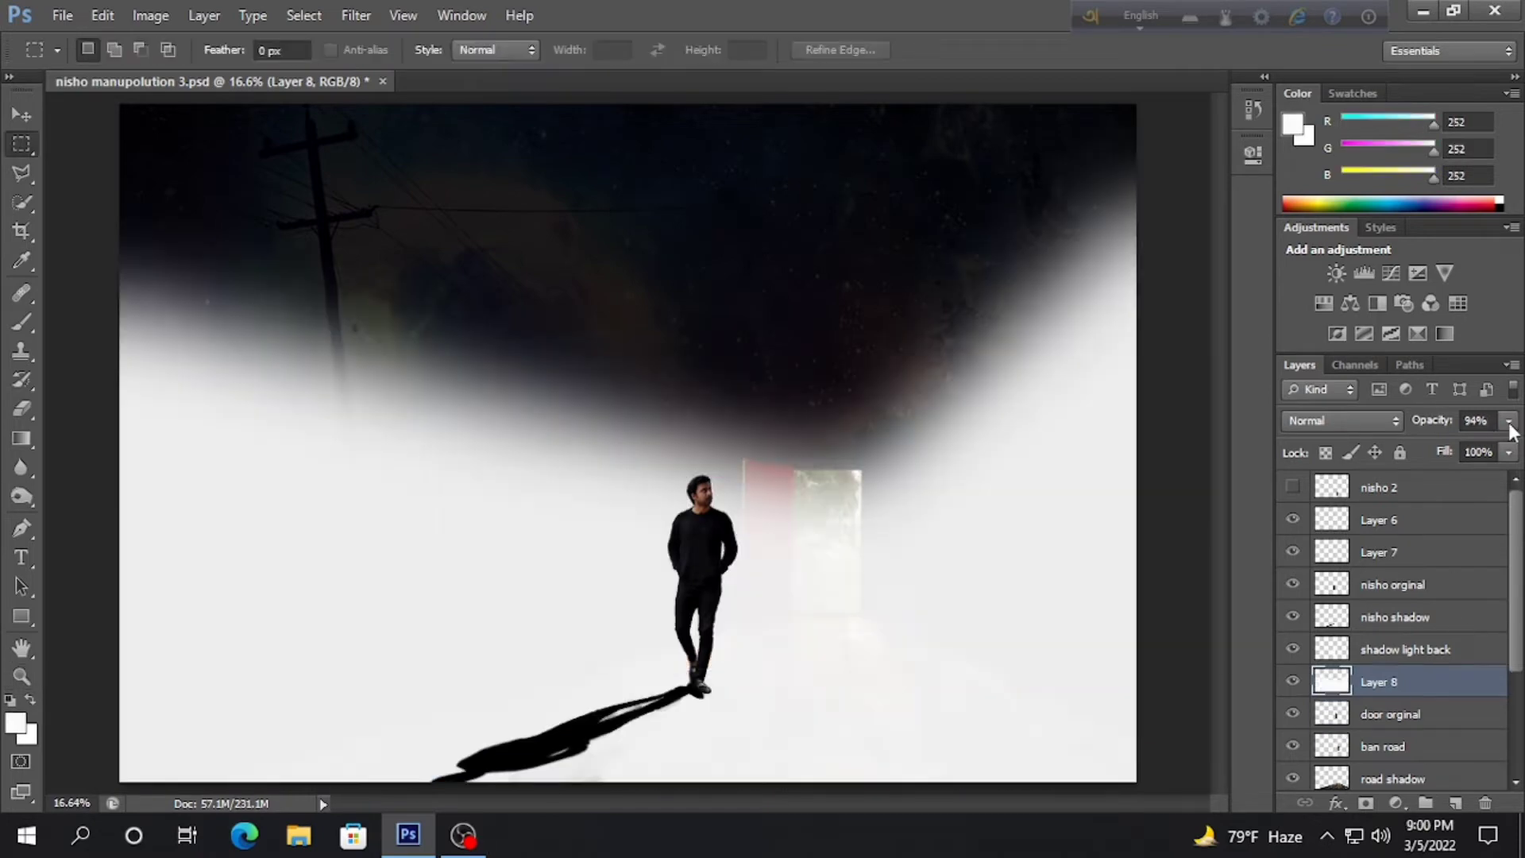
- Set Layer 8 to Dissolve at 1% opacity and 62% fill, rename it 'flying sand', and ready a weak small eraser
{"action": "mouse_move", "coordinate": [1514, 443]}
{"action": "left_mouse_down"}
{"action": "mouse_move", "coordinate": [1403, 438]}
{"action": "mouse_move", "coordinate": [1432, 453]}
{"action": "left_mouse_up"}
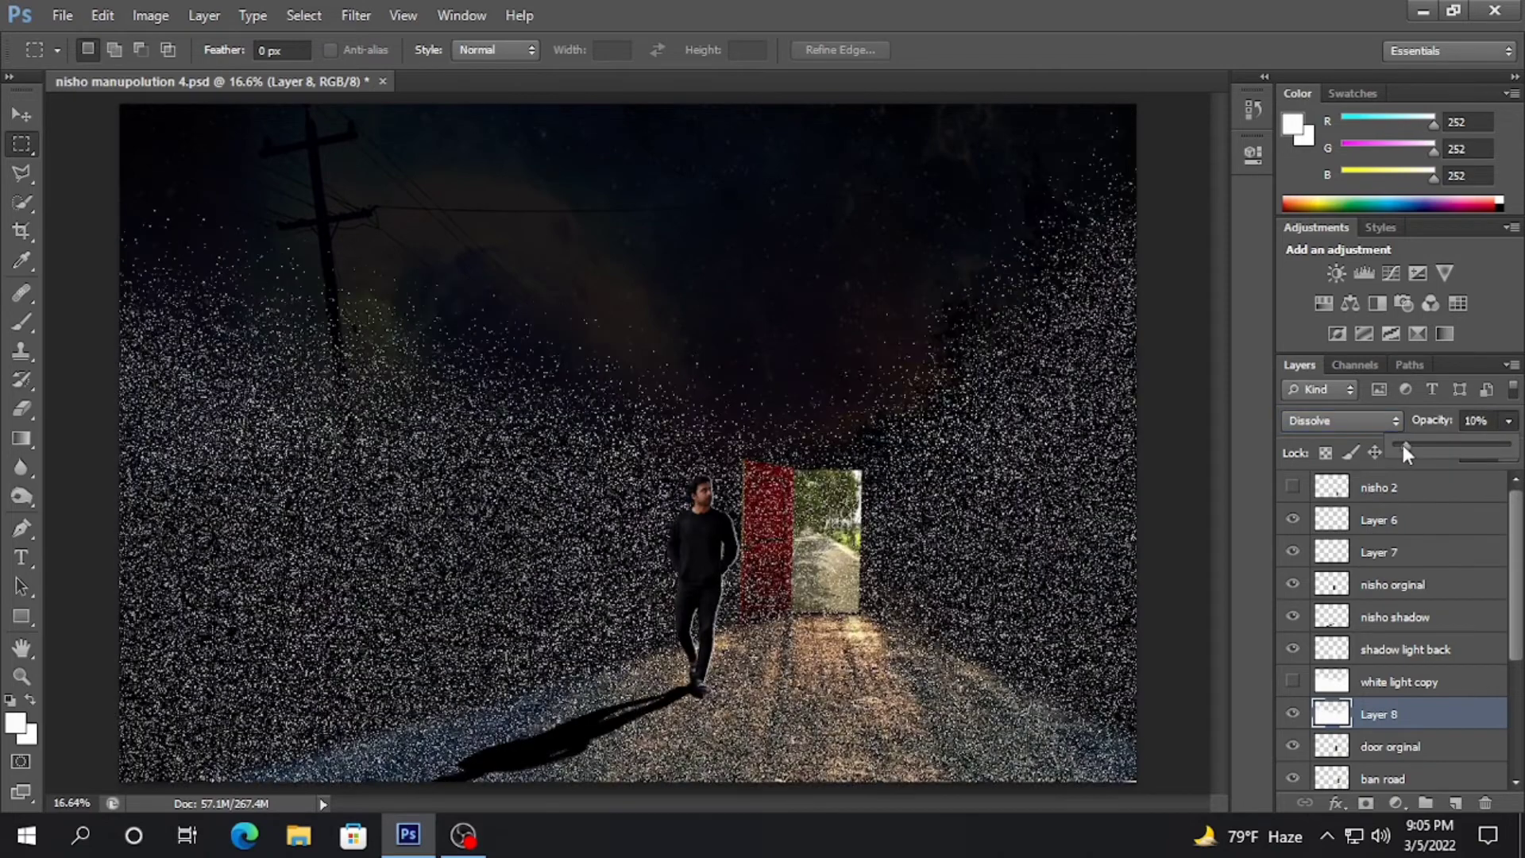
{"action": "left_click_drag", "start_coordinate": [1403, 445], "coordinate": [1395, 445]}
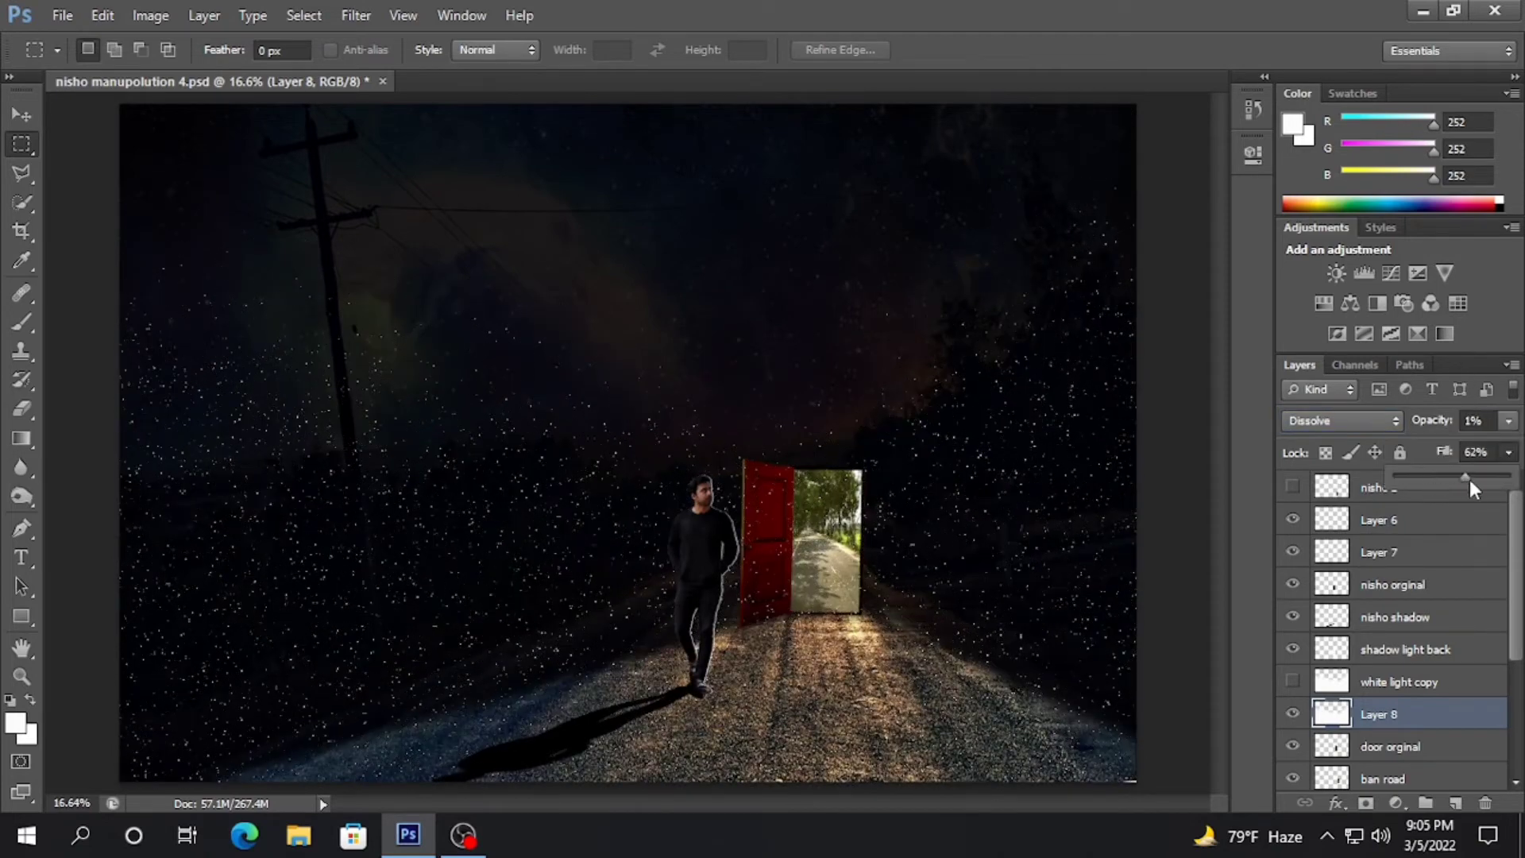
{"action": "double_click", "coordinate": [1397, 715]}
{"action": "type", "text": "flying sand"}
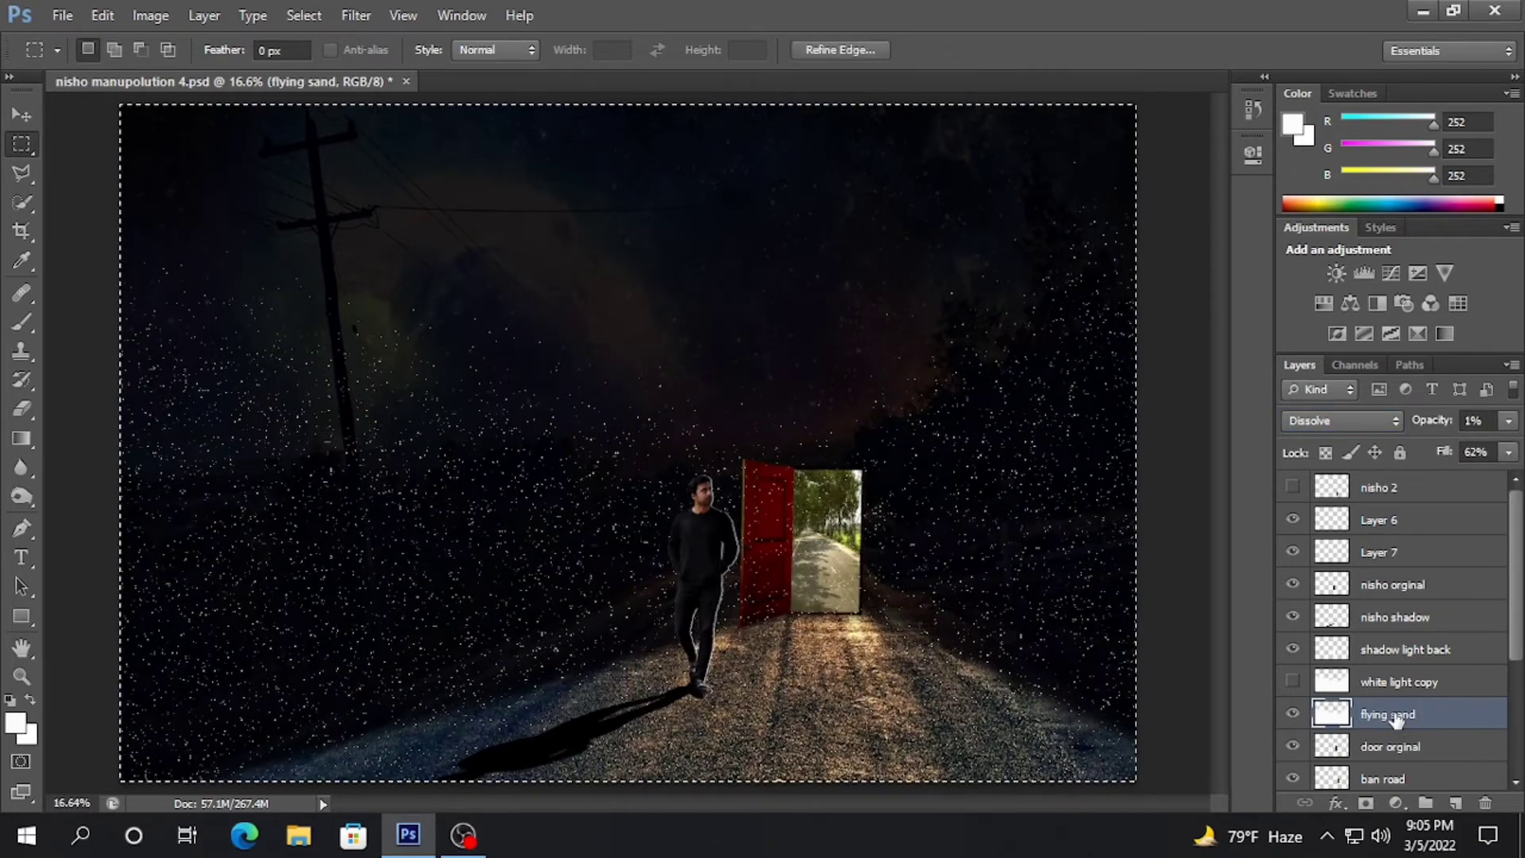
{"action": "key", "text": "Return"}
{"action": "key", "text": "ctrl+d"}
{"action": "key", "text": "e"}
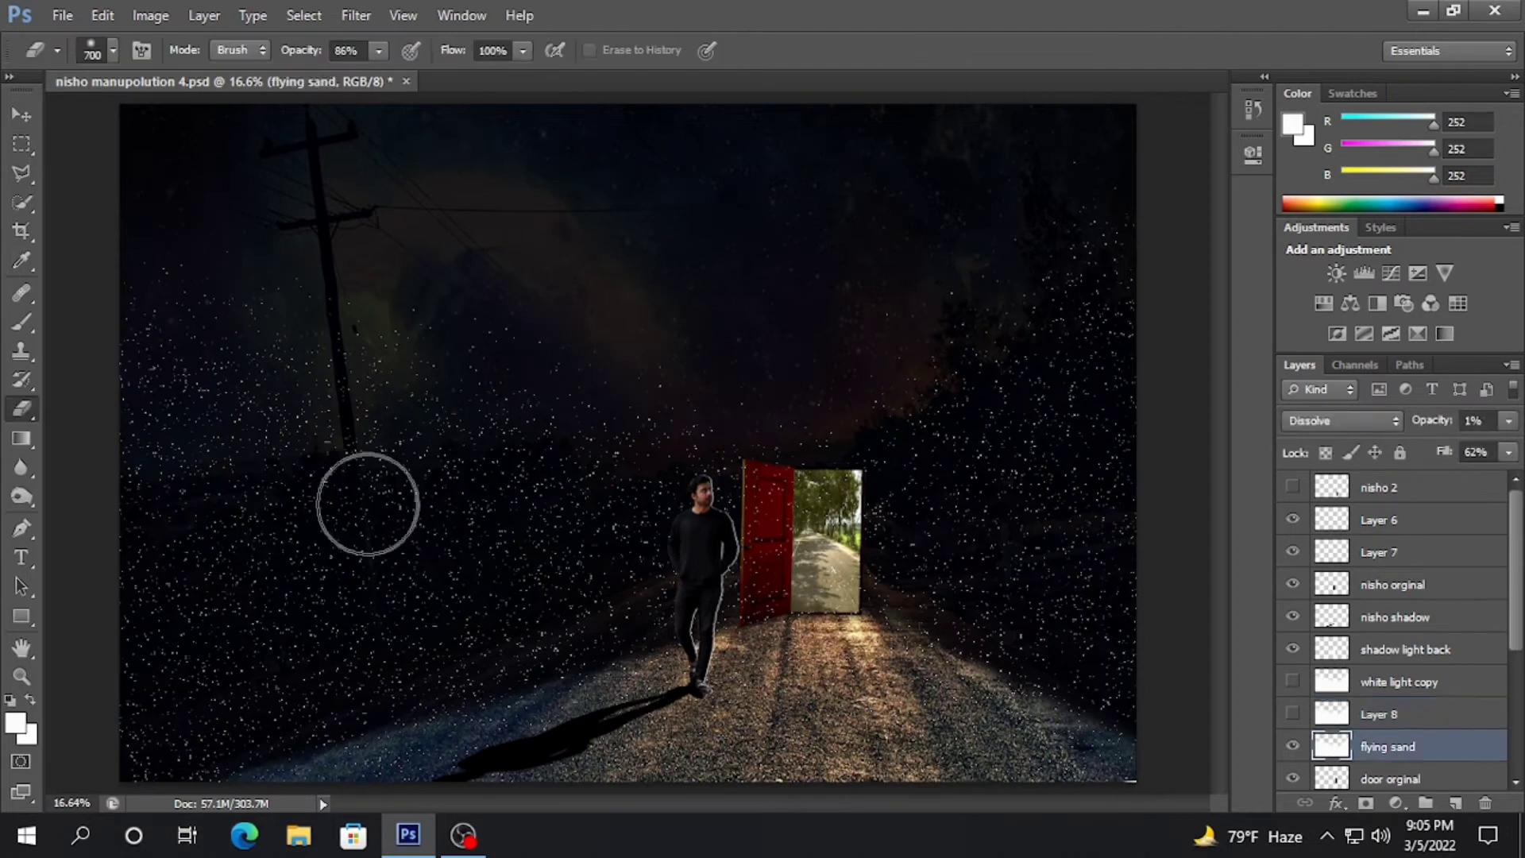
{"action": "key", "text": "1"}
{"action": "key", "text": "7"}
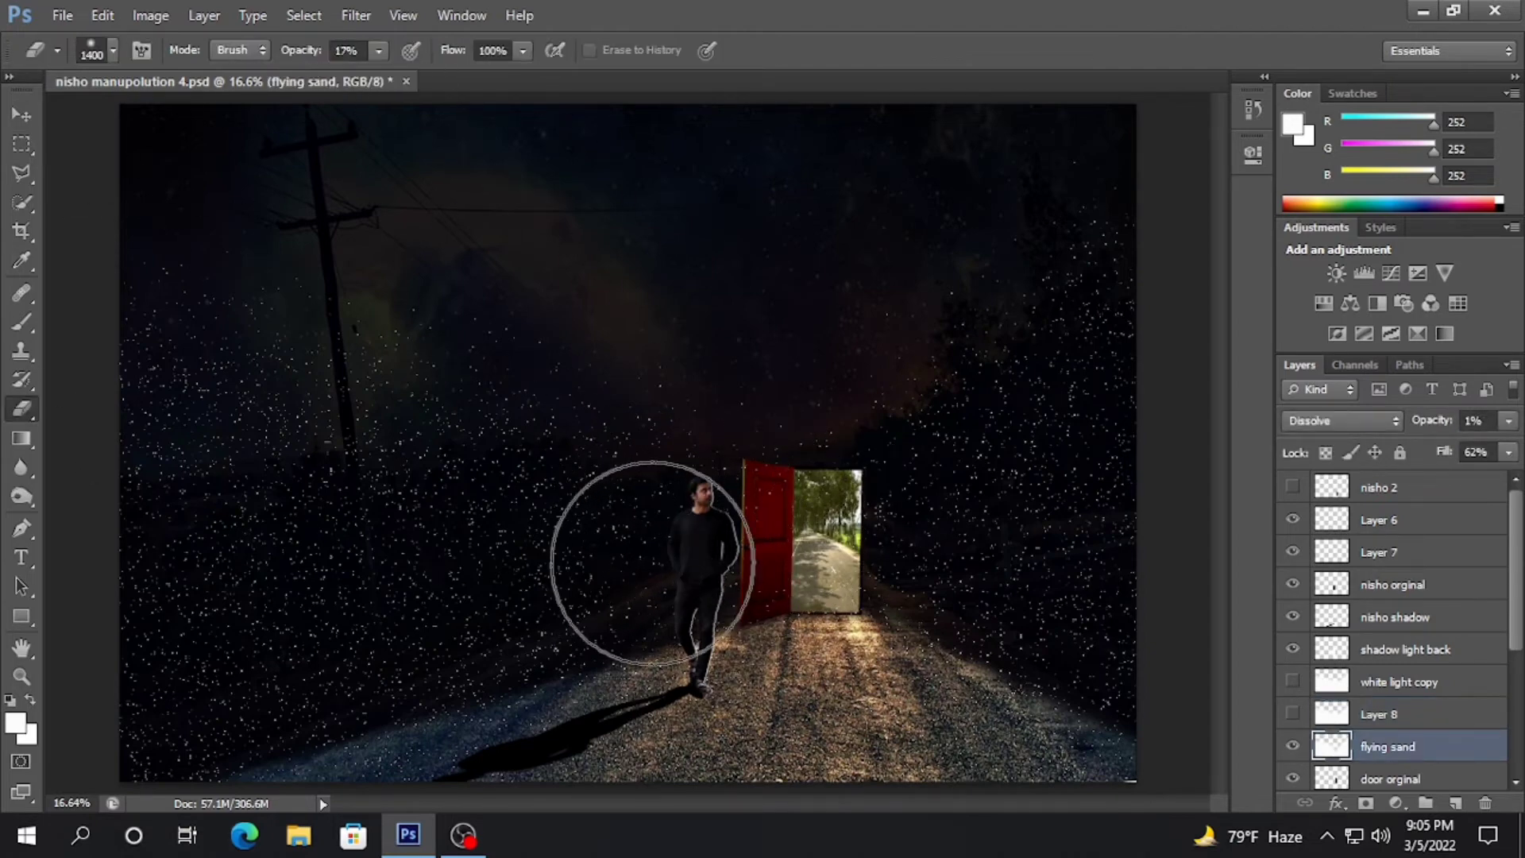
{"action": "key", "text": "bracketleft"}
{"action": "key", "text": "bracketleft"}
{"action": "key", "text": "bracketleft"}
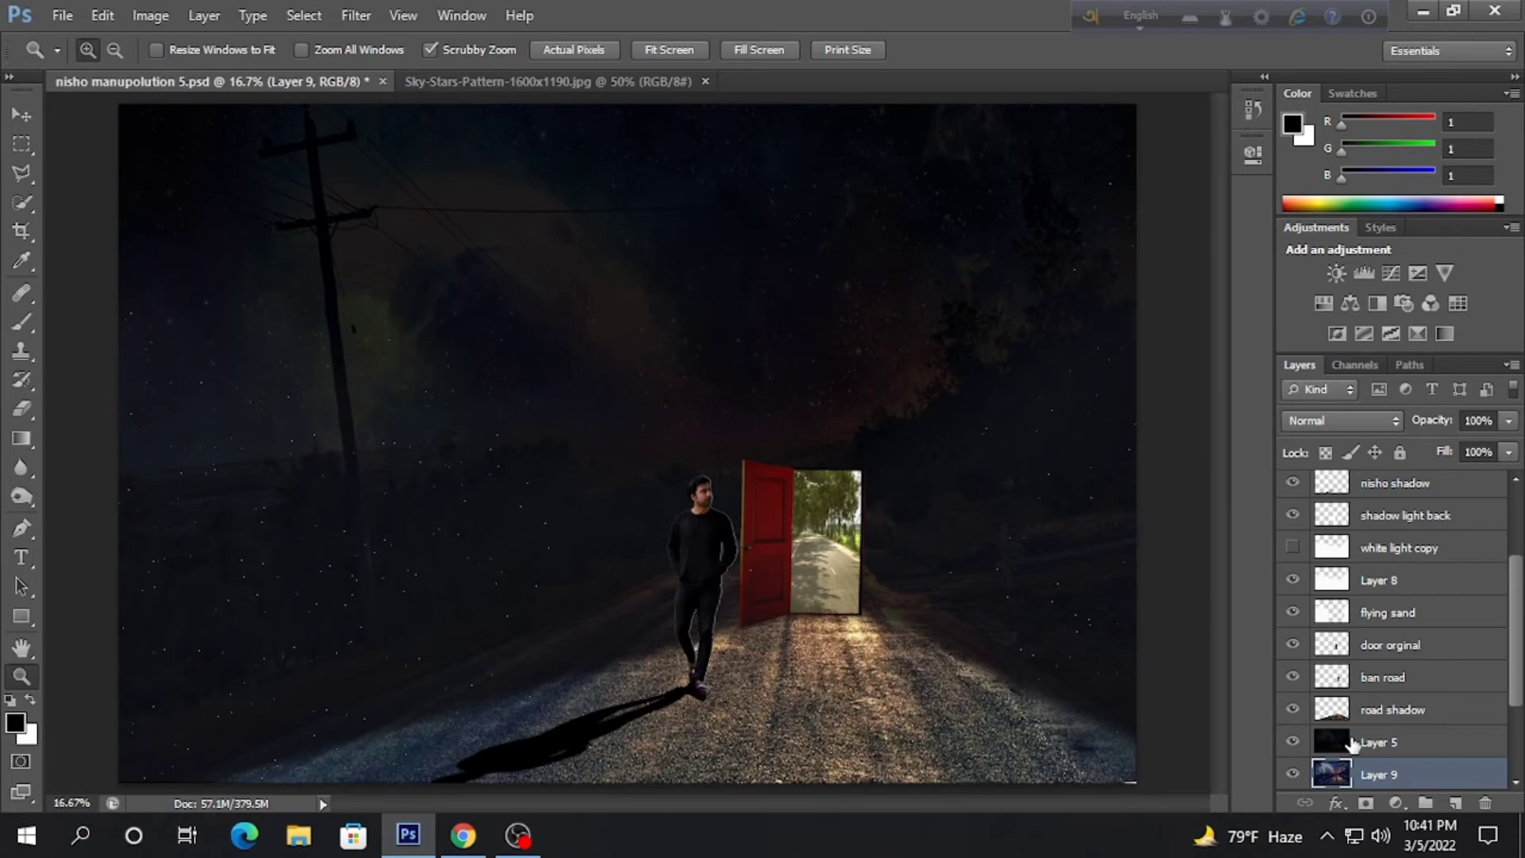
- Paste the star pattern and stretch it across the whole sky to the canvas edges
{"action": "key", "text": "ctrl+v"}
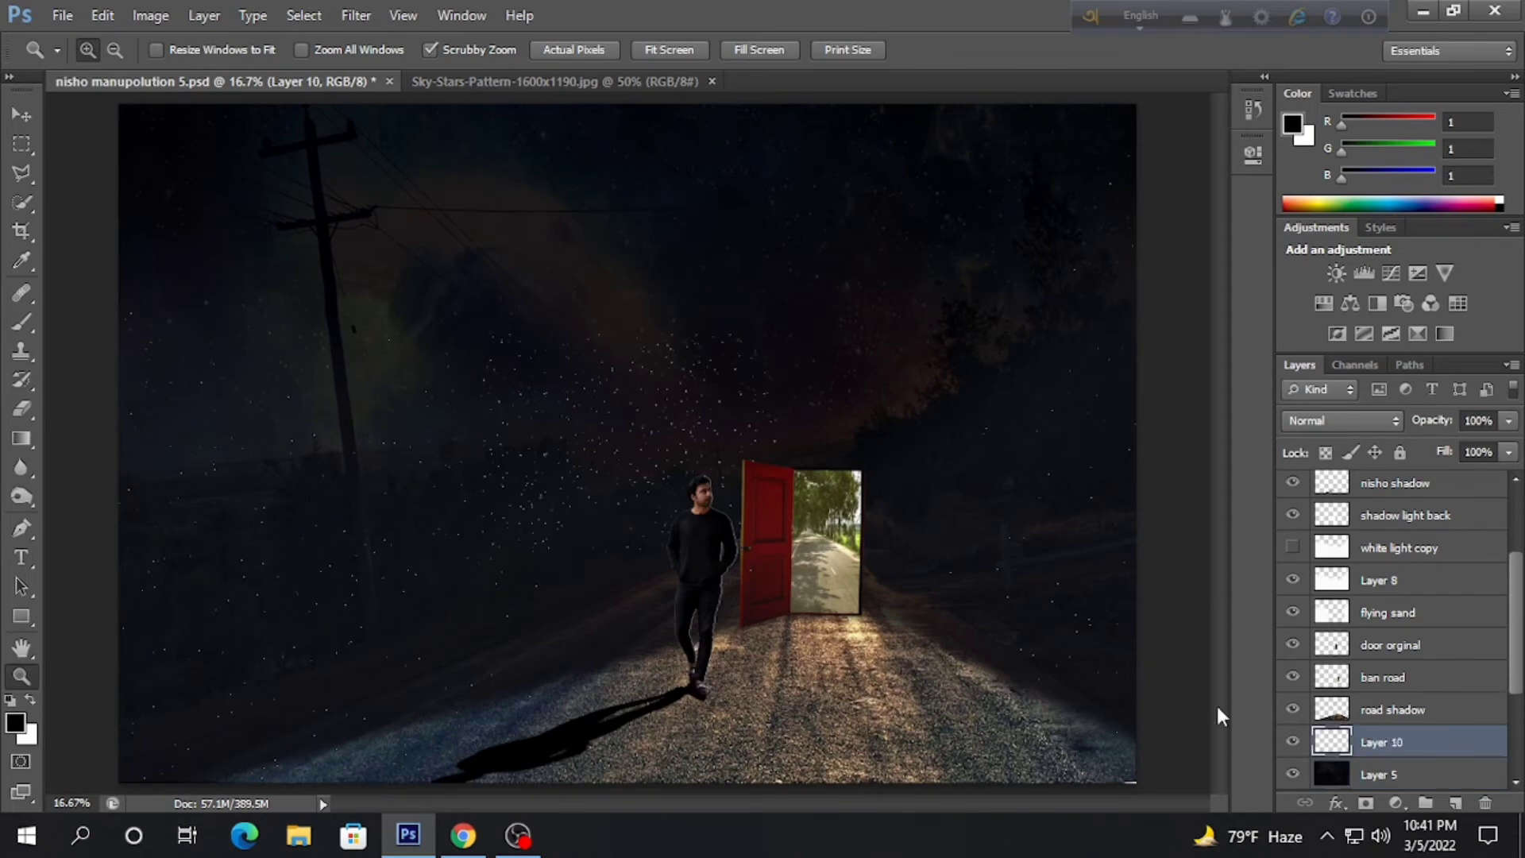
{"action": "key", "text": "ctrl+t"}
{"action": "left_click_drag", "start_coordinate": [795, 334], "coordinate": [1088, 127]}
{"action": "left_click_drag", "start_coordinate": [477, 556], "coordinate": [118, 553]}
{"action": "left_click_drag", "start_coordinate": [1084, 306], "coordinate": [1131, 329]}
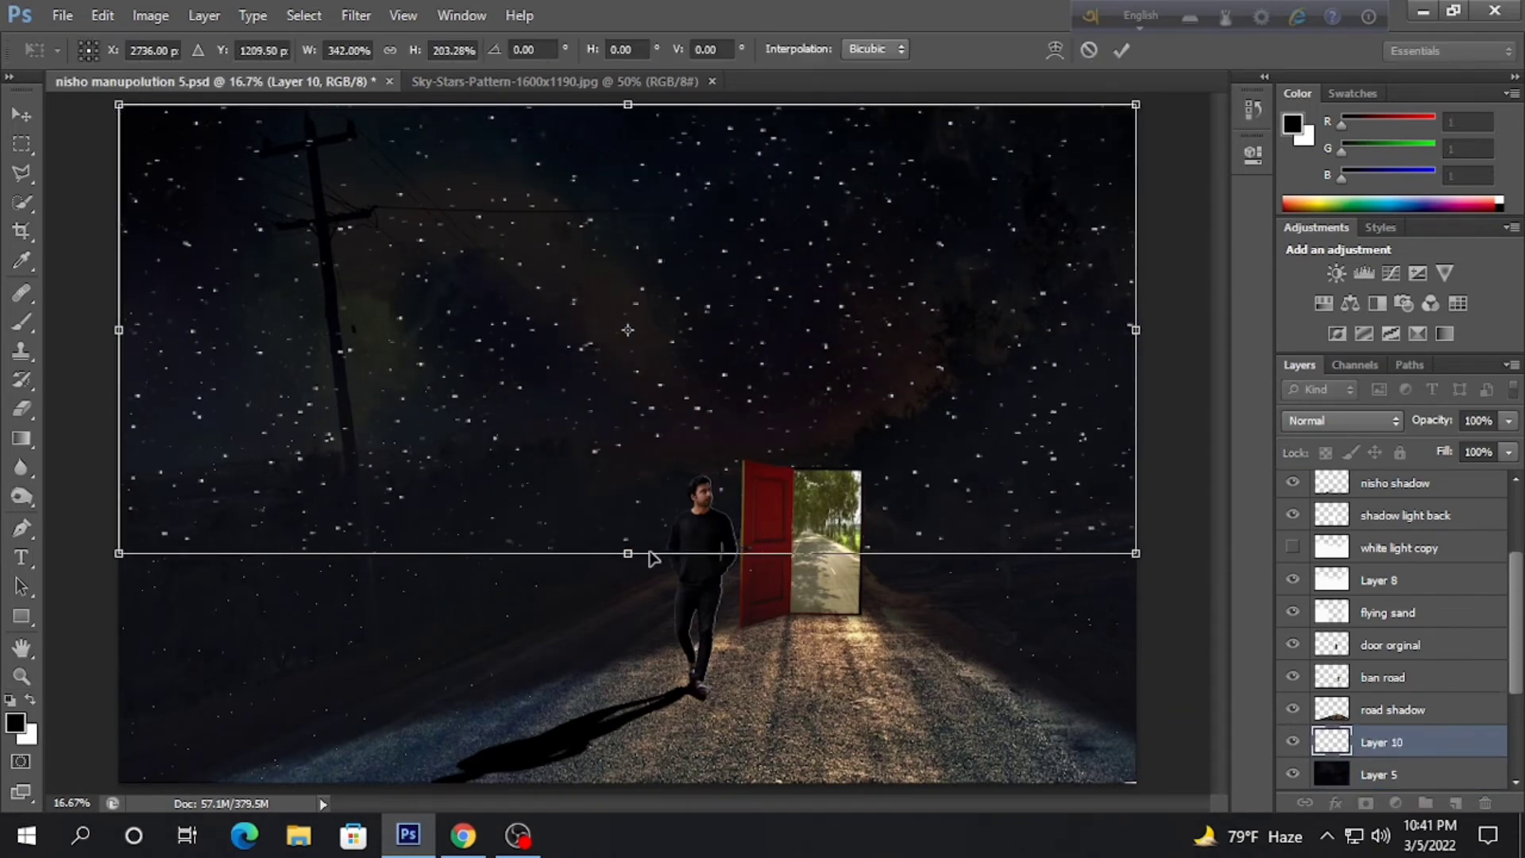
{"action": "left_click_drag", "start_coordinate": [1131, 552], "coordinate": [1131, 628]}
{"action": "key", "text": "Return"}
- Shift the Layer 11 stars up about 99 px in the sky
{"action": "key", "text": "m"}
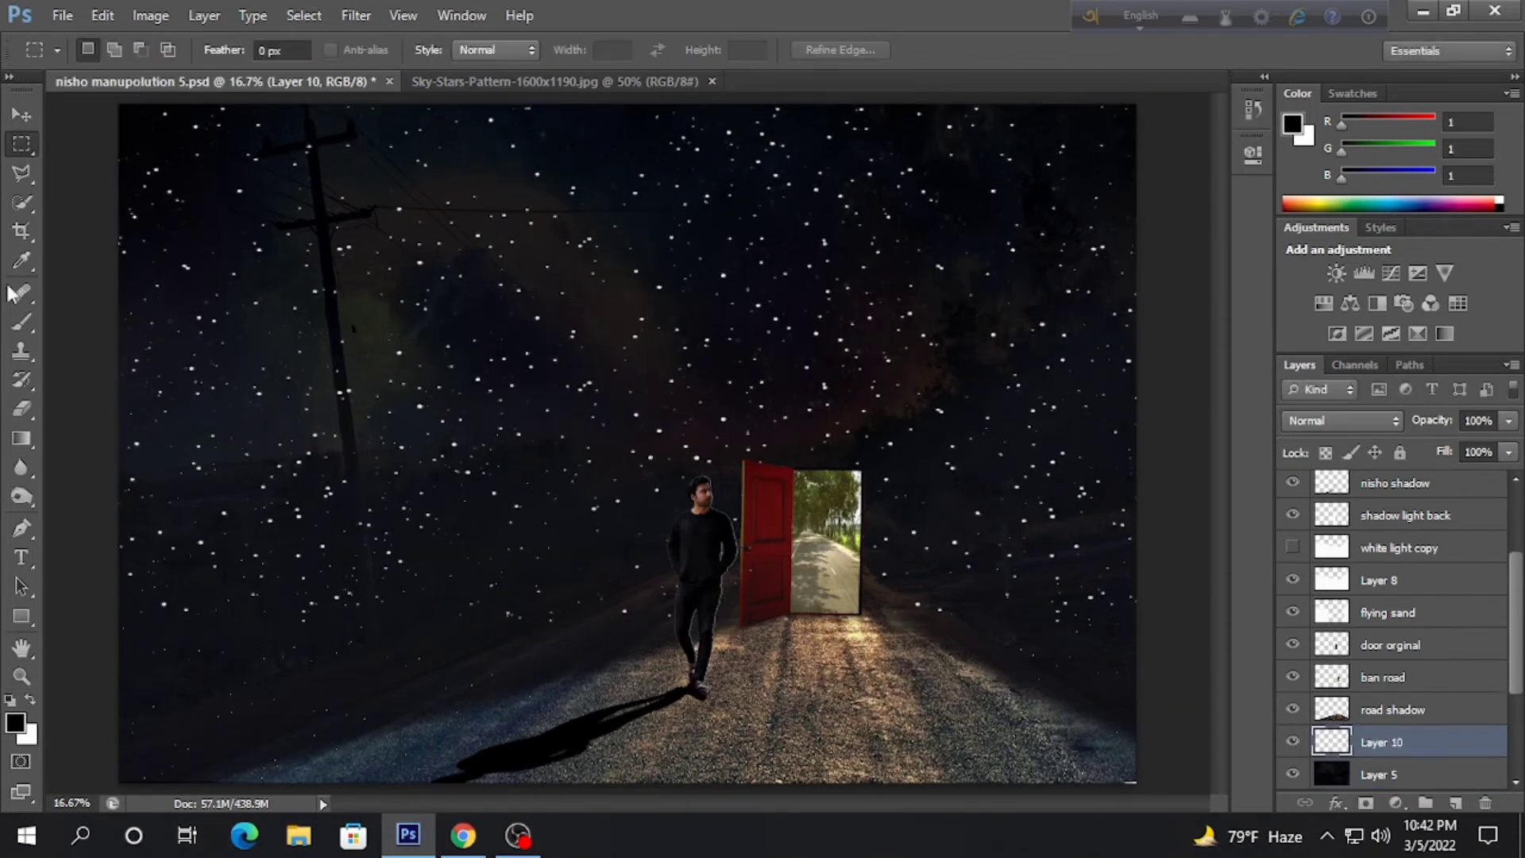
{"action": "key", "text": "v"}
{"action": "left_click_drag", "start_coordinate": [395, 378], "coordinate": [395, 300]}
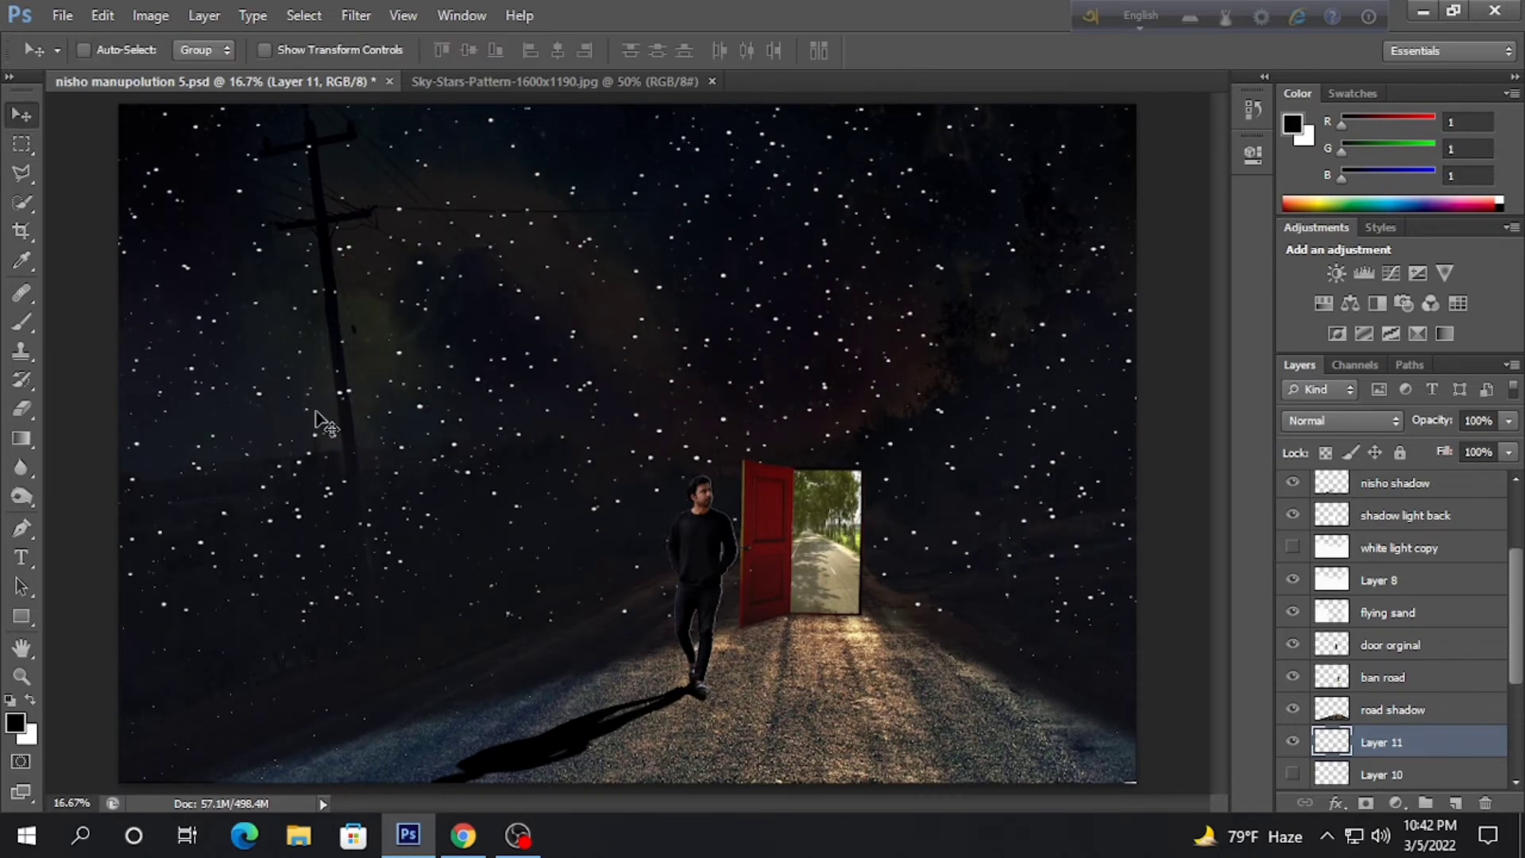
{"action": "left_click", "coordinate": [24, 409]}
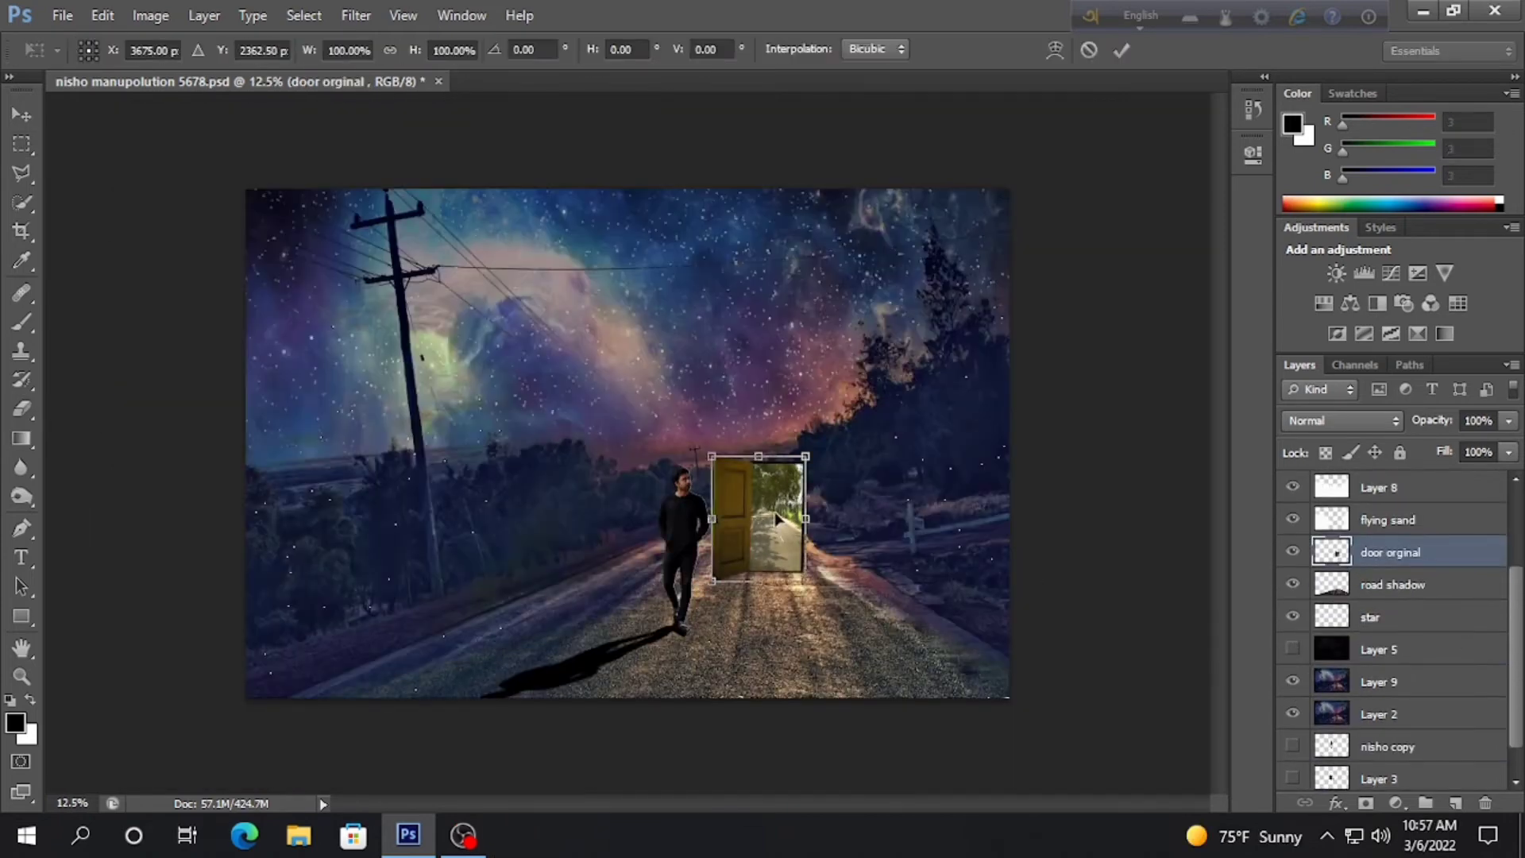
- Enlarge the door to about 134%, resize the man on Layer 7, and darken tones with Levels
{"action": "left_click_drag", "start_coordinate": [712, 456], "coordinate": [659, 413]}
{"action": "key", "text": "Return"}
{"action": "key", "text": "m"}
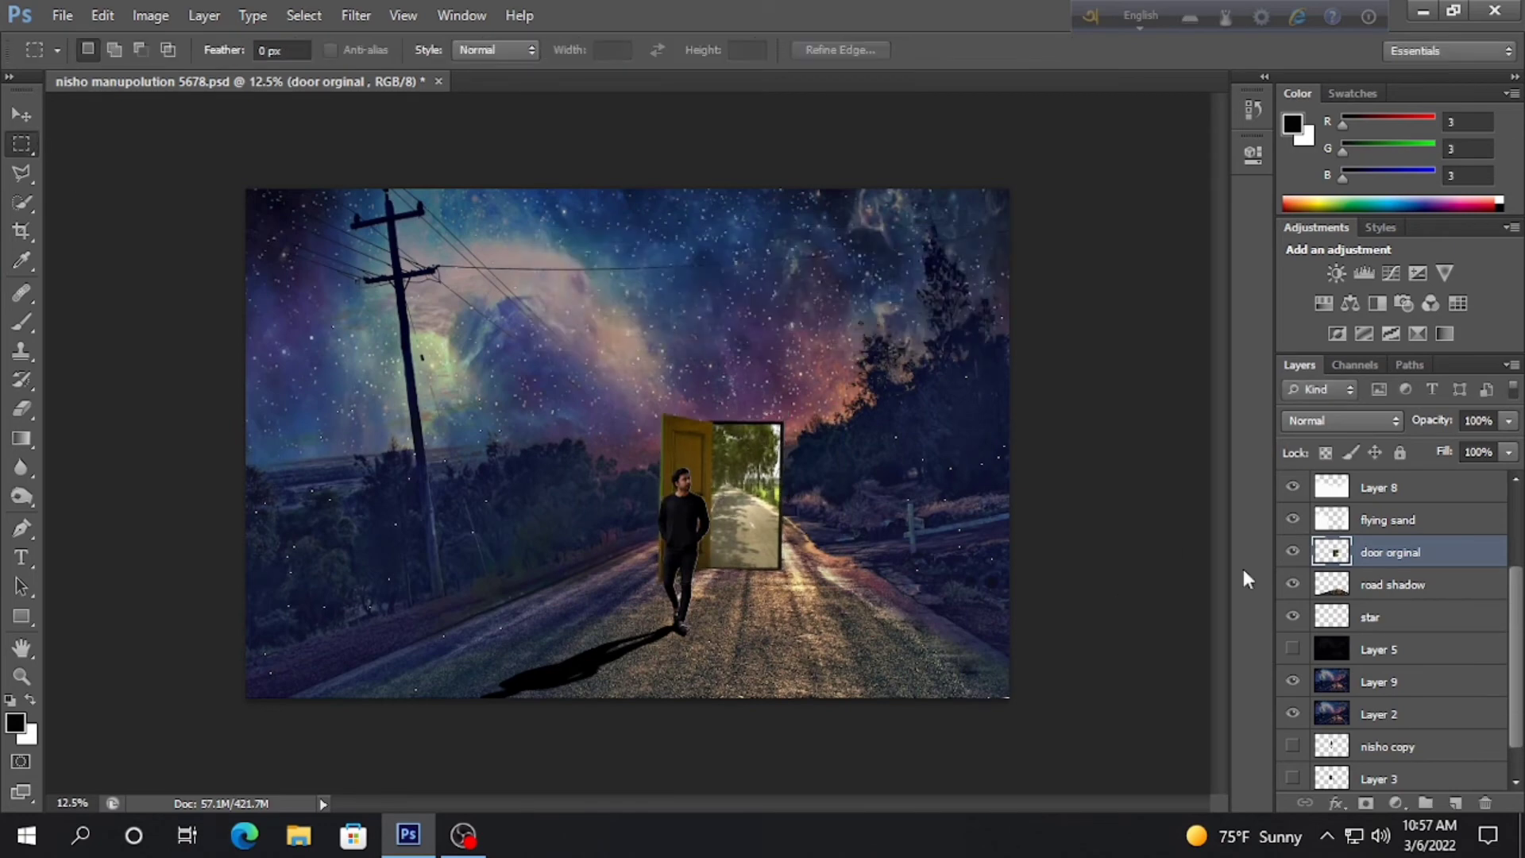
{"action": "scroll", "coordinate": [1398, 623], "scroll_direction": "up", "scroll_amount": 4}
{"action": "left_click", "coordinate": [1390, 553]}
{"action": "key", "text": "ctrl+t"}
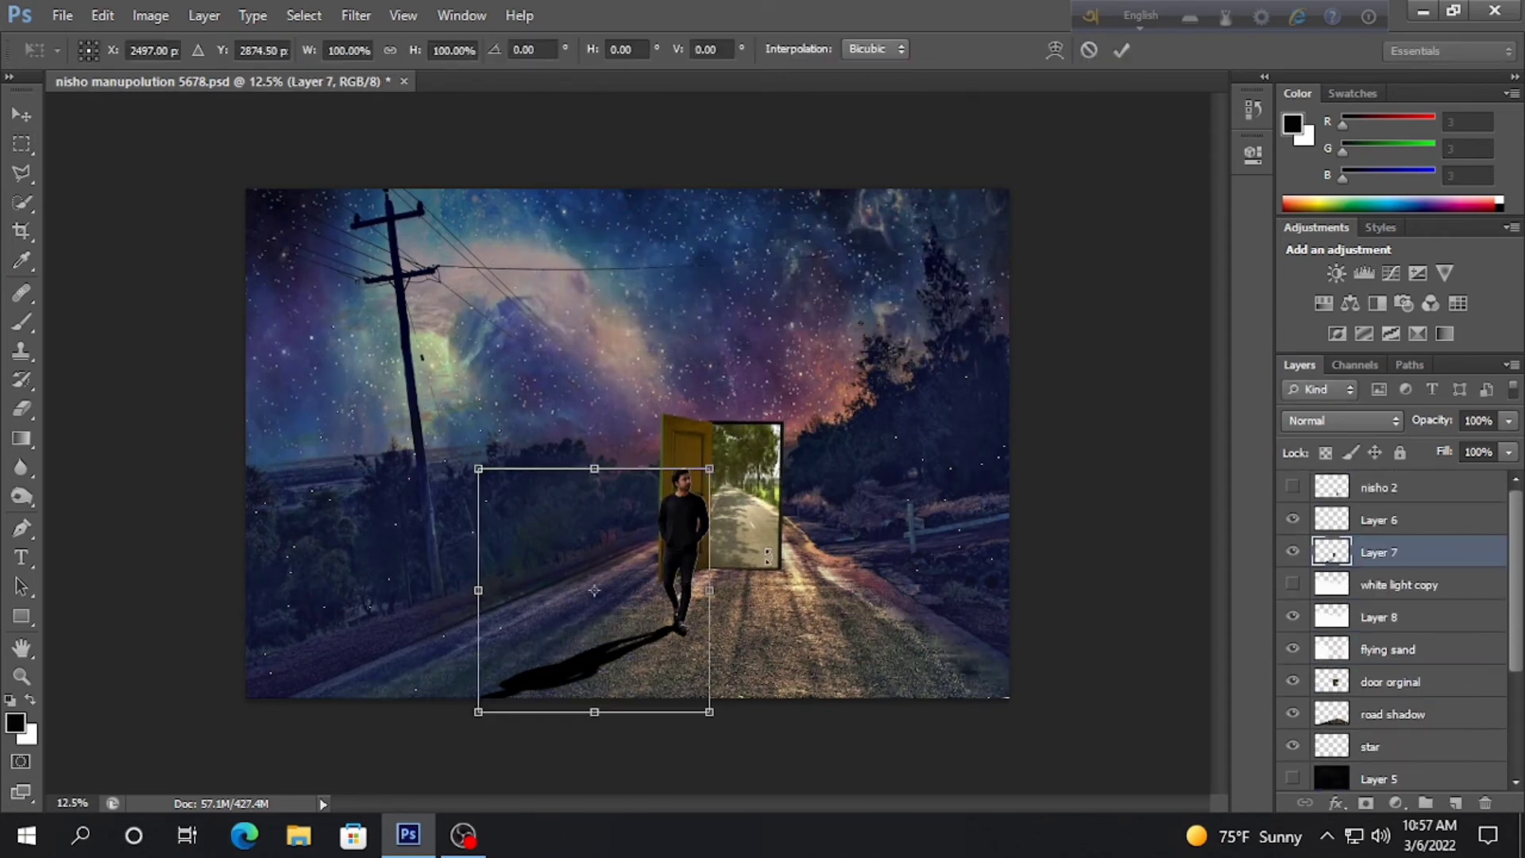
{"action": "mouse_move", "coordinate": [708, 470]}
{"action": "left_mouse_down"}
{"action": "mouse_move", "coordinate": [745, 430]}
{"action": "mouse_move", "coordinate": [688, 482]}
{"action": "left_mouse_up"}
{"action": "key", "text": "Return"}
{"action": "key", "text": "v"}
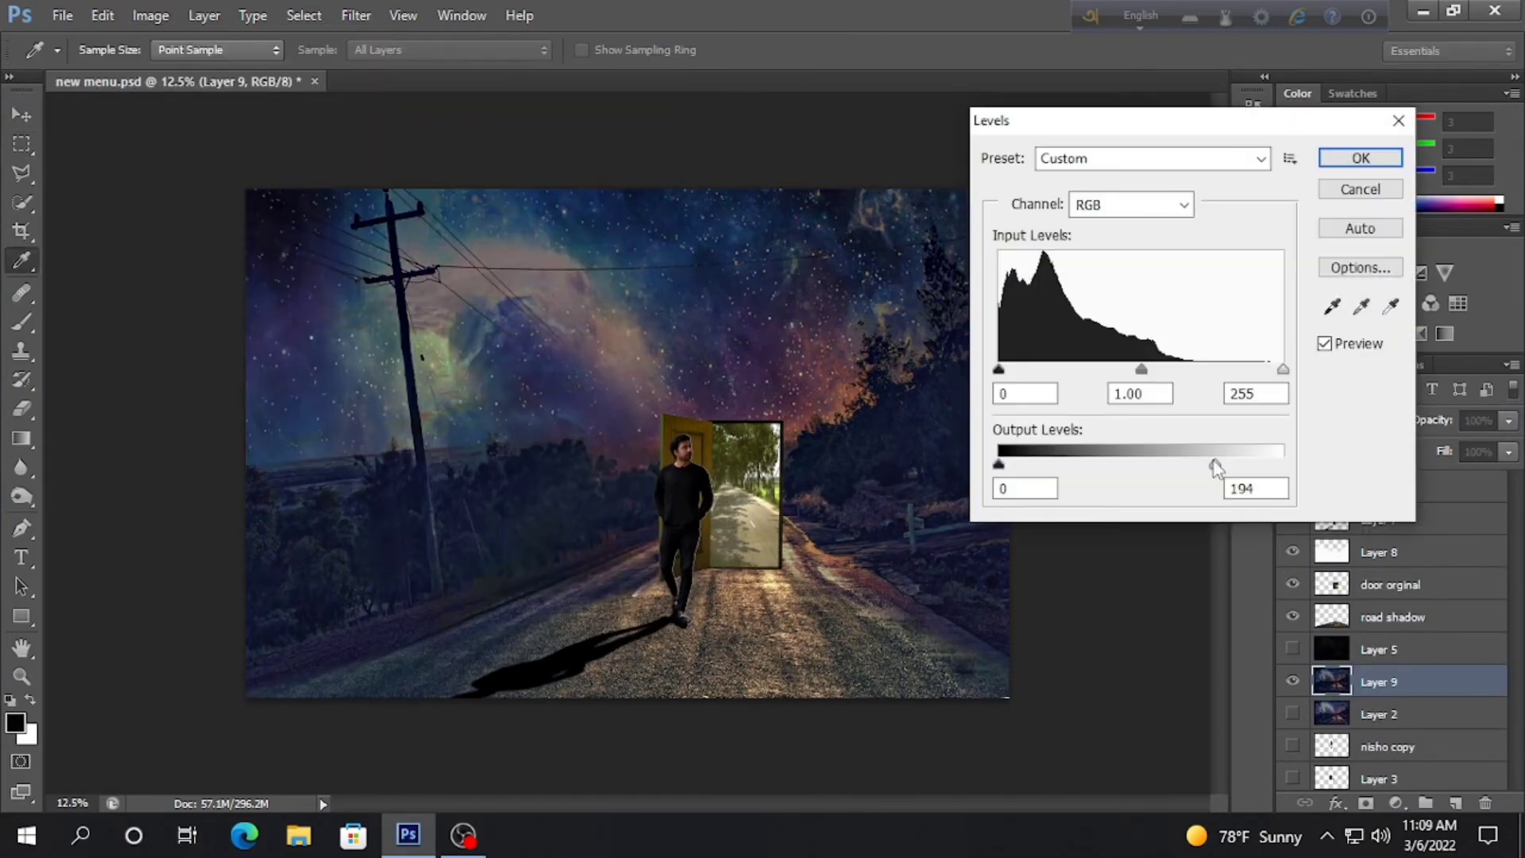
{"action": "left_click_drag", "start_coordinate": [1215, 469], "coordinate": [1192, 464]}
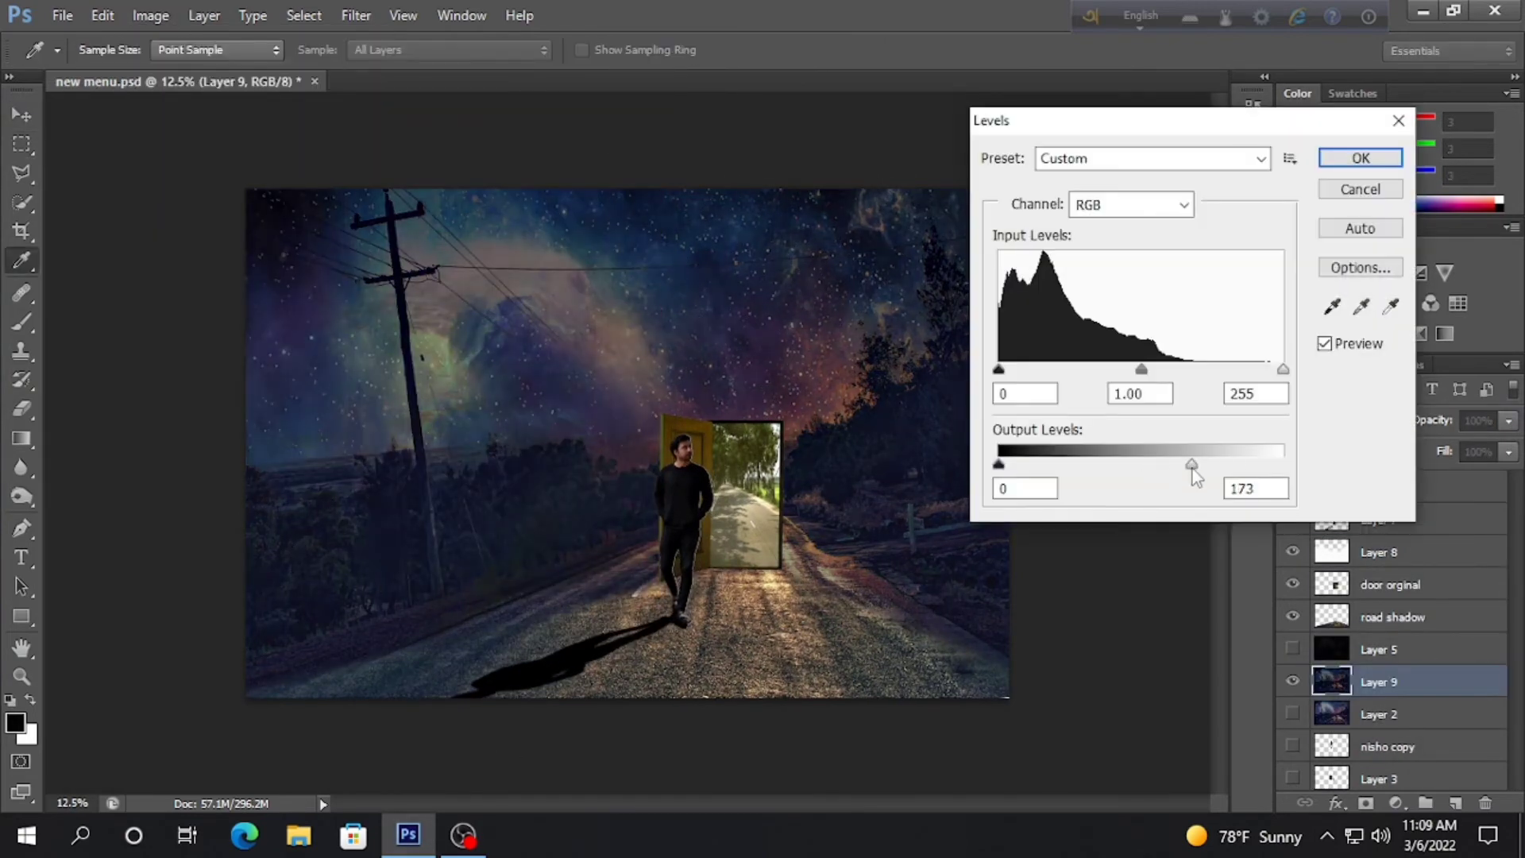
{"action": "left_click_drag", "start_coordinate": [999, 370], "coordinate": [1031, 373]}
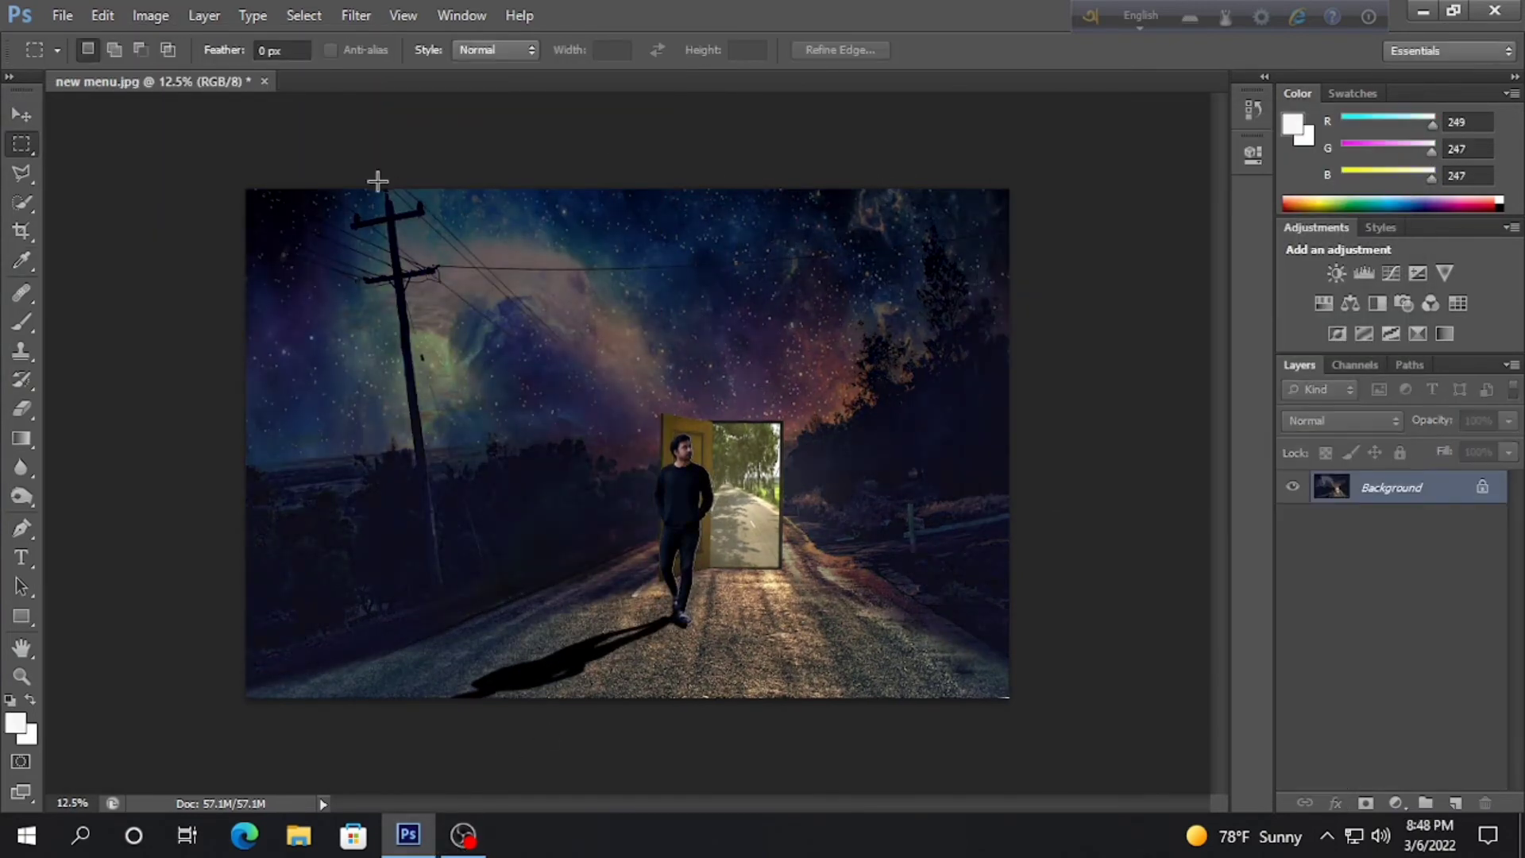
- Copy a square area around the man and door into a new document
{"action": "left_click_drag", "start_coordinate": [611, 565], "coordinate": [896, 787]}
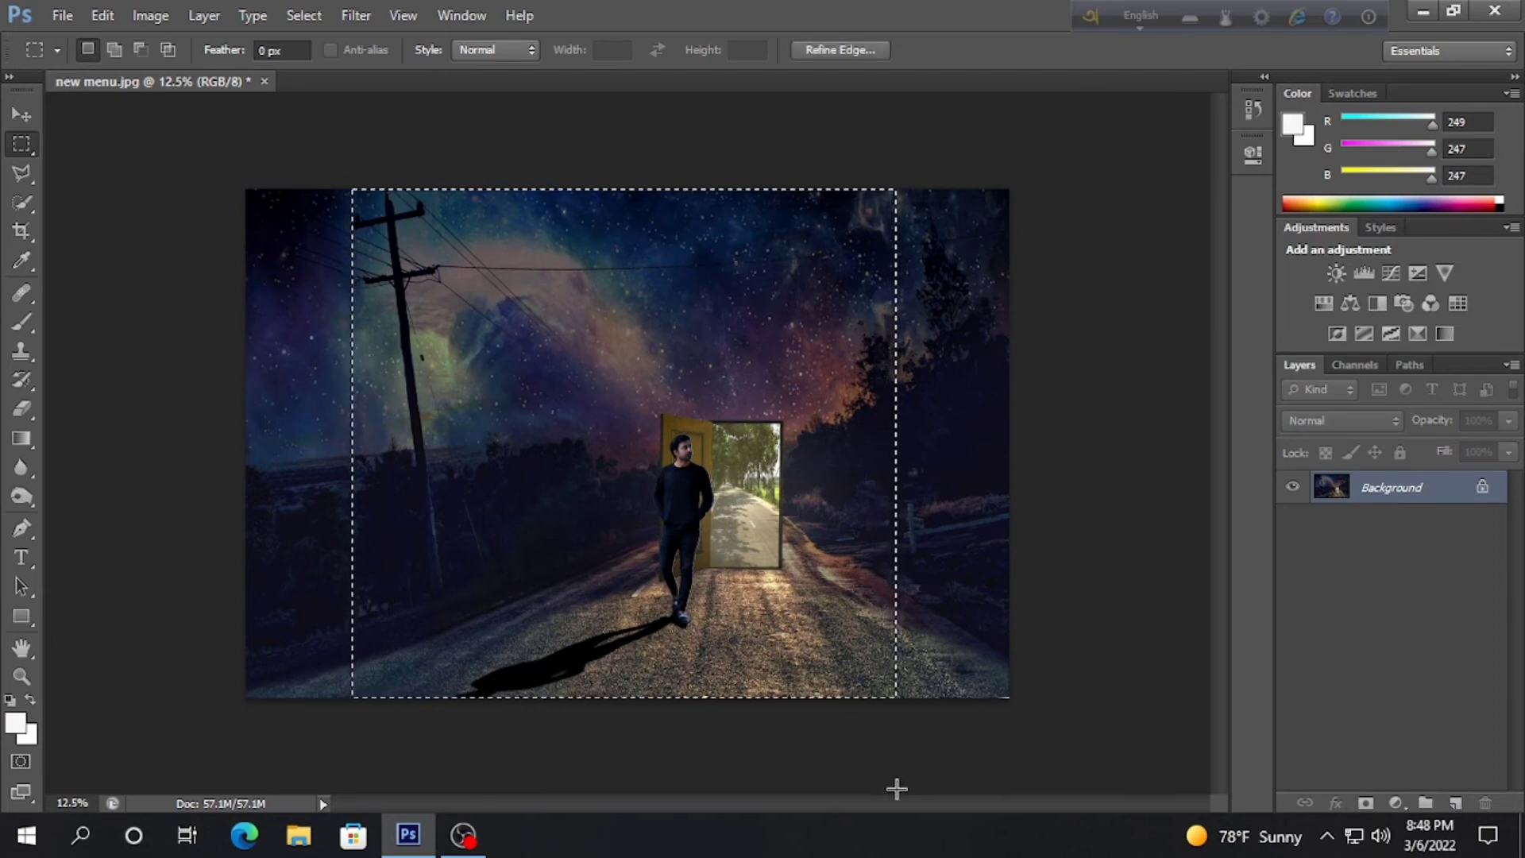
{"action": "key", "text": "ctrl+n"}
{"action": "key", "text": "Return"}
{"action": "key", "text": "ctrl+v"}
- Apply two Levels passes to the square copy, lifting the darkest output tones to 4
{"action": "key", "text": "ctrl+l"}
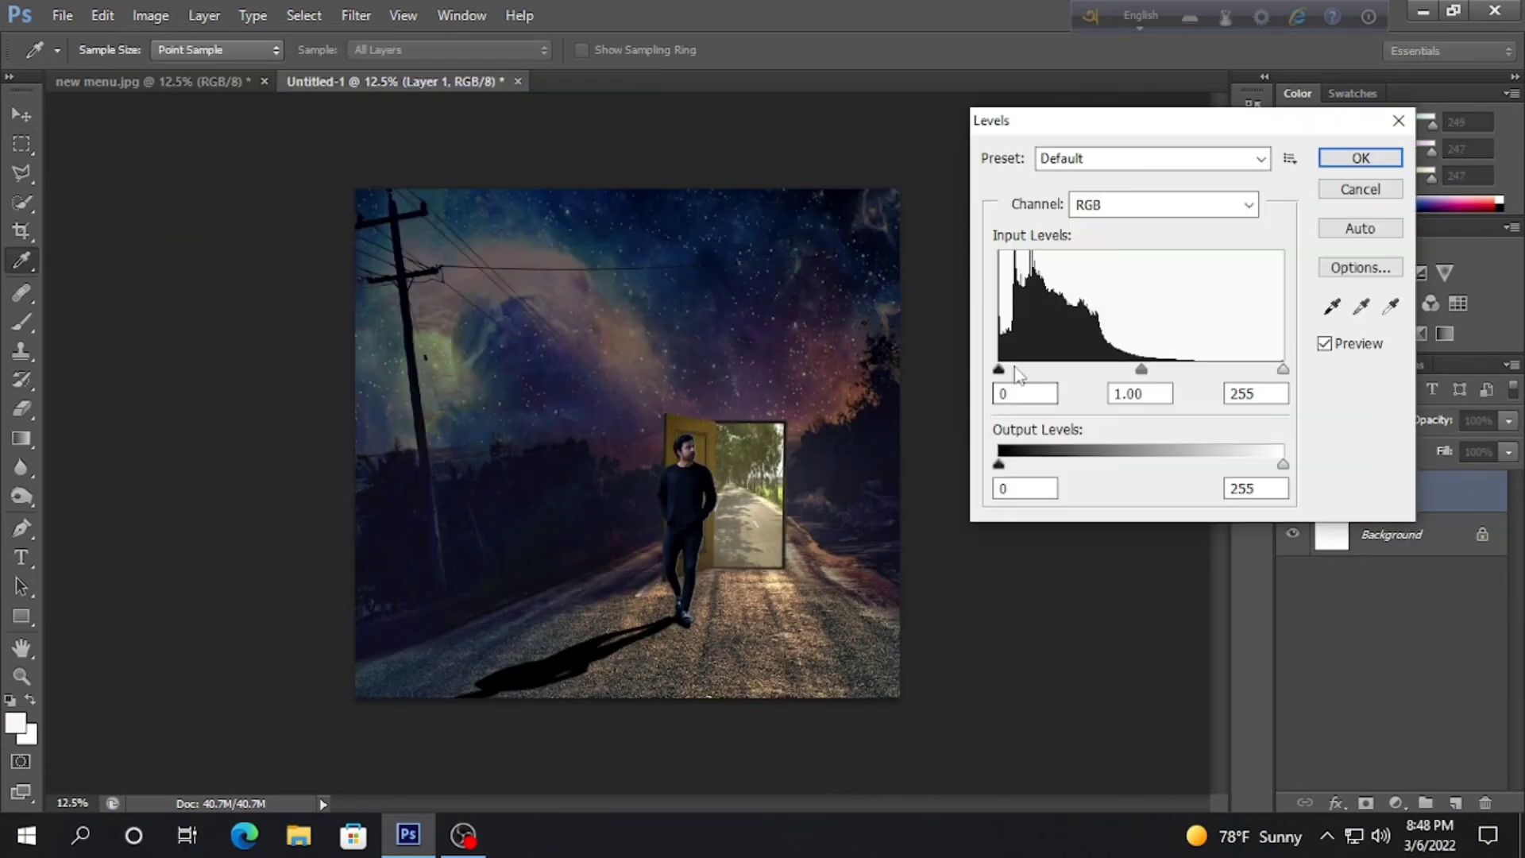
{"action": "left_click_drag", "start_coordinate": [998, 370], "coordinate": [1012, 371]}
{"action": "left_click_drag", "start_coordinate": [1283, 370], "coordinate": [1218, 370]}
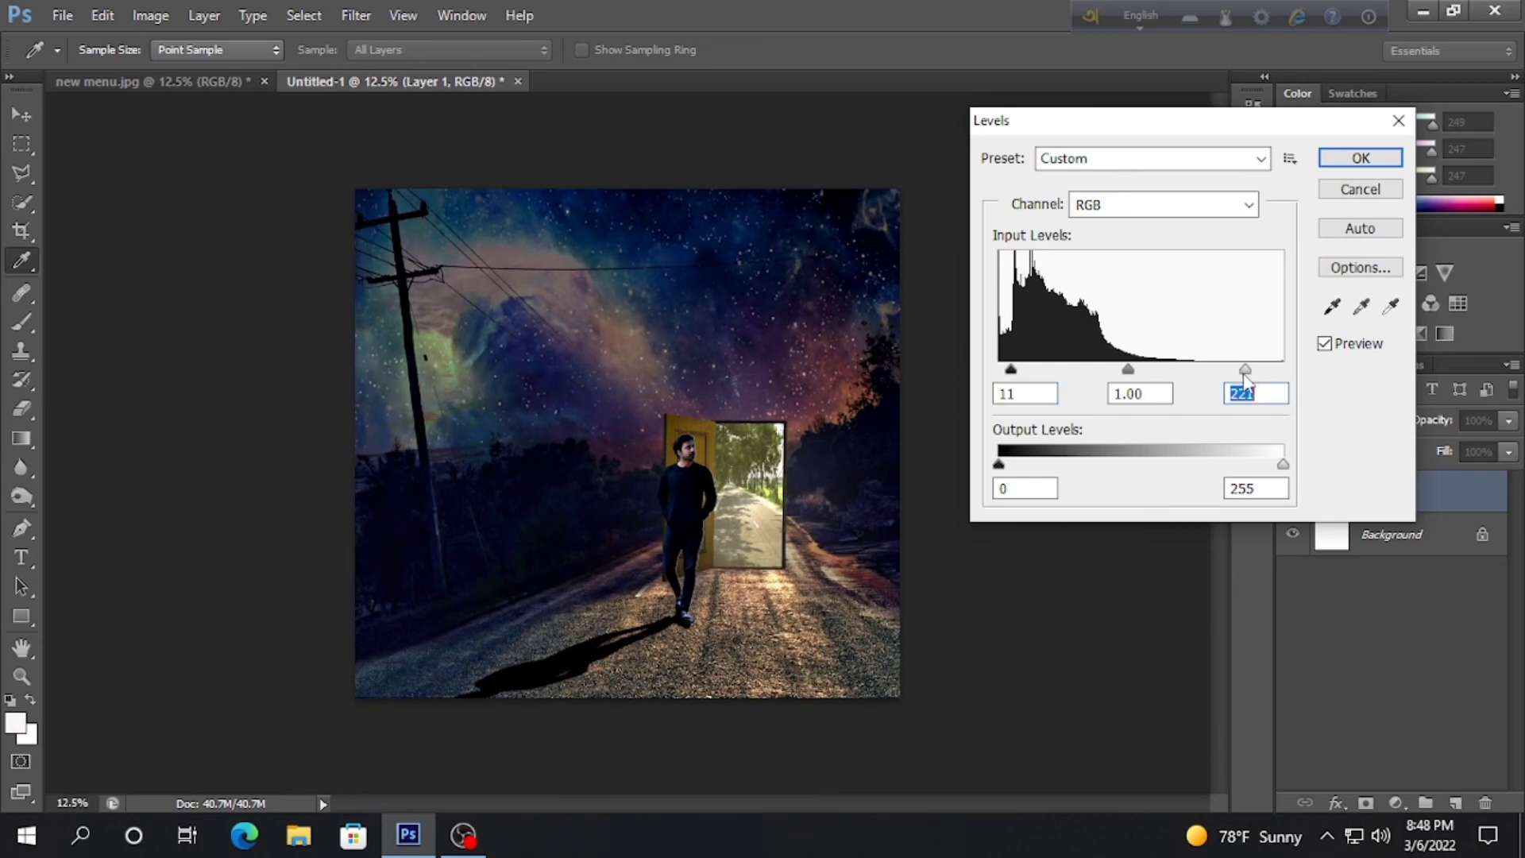
{"action": "key", "text": "Return"}
{"action": "left_click", "coordinate": [151, 15]}
{"action": "left_click", "coordinate": [427, 94]}
{"action": "left_click_drag", "start_coordinate": [999, 465], "coordinate": [1003, 467]}
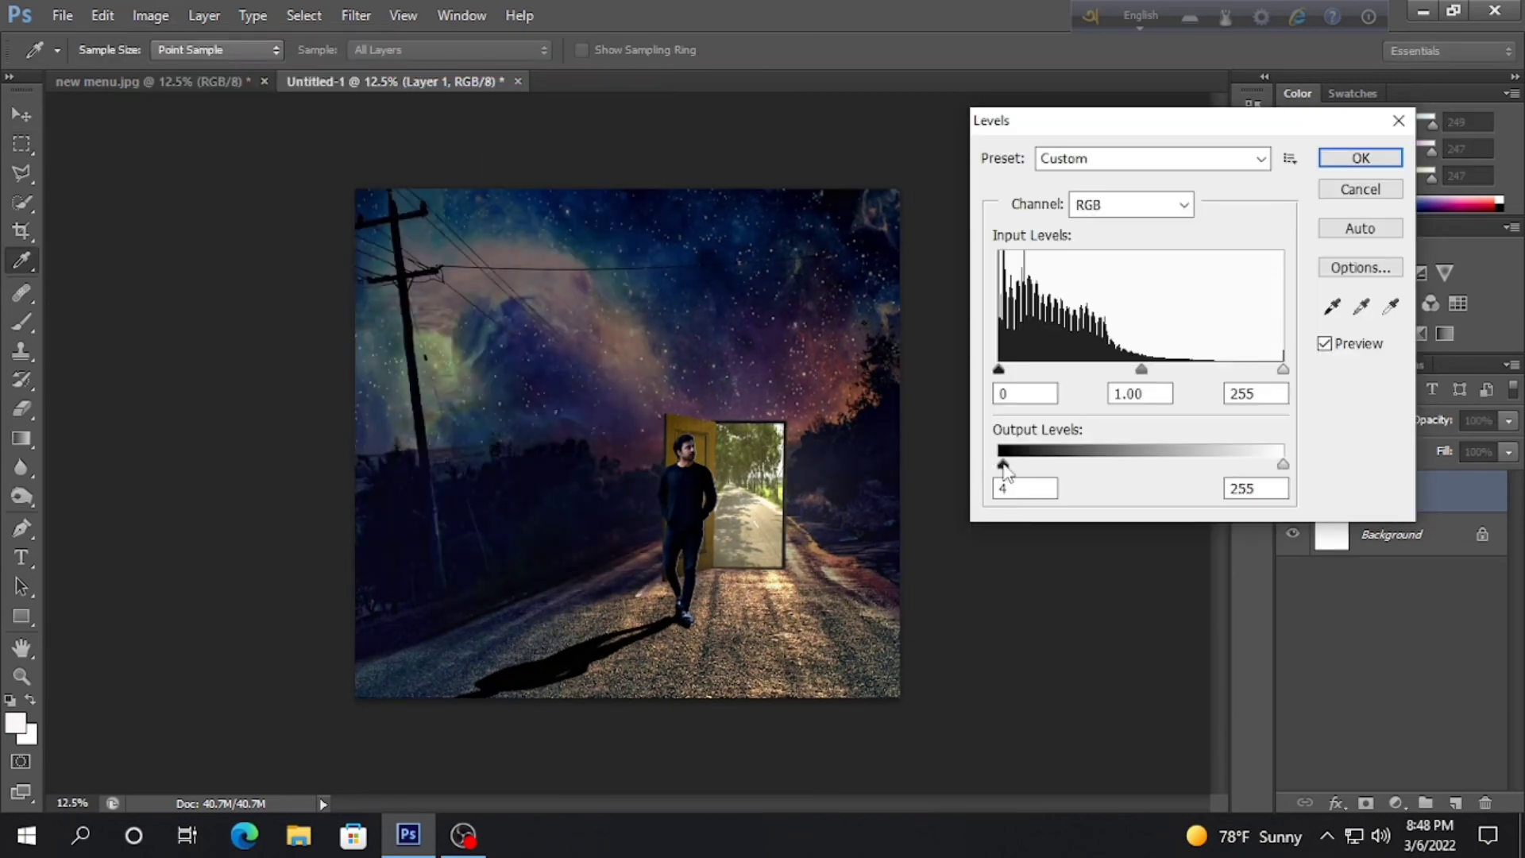
{"action": "left_click", "coordinate": [1396, 160]}
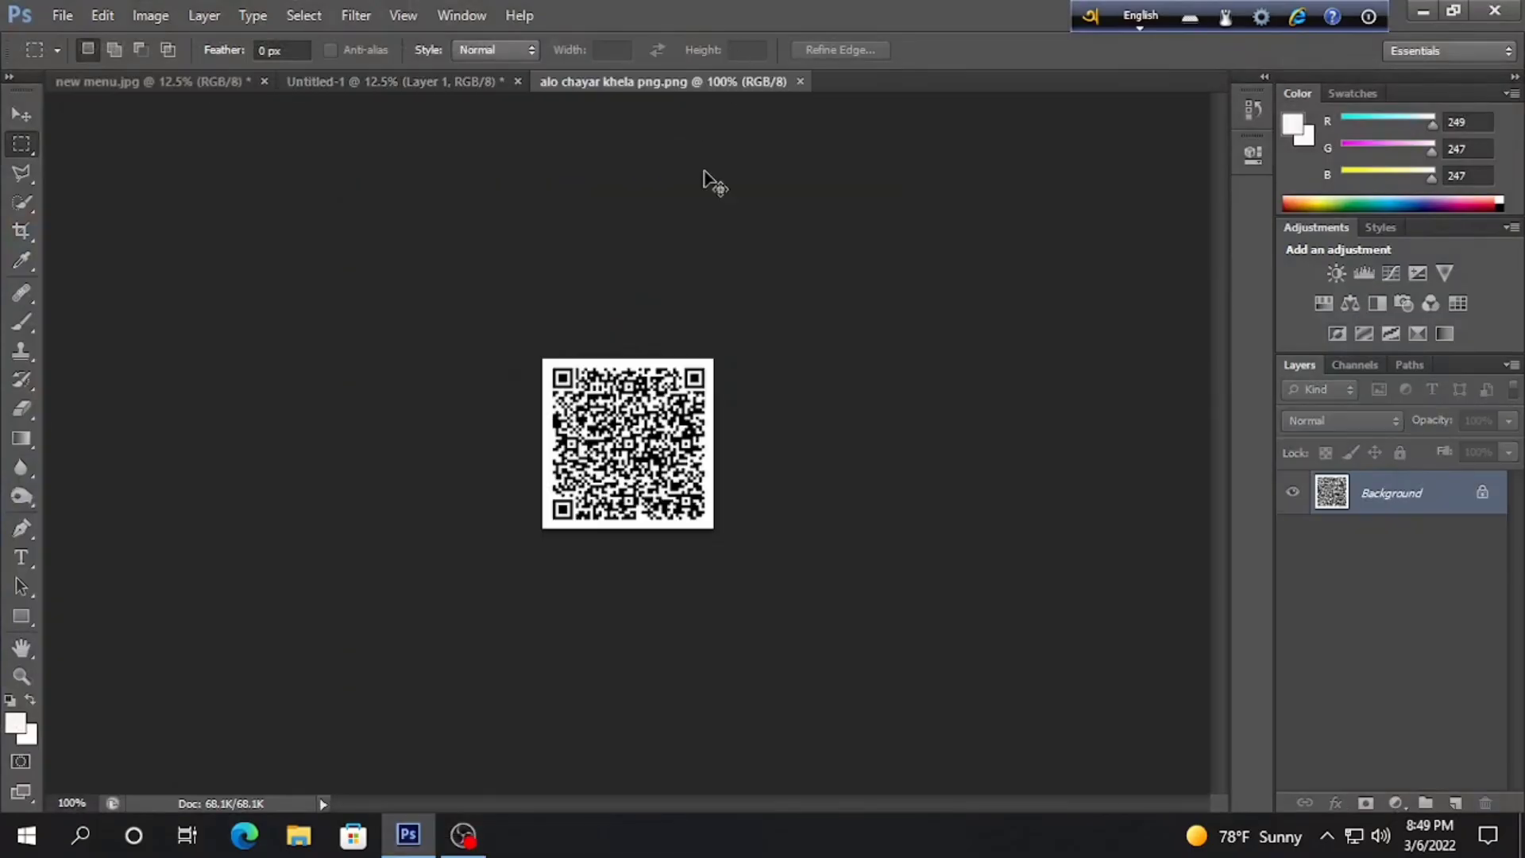